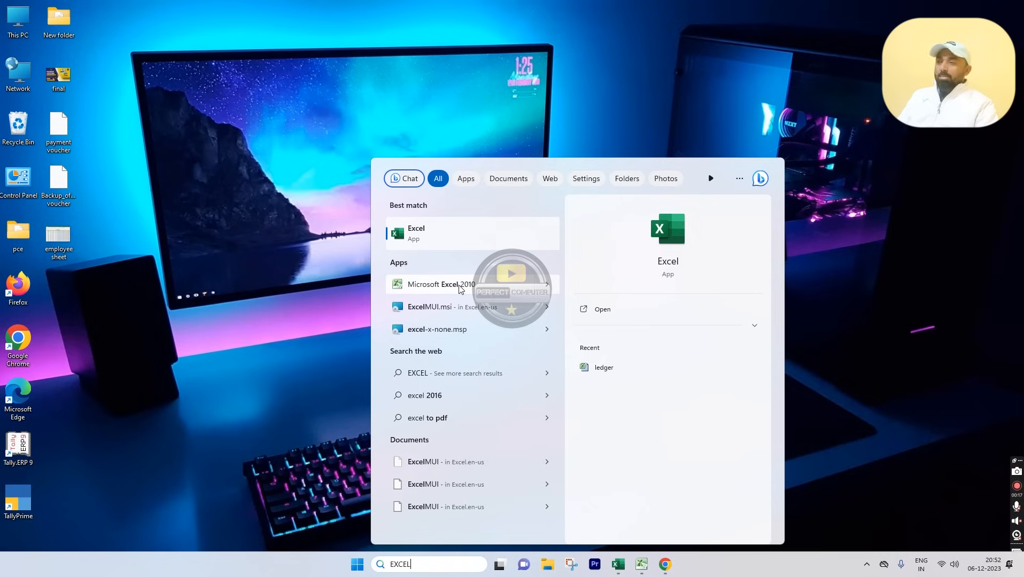
Step: Launch Excel 2010 with a blank workbook and flip through Sheet2 and Sheet3, ending on Sheet1
{"action": "left_click", "coordinate": [459, 286]}
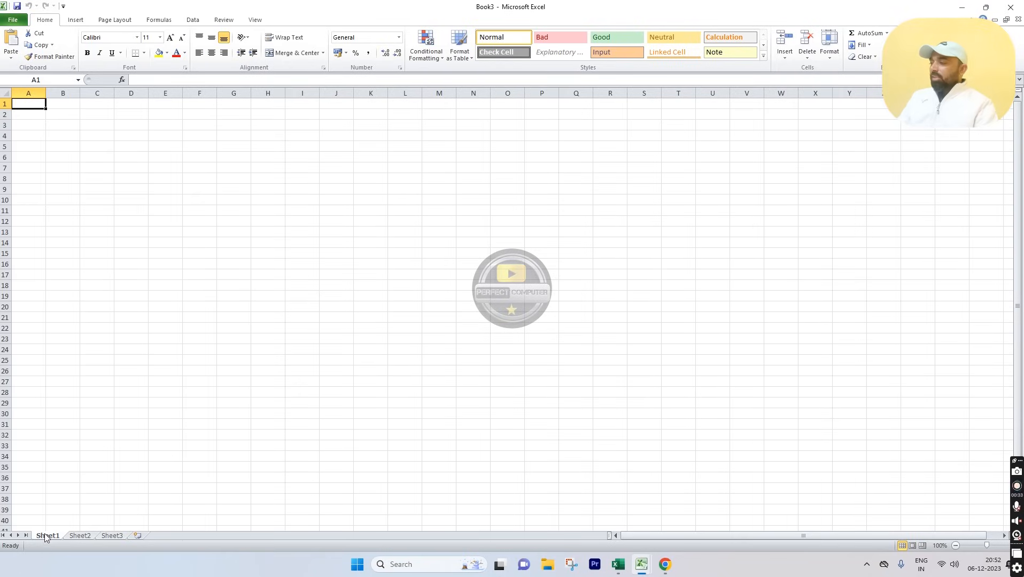
{"action": "left_click", "coordinate": [89, 536]}
{"action": "left_click", "coordinate": [110, 536]}
{"action": "left_click", "coordinate": [50, 536]}
{"action": "left_click", "coordinate": [88, 536]}
{"action": "left_click", "coordinate": [107, 536]}
{"action": "left_click", "coordinate": [48, 536]}
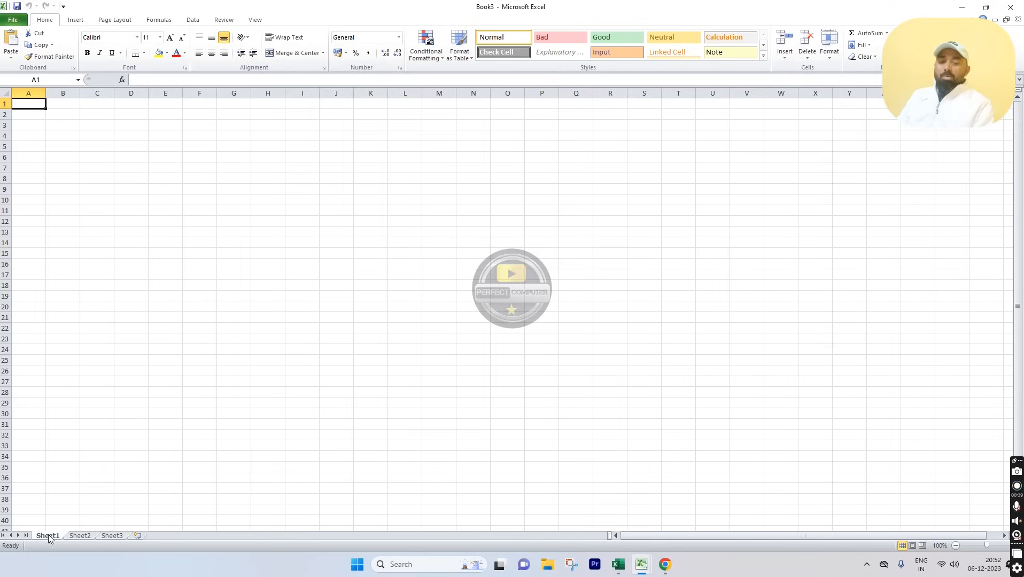
{"action": "left_click", "coordinate": [32, 92]}
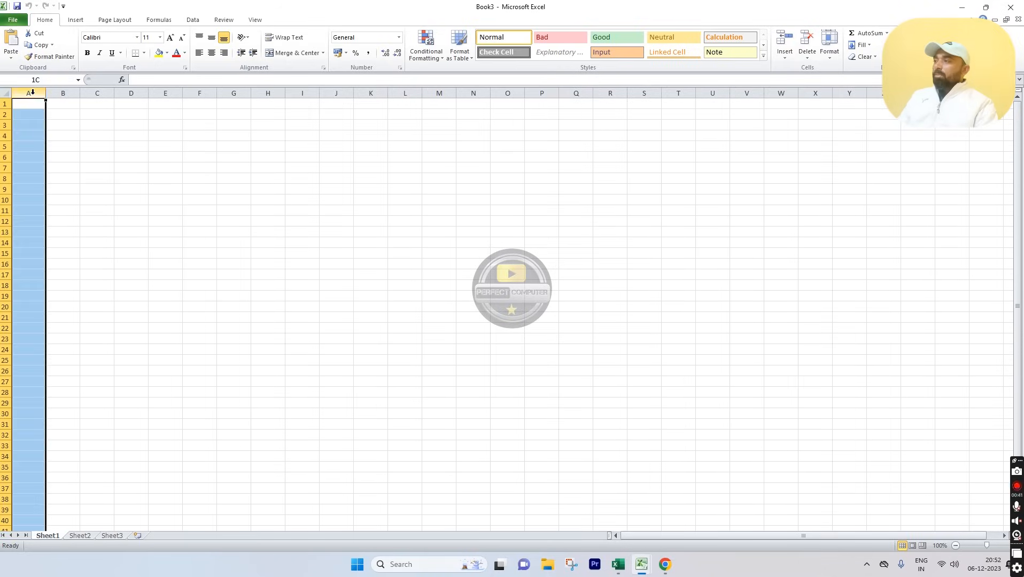
{"action": "left_click", "coordinate": [63, 93]}
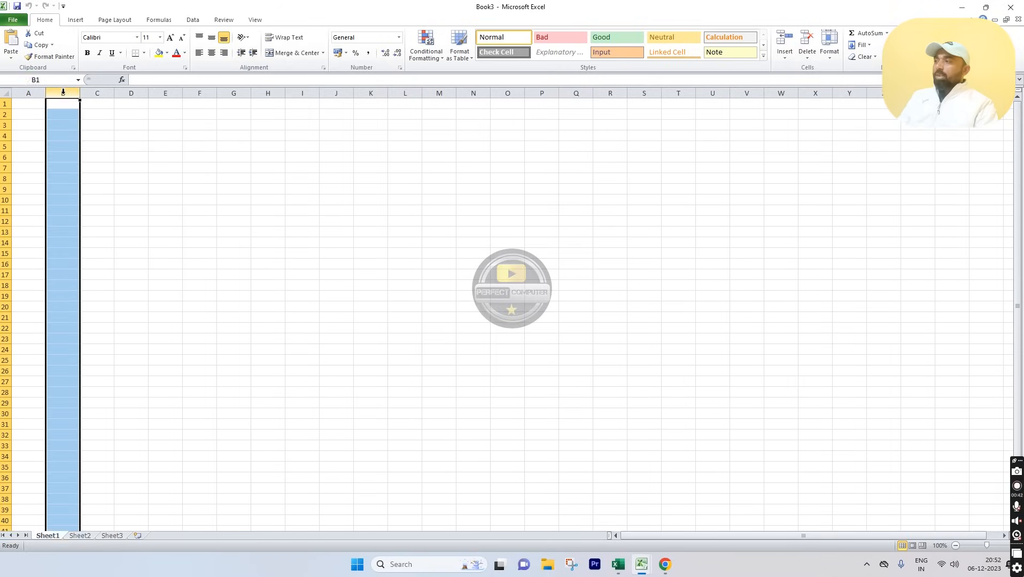
{"action": "left_click", "coordinate": [37, 92]}
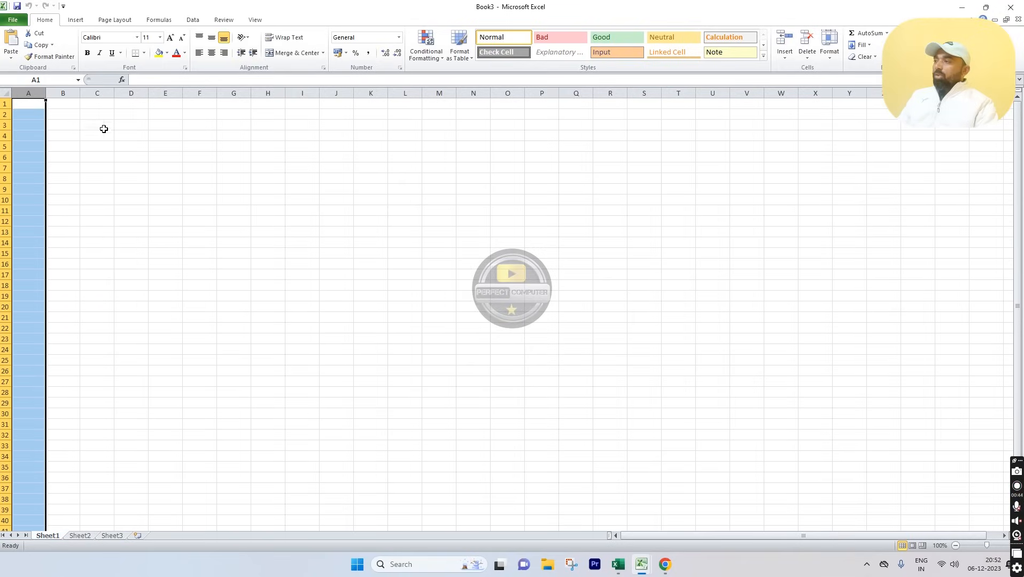
{"action": "left_click", "coordinate": [6, 104]}
{"action": "left_click", "coordinate": [7, 114]}
{"action": "left_click", "coordinate": [6, 125]}
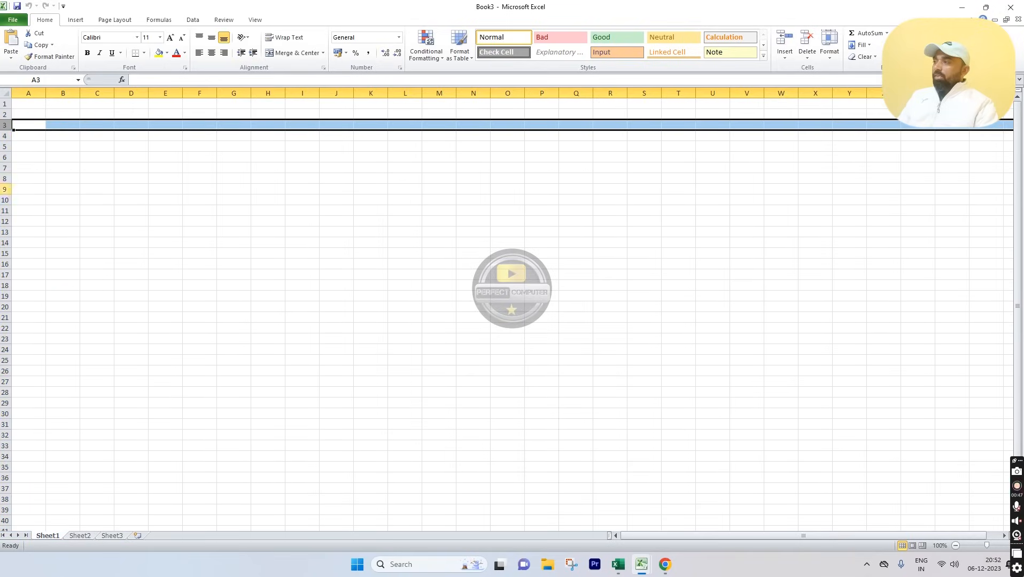
{"action": "left_click", "coordinate": [26, 416]}
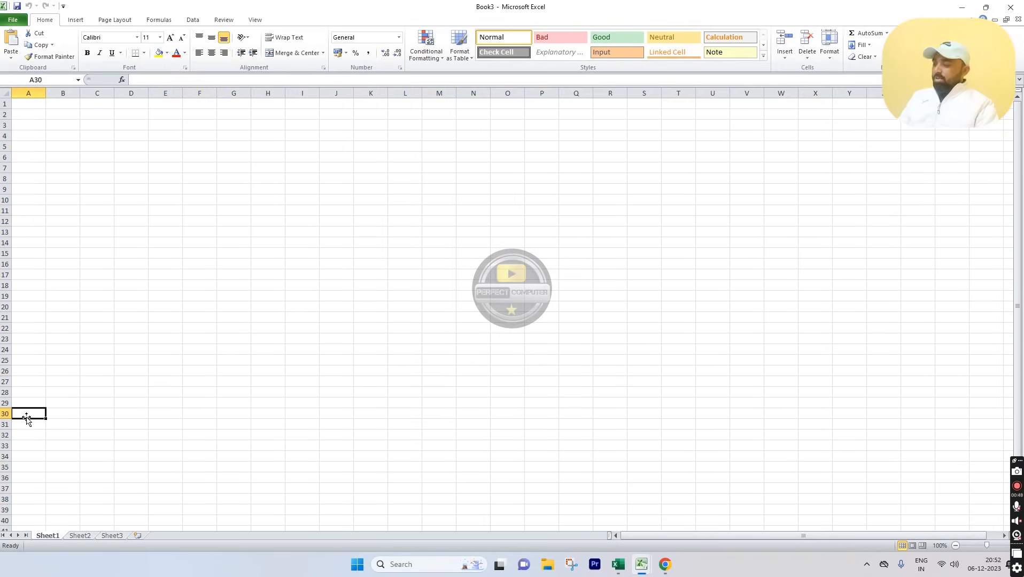
{"action": "key", "text": "ctrl+Down"}
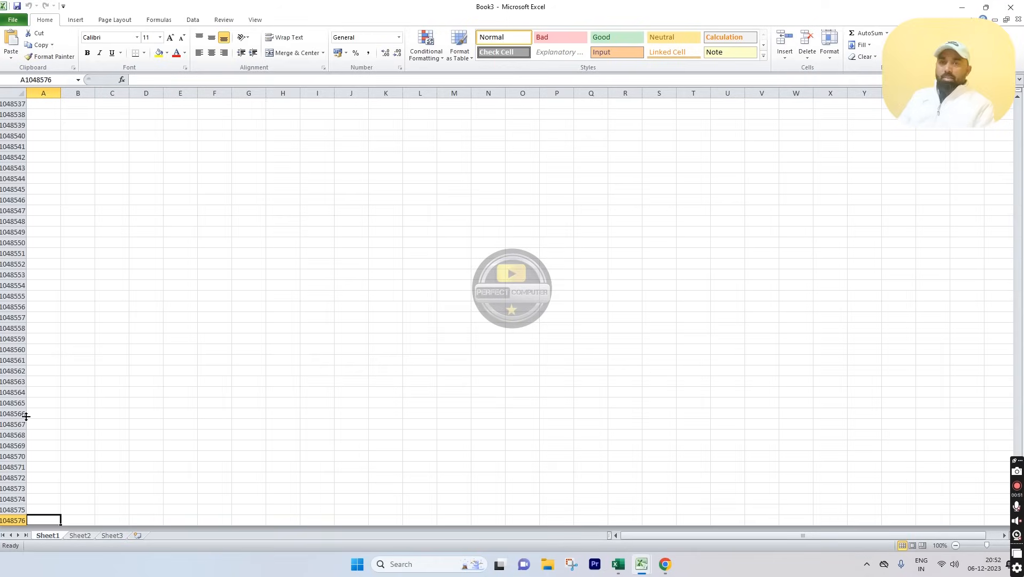
{"action": "key", "text": "ctrl+Up"}
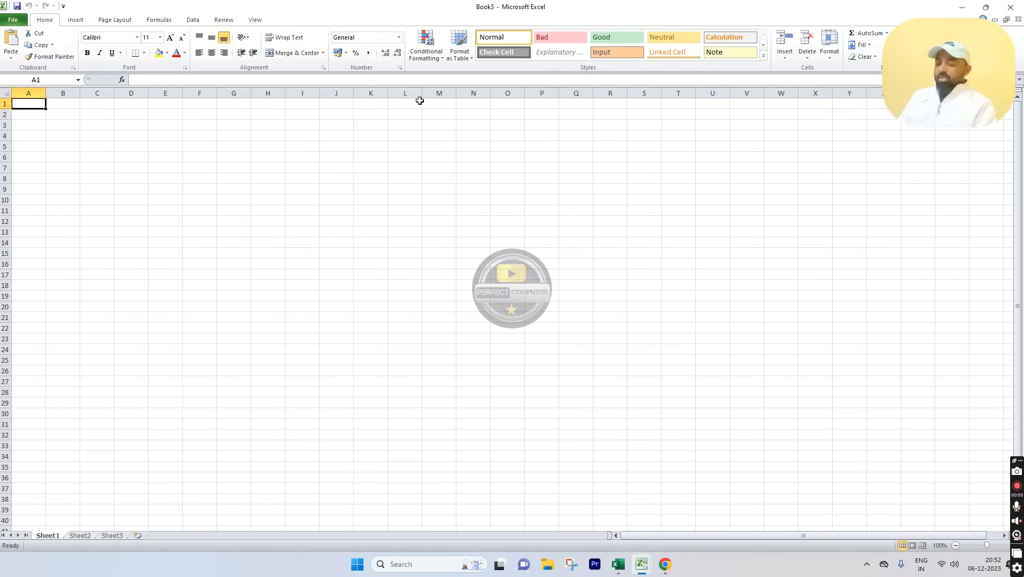
{"action": "key", "text": "ctrl+Right"}
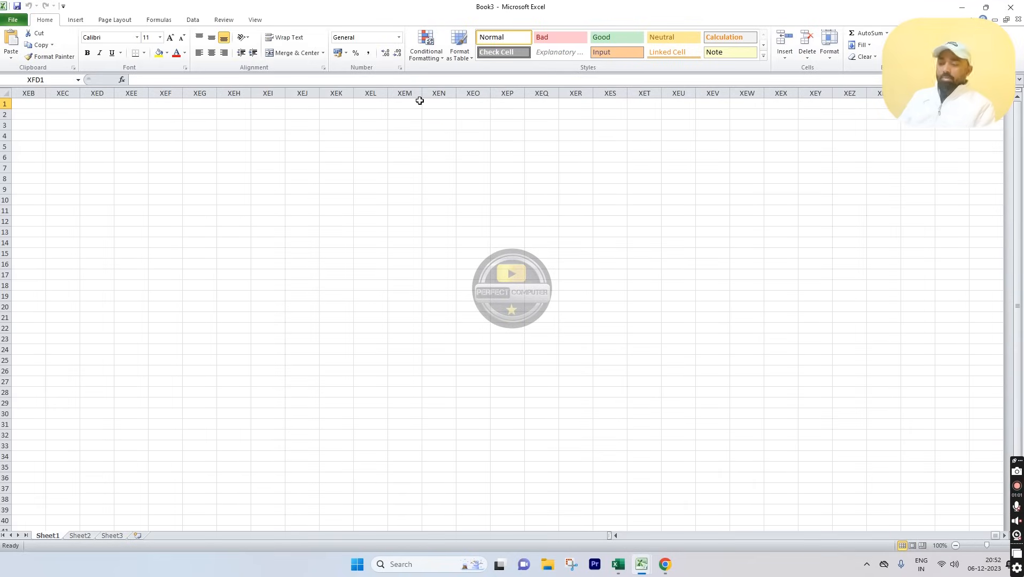
{"action": "key", "text": "ctrl+Left"}
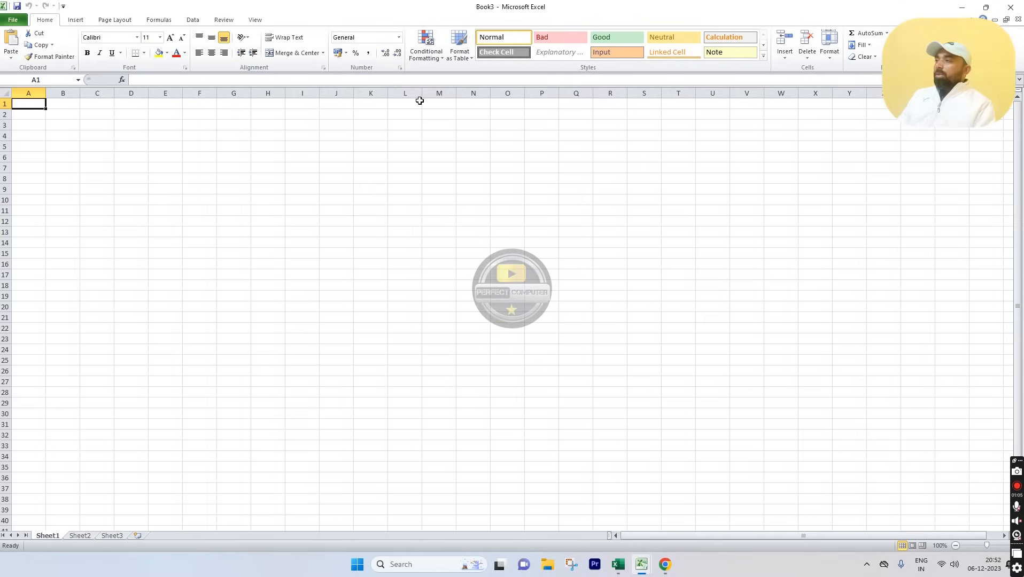
{"action": "left_click", "coordinate": [36, 115]}
{"action": "left_click", "coordinate": [103, 142]}
{"action": "left_click", "coordinate": [119, 159]}
{"action": "left_click", "coordinate": [206, 213]}
{"action": "left_click", "coordinate": [190, 270]}
{"action": "left_click", "coordinate": [132, 252]}
{"action": "left_click", "coordinate": [110, 218]}
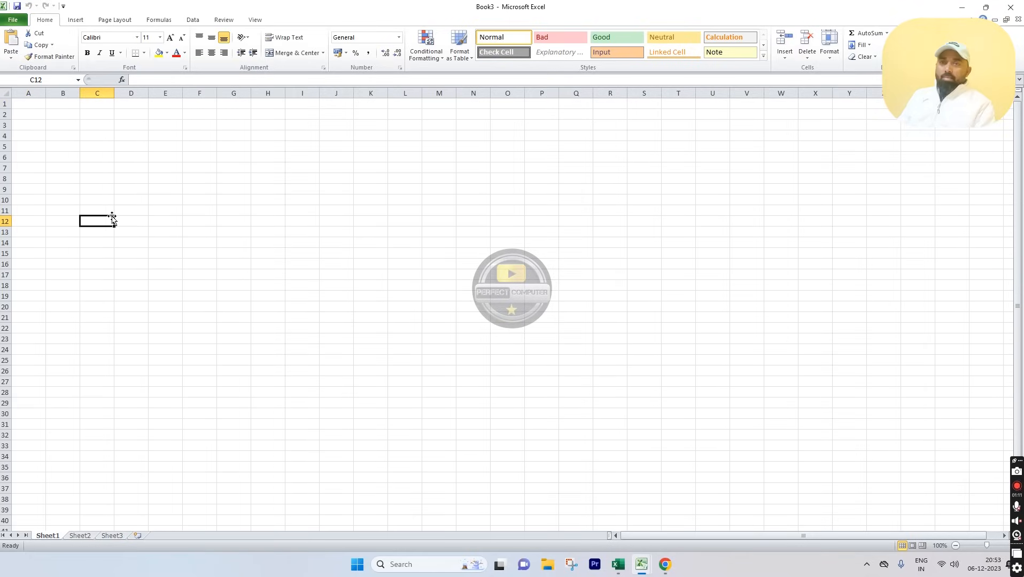
{"action": "left_click_drag", "start_coordinate": [47, 112], "coordinate": [559, 398]}
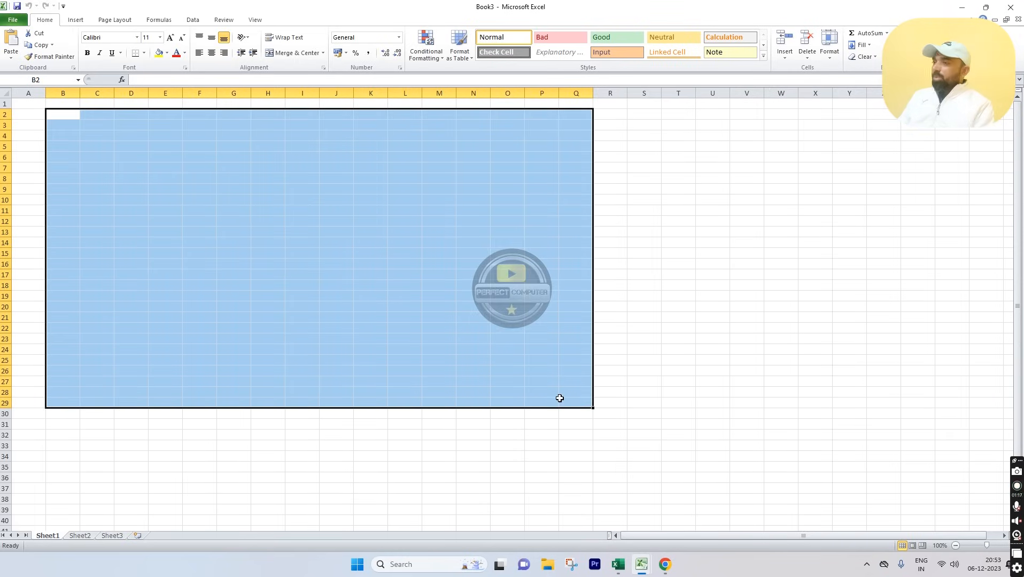
{"action": "left_click", "coordinate": [260, 233]}
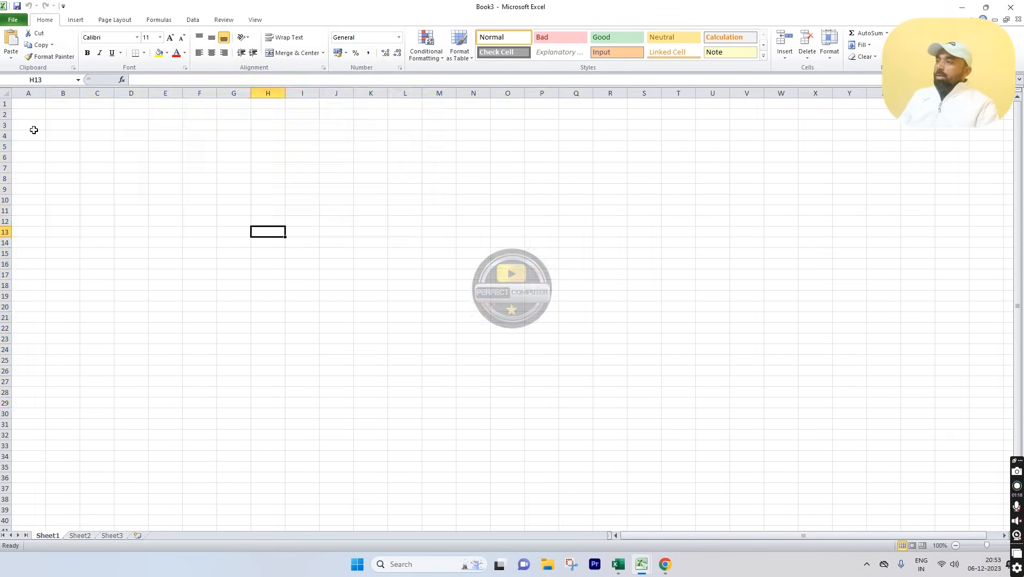
{"action": "left_click", "coordinate": [30, 93]}
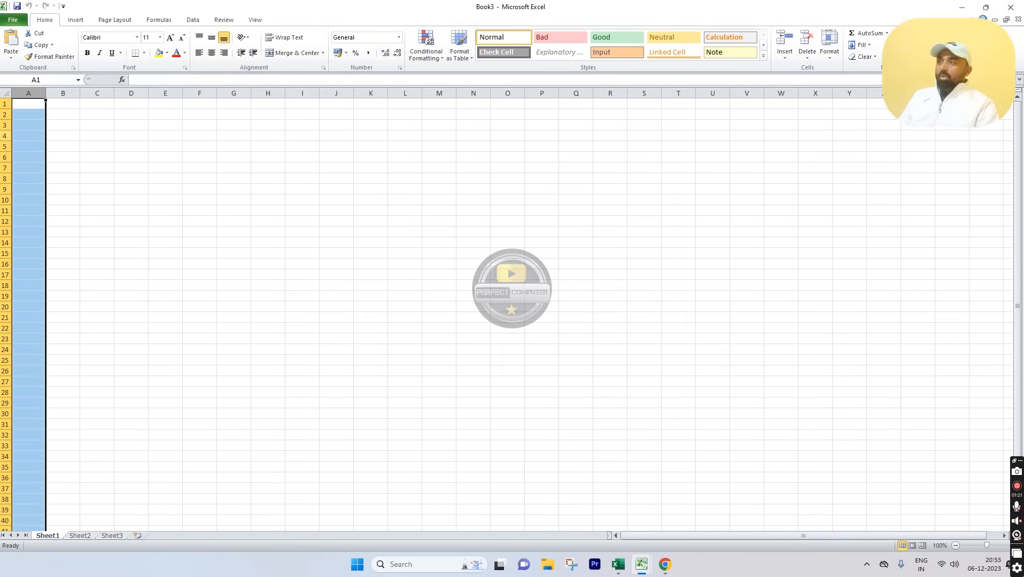
{"action": "left_click", "coordinate": [5, 136]}
{"action": "left_click", "coordinate": [131, 93]}
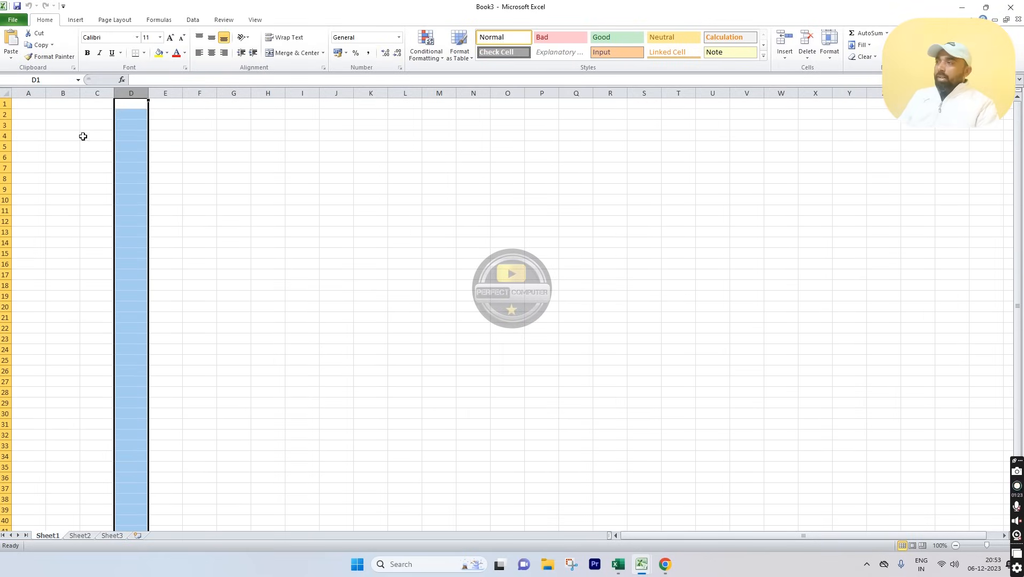
{"action": "left_click", "coordinate": [5, 157]}
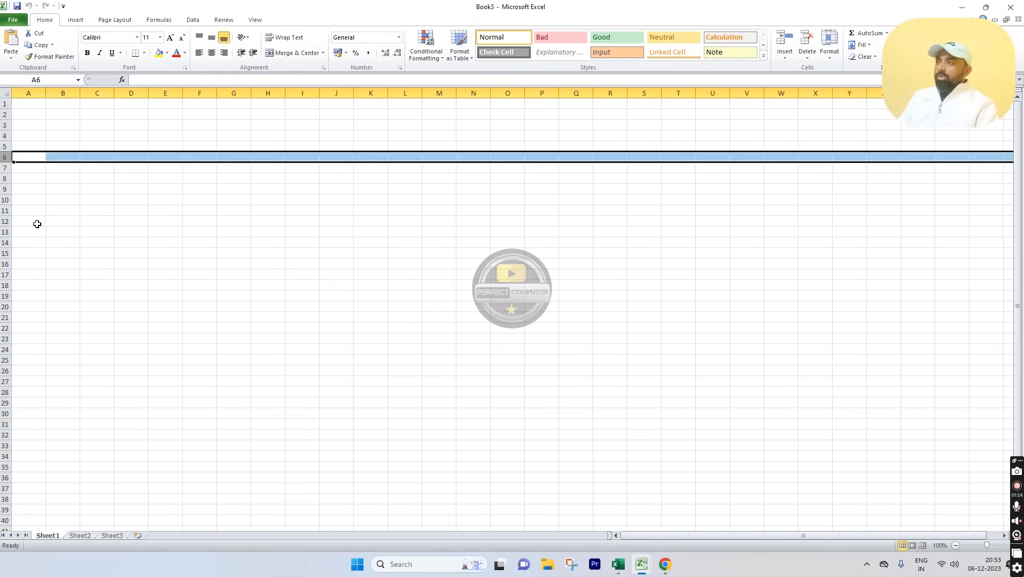
{"action": "left_click", "coordinate": [299, 213]}
{"action": "left_click", "coordinate": [26, 106]}
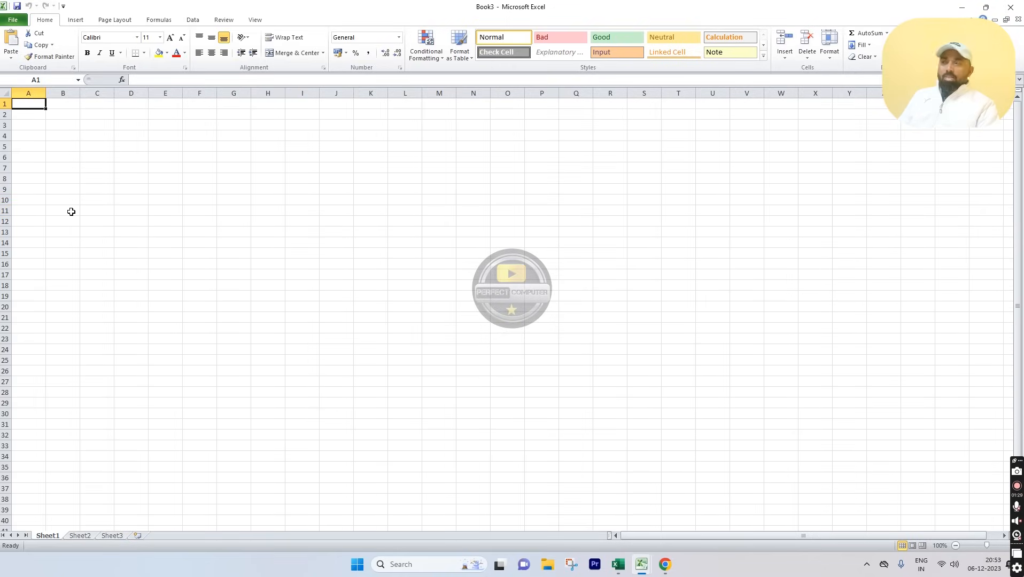
{"action": "left_click", "coordinate": [31, 92]}
{"action": "left_click", "coordinate": [5, 103]}
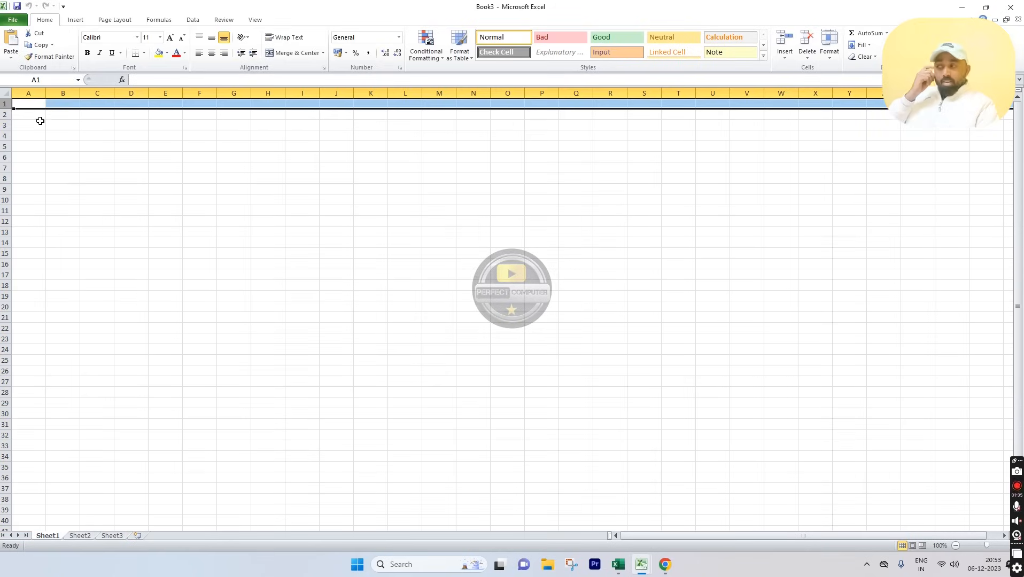
{"action": "left_click", "coordinate": [30, 105]}
{"action": "left_click", "coordinate": [30, 94]}
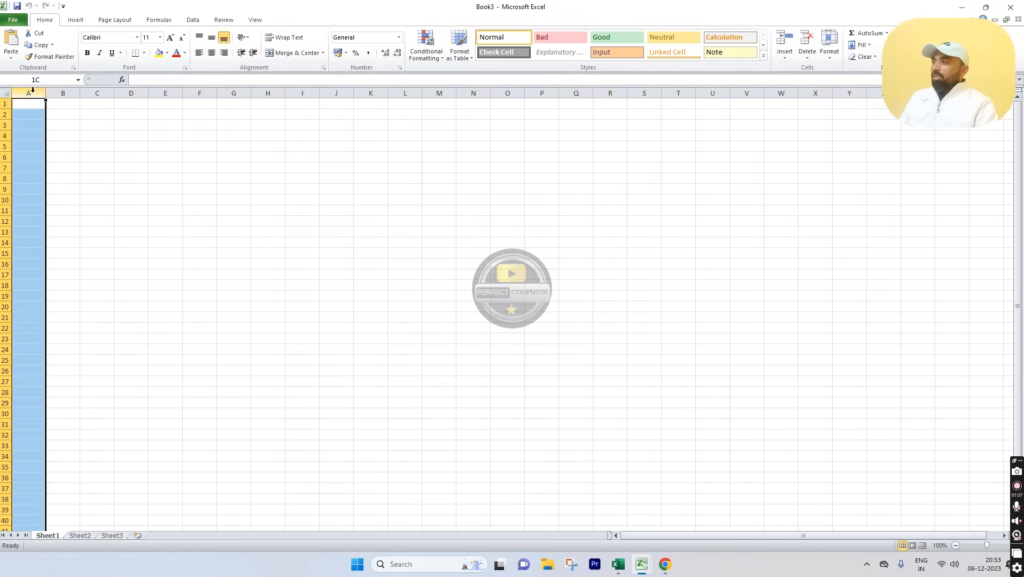
{"action": "left_click", "coordinate": [6, 103]}
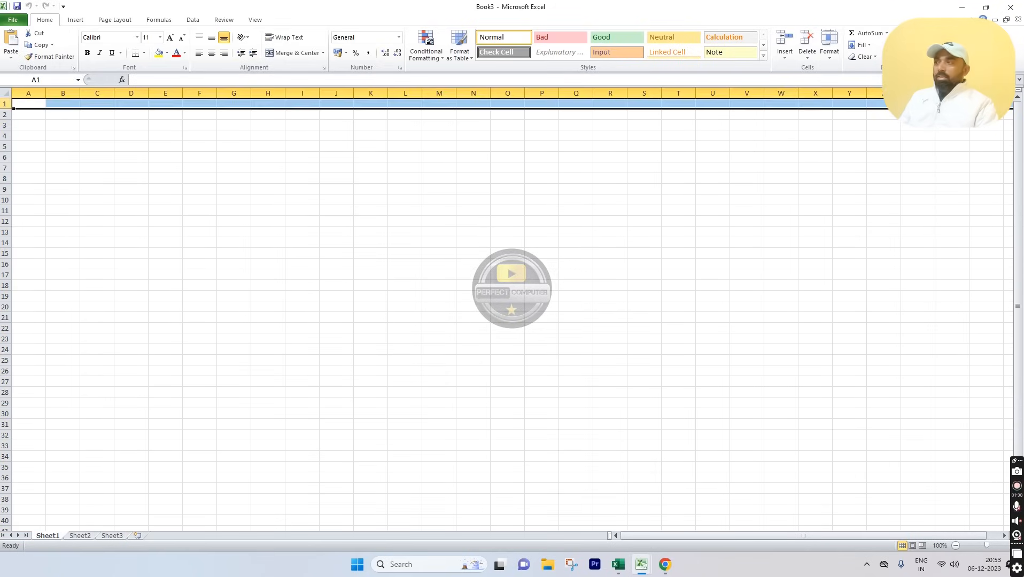
{"action": "left_click", "coordinate": [36, 104]}
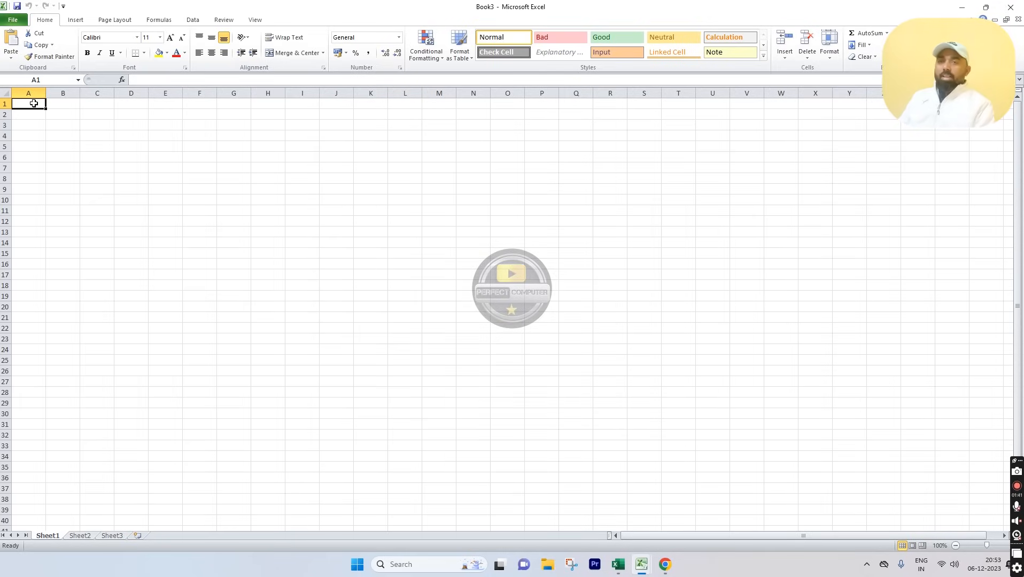
{"action": "left_click", "coordinate": [74, 105]}
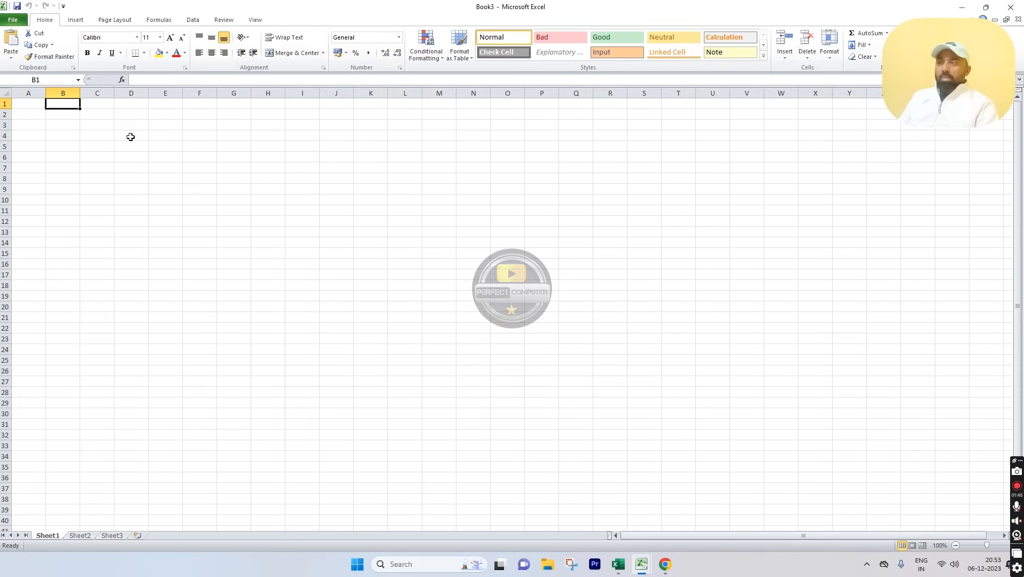
{"action": "left_click", "coordinate": [135, 135]}
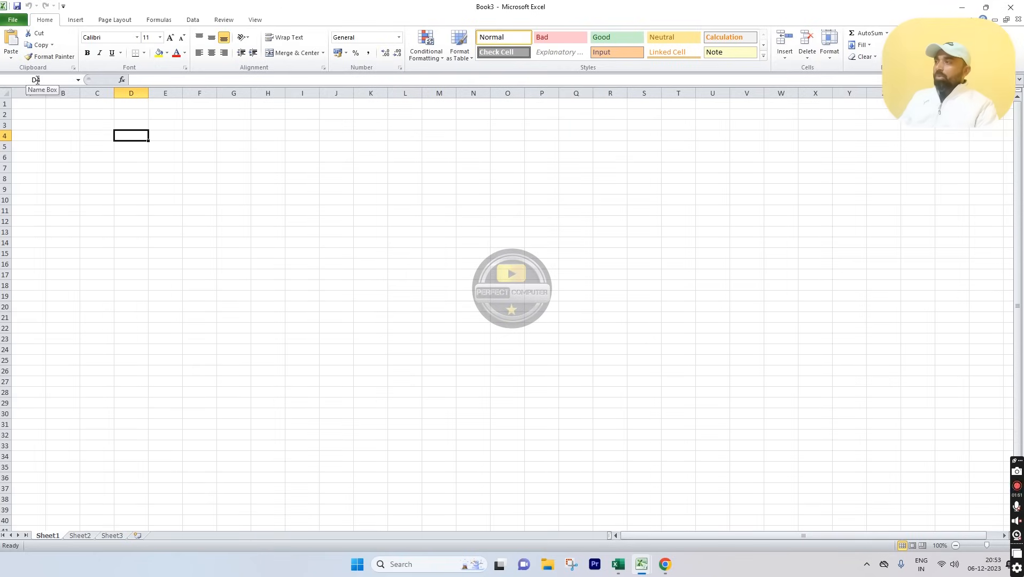
{"action": "left_click", "coordinate": [515, 373]}
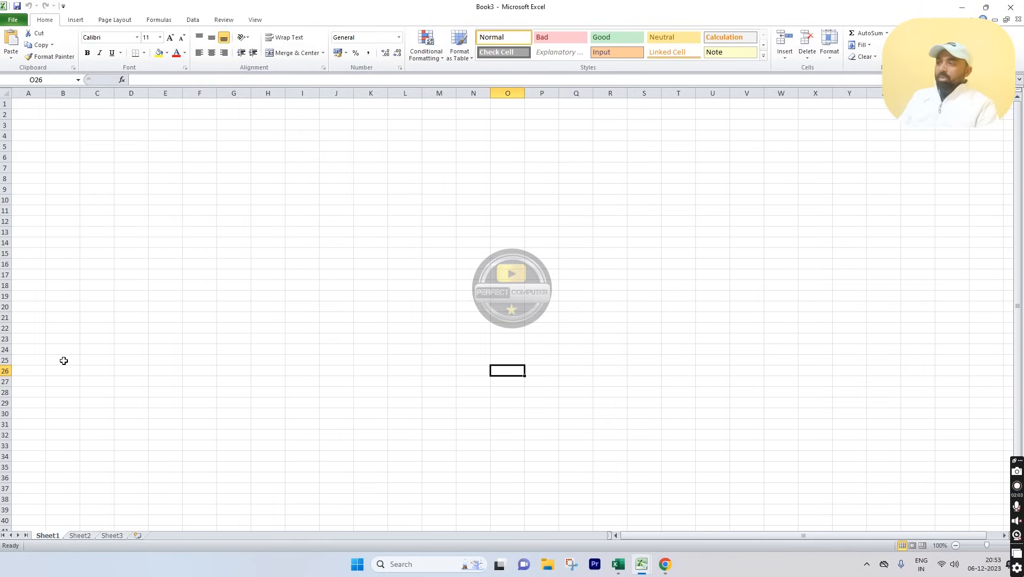
{"action": "left_click", "coordinate": [335, 360]}
{"action": "left_click", "coordinate": [755, 433]}
{"action": "left_click", "coordinate": [653, 274]}
{"action": "left_click", "coordinate": [302, 276]}
{"action": "left_click", "coordinate": [299, 370]}
{"action": "left_click", "coordinate": [491, 414]}
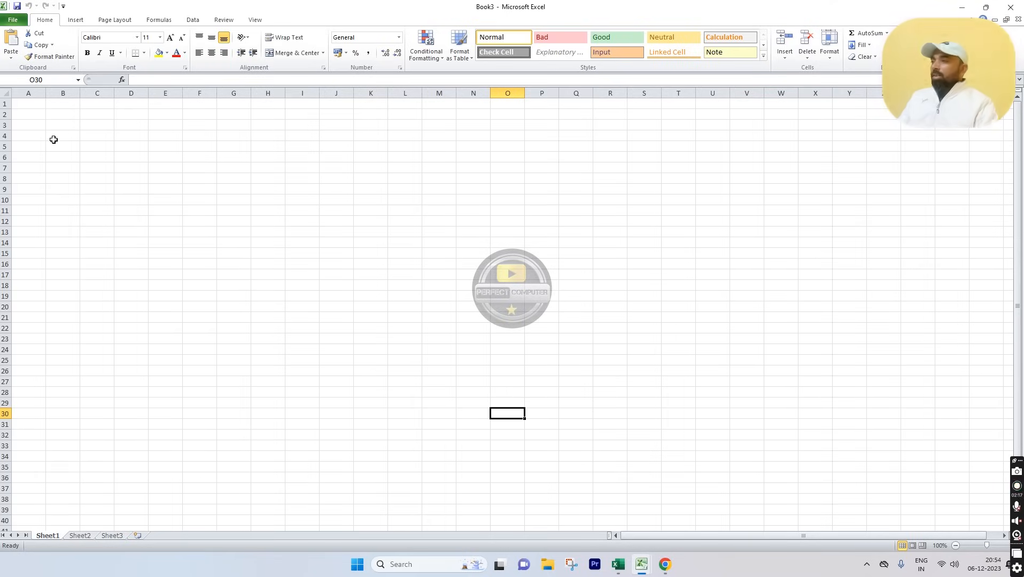
{"action": "left_click", "coordinate": [33, 104]}
{"action": "left_click", "coordinate": [88, 170]}
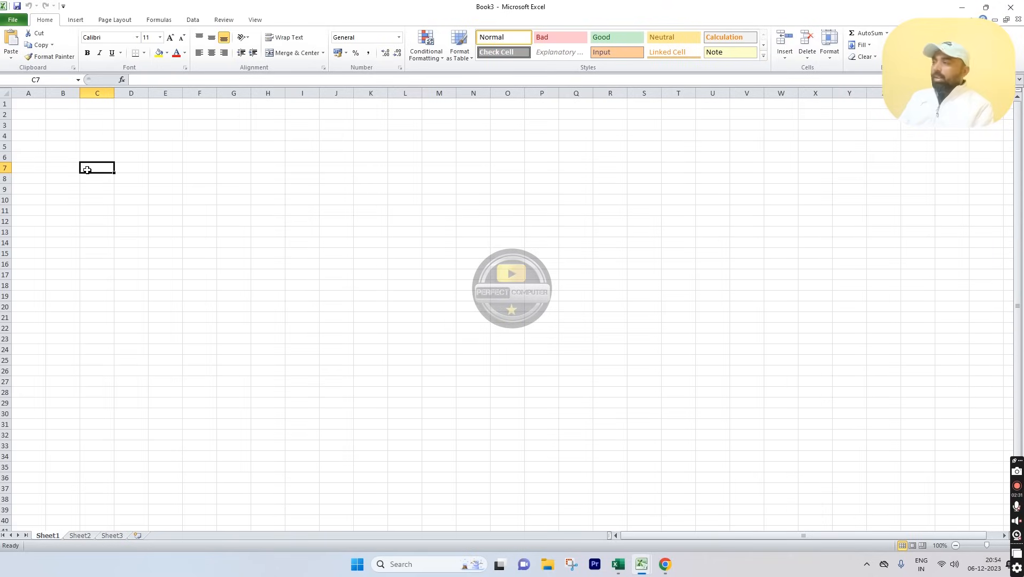
{"action": "left_click", "coordinate": [64, 113]}
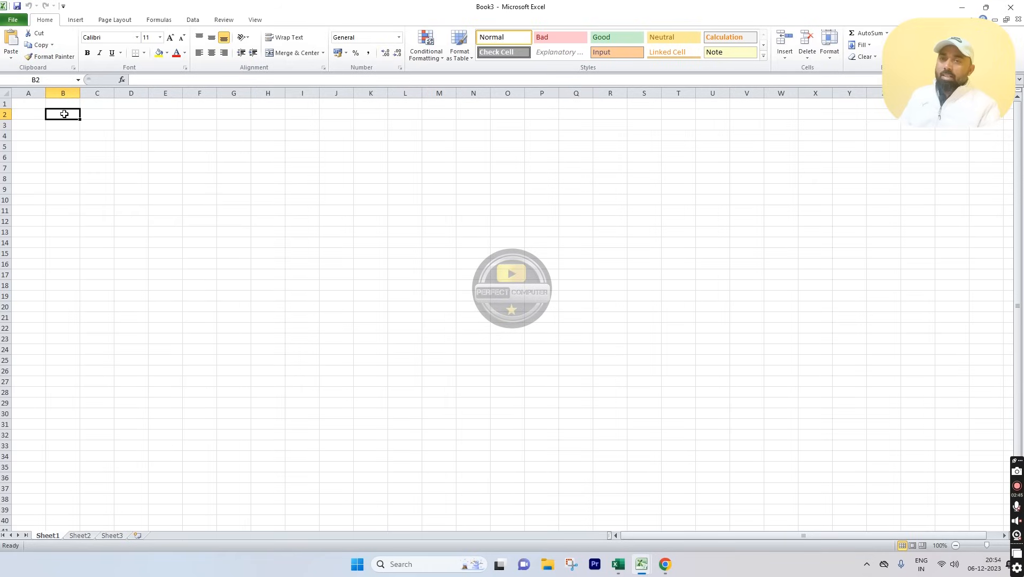
{"action": "left_click", "coordinate": [36, 101]}
{"action": "left_click", "coordinate": [87, 120]}
{"action": "left_click", "coordinate": [28, 93]}
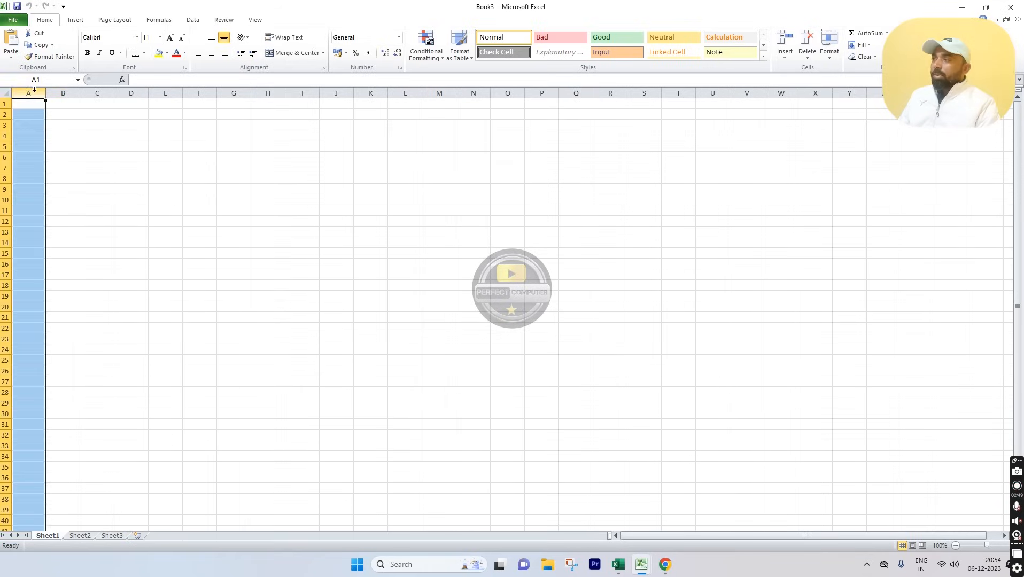
{"action": "left_click", "coordinate": [6, 115]}
{"action": "left_click", "coordinate": [4, 104]}
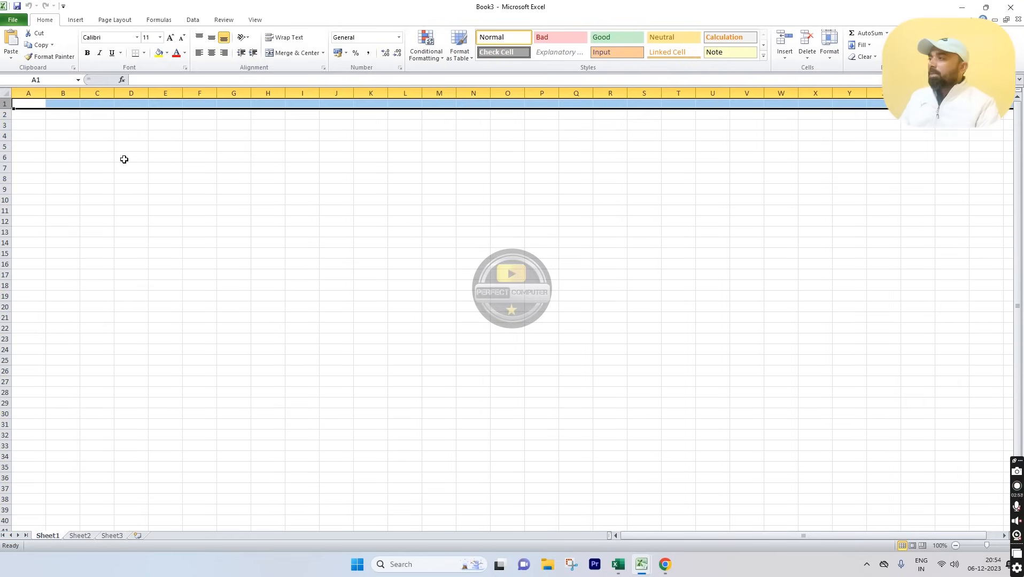
{"action": "left_click", "coordinate": [124, 156]}
{"action": "left_click", "coordinate": [40, 92]}
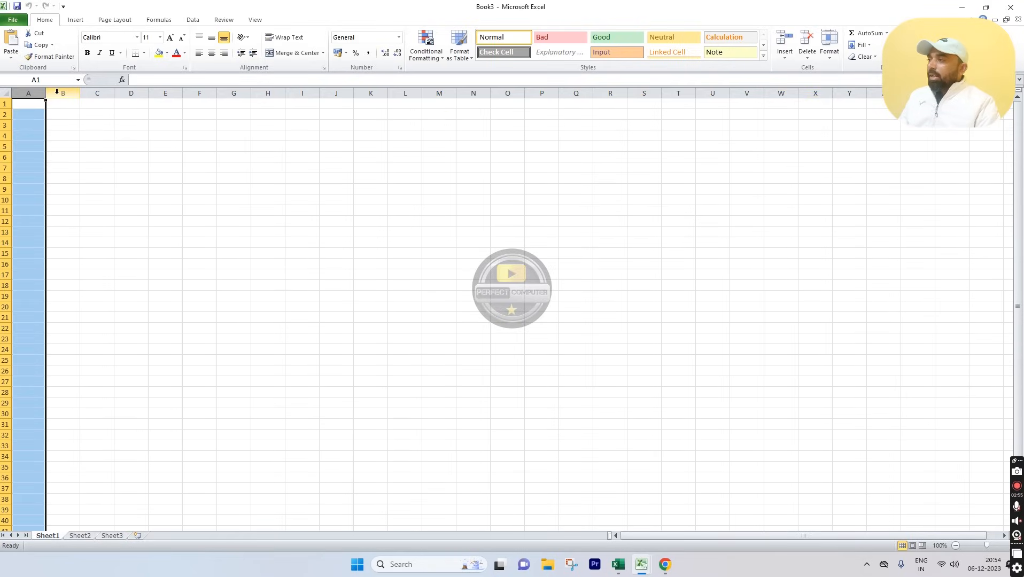
{"action": "left_click", "coordinate": [63, 93]}
{"action": "left_click", "coordinate": [97, 93]}
{"action": "left_click", "coordinate": [131, 93]}
{"action": "left_click", "coordinate": [166, 93]}
{"action": "left_click", "coordinate": [203, 95]}
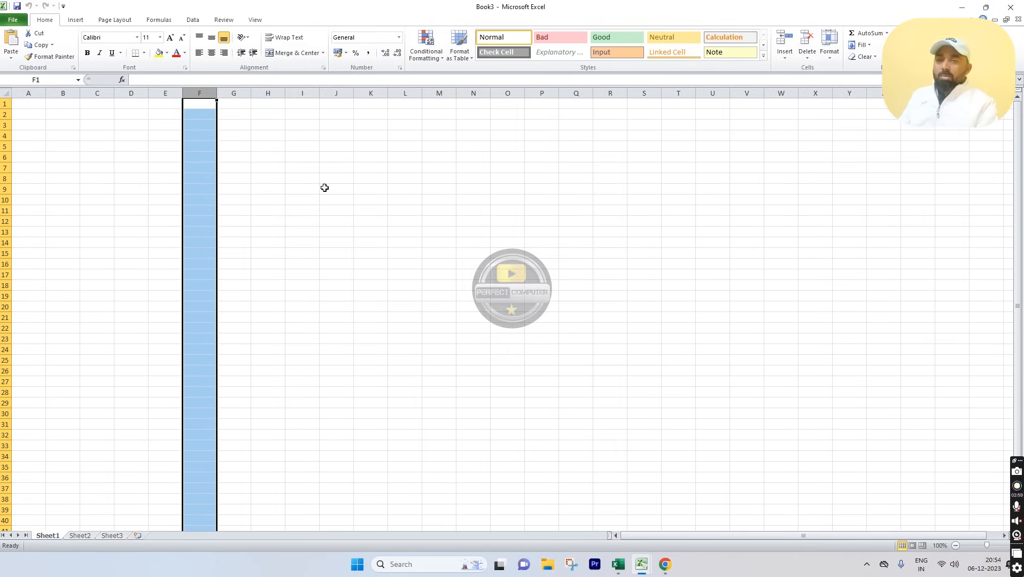
{"action": "left_click", "coordinate": [43, 93]}
{"action": "mouse_move", "coordinate": [46, 94]}
{"action": "left_mouse_down"}
{"action": "mouse_move", "coordinate": [77, 93]}
{"action": "mouse_move", "coordinate": [46, 93]}
{"action": "left_mouse_up"}
{"action": "left_click", "coordinate": [63, 93]}
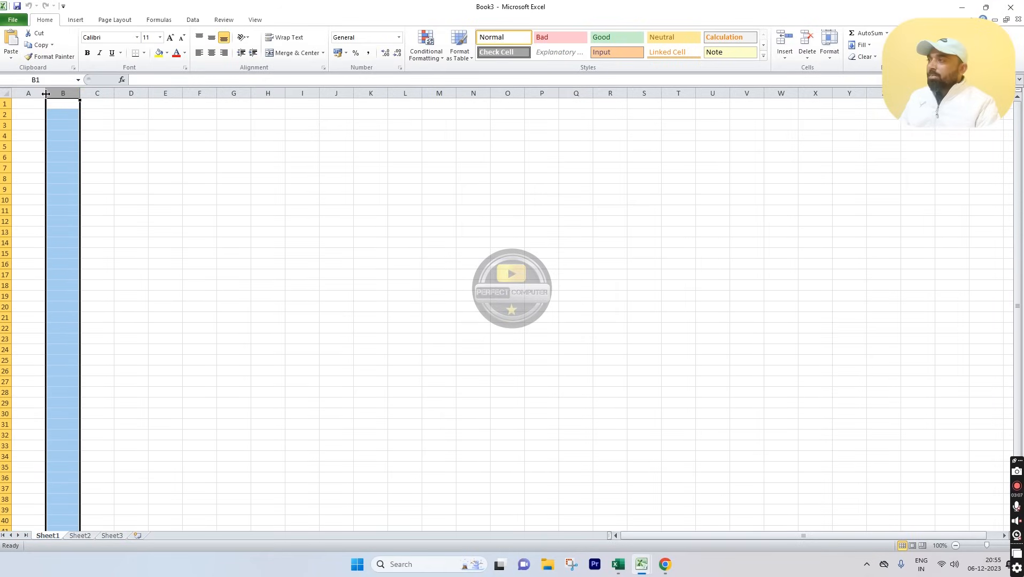
{"action": "left_click_drag", "start_coordinate": [46, 93], "coordinate": [218, 95]}
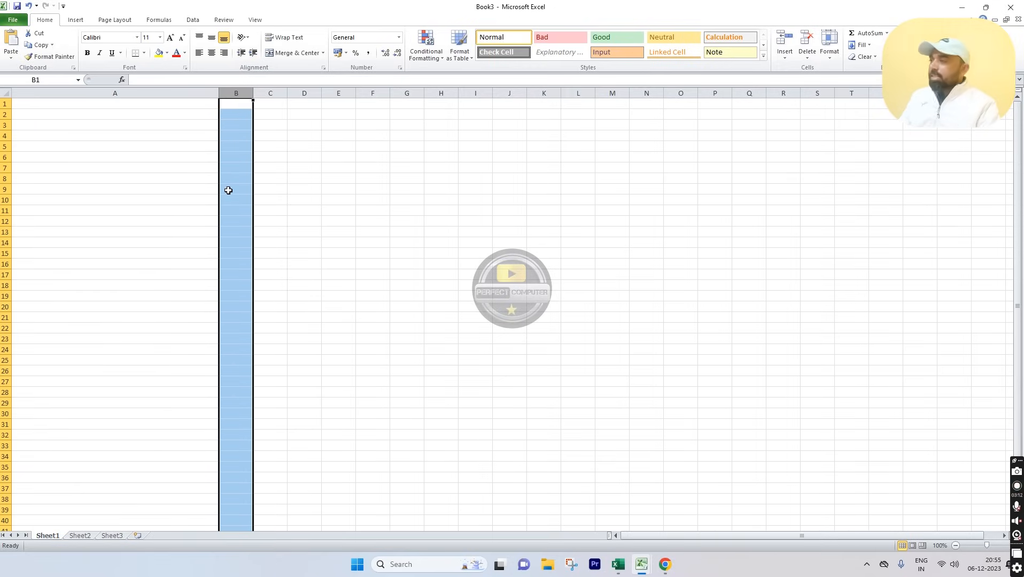
{"action": "left_click", "coordinate": [174, 189]}
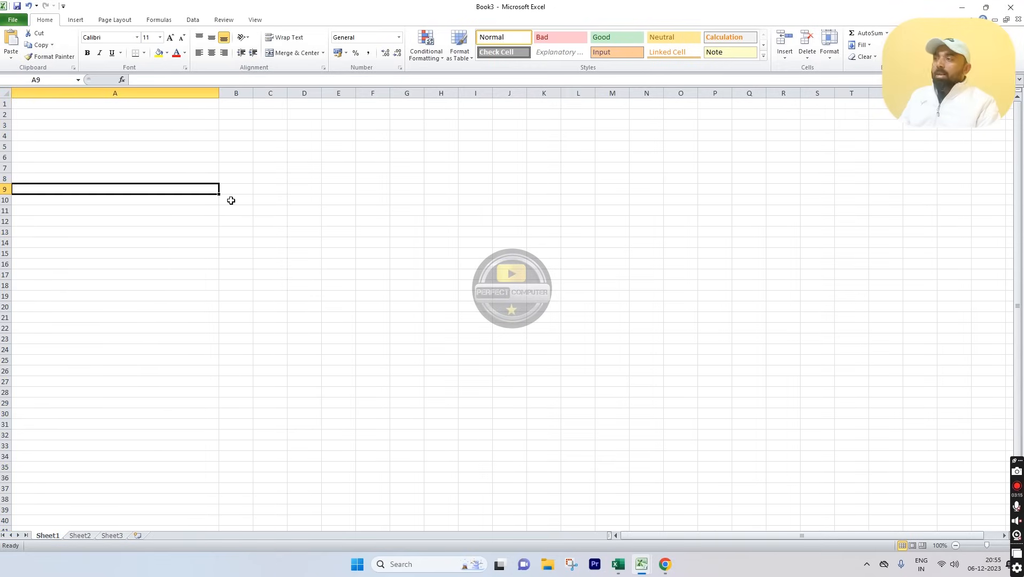
{"action": "left_click_drag", "start_coordinate": [219, 95], "coordinate": [36, 99]}
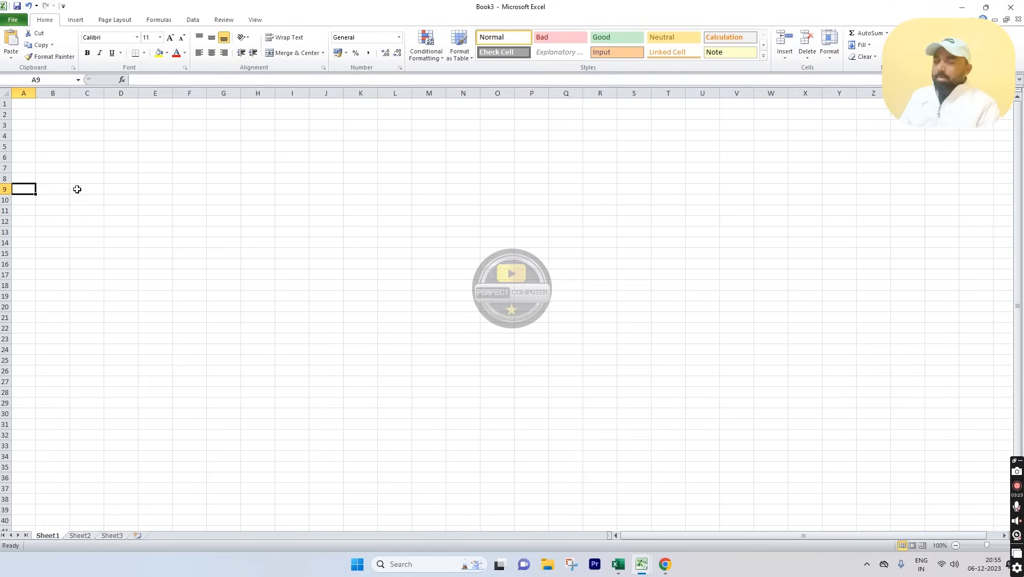
{"action": "left_click_drag", "start_coordinate": [6, 109], "coordinate": [6, 166]}
{"action": "left_click_drag", "start_coordinate": [5, 204], "coordinate": [6, 209]}
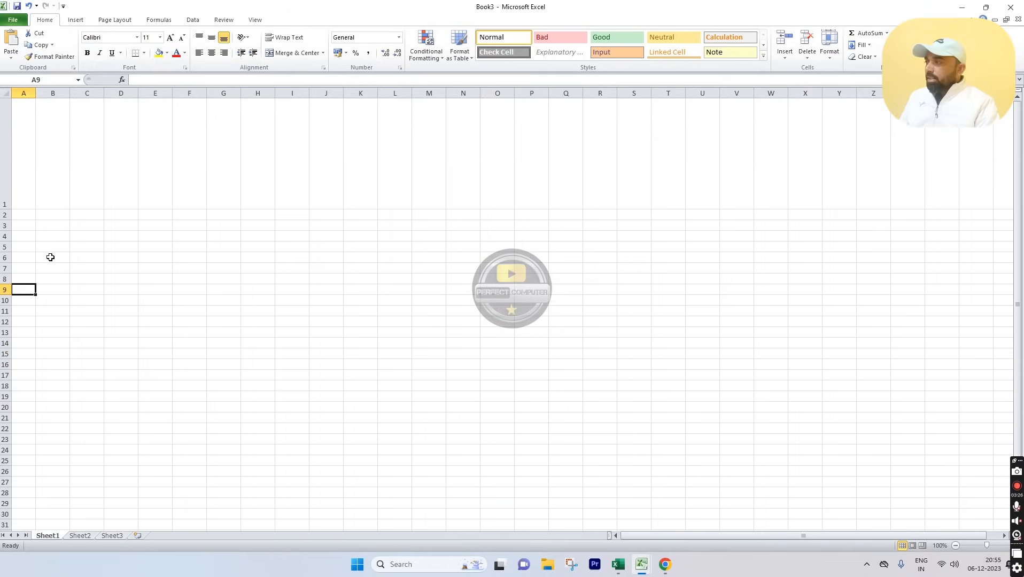
{"action": "left_click_drag", "start_coordinate": [6, 209], "coordinate": [6, 112]}
{"action": "left_click", "coordinate": [228, 213]}
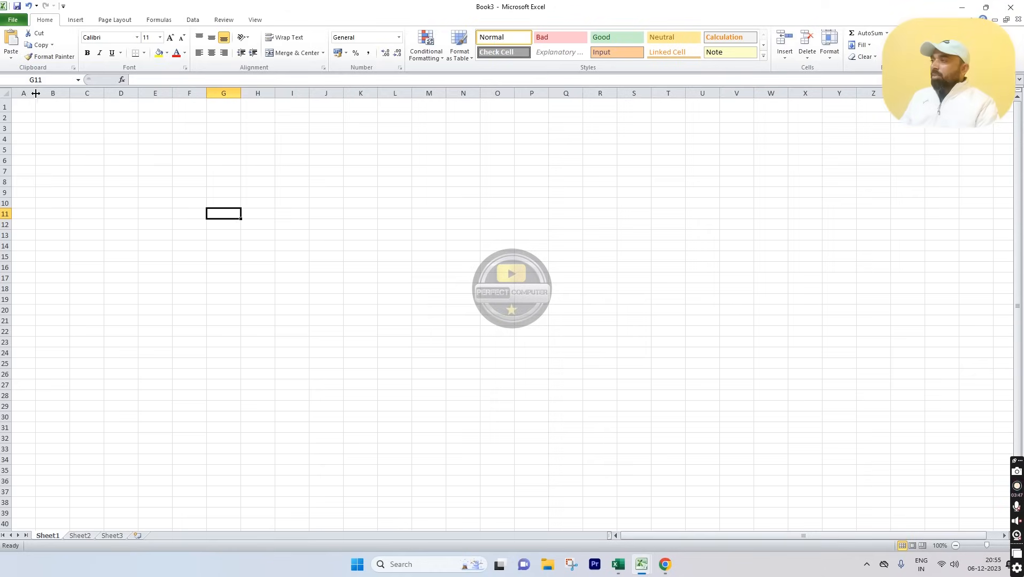
{"action": "left_click_drag", "start_coordinate": [35, 94], "coordinate": [126, 94]}
{"action": "left_click_drag", "start_coordinate": [332, 93], "coordinate": [436, 109]}
{"action": "left_click_drag", "start_coordinate": [608, 96], "coordinate": [785, 115]}
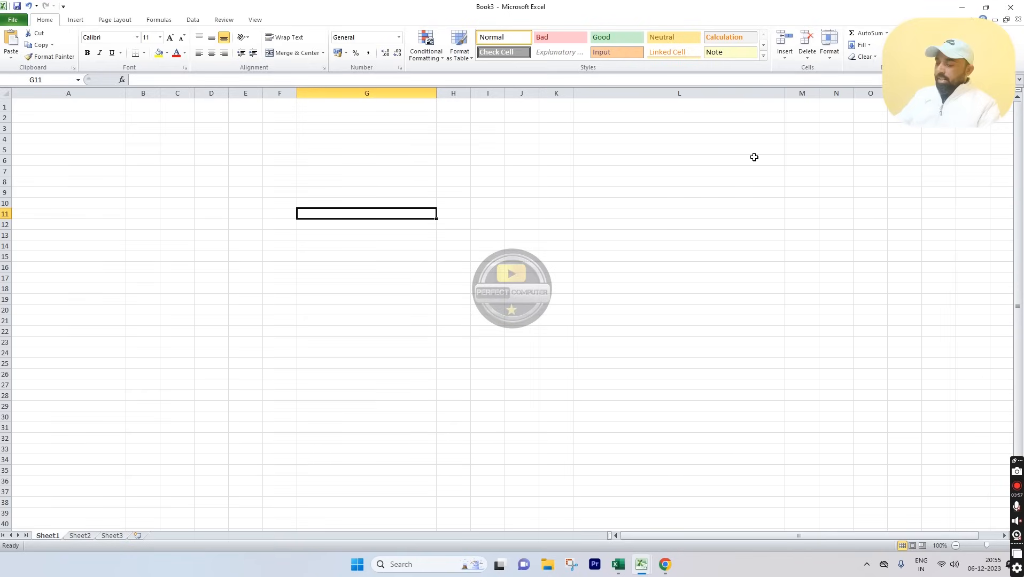
{"action": "key", "text": "ctrl+z"}
{"action": "key", "text": "ctrl+z"}
{"action": "key", "text": "ctrl+z"}
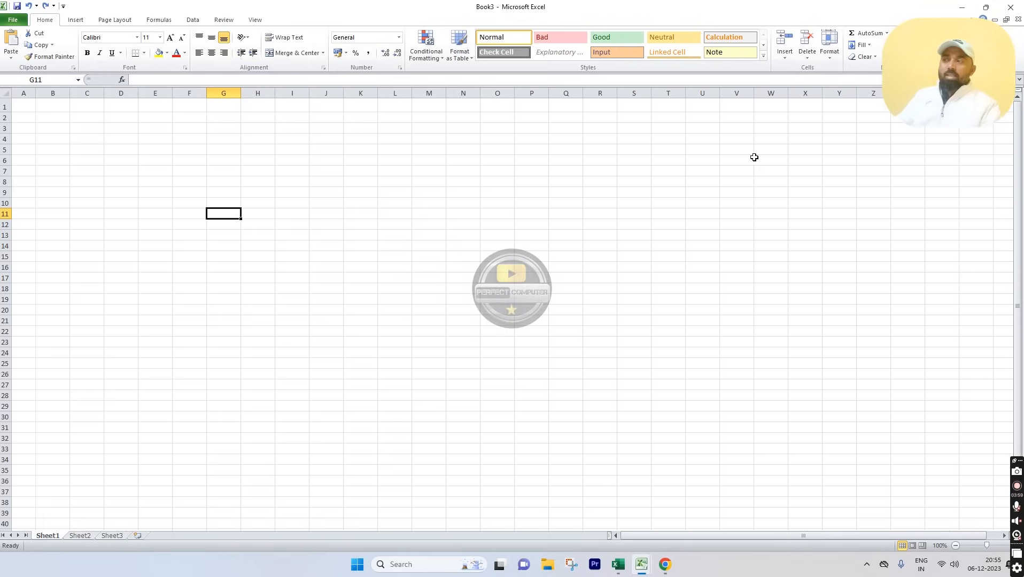
{"action": "key", "text": "ctrl+z"}
{"action": "key", "text": "ctrl+z"}
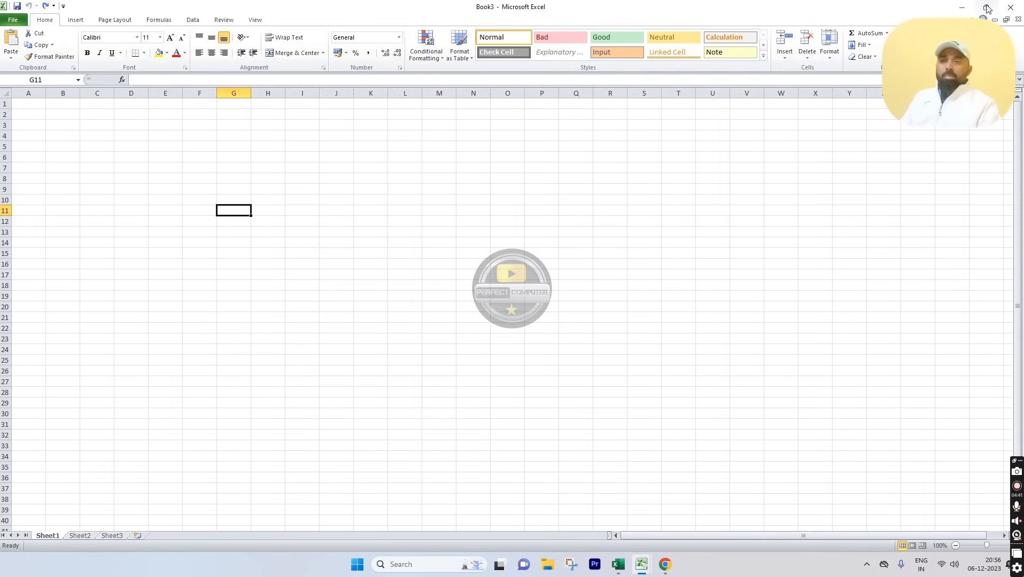
{"action": "left_click", "coordinate": [965, 8]}
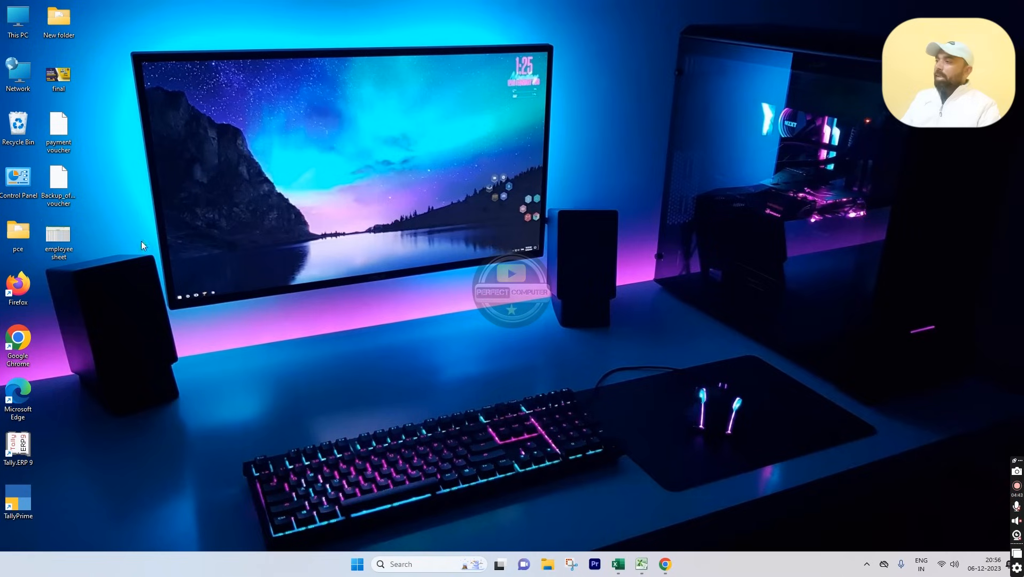
{"action": "double_click", "coordinate": [63, 241]}
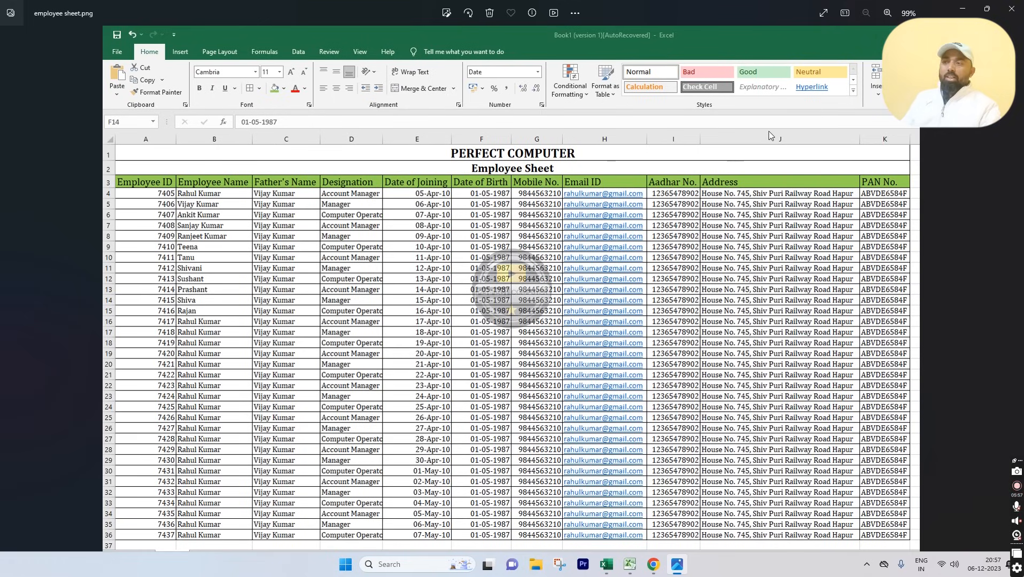
{"action": "left_click", "coordinate": [960, 15]}
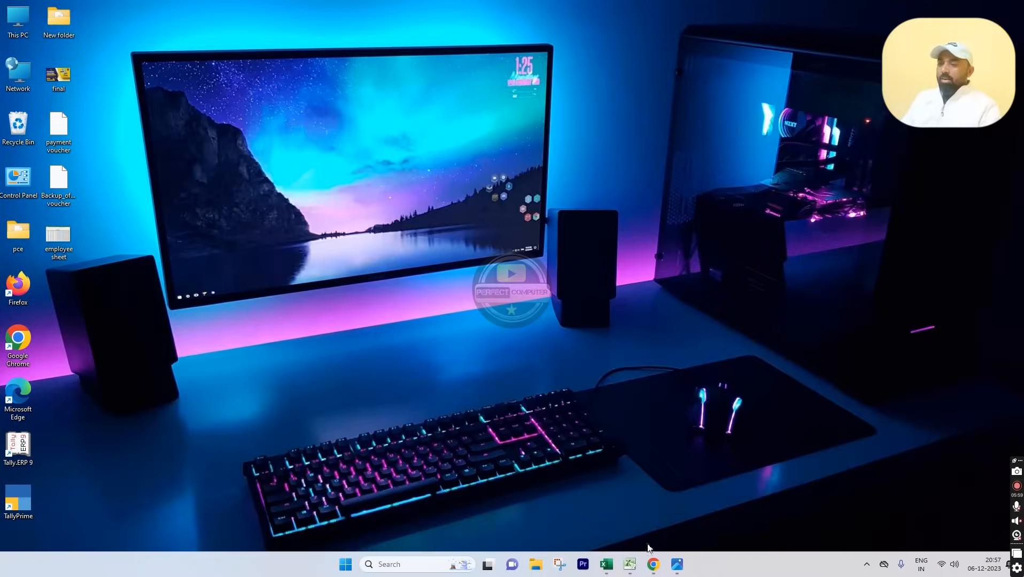
{"action": "mouse_move", "coordinate": [630, 571]}
{"action": "left_click", "coordinate": [679, 527]}
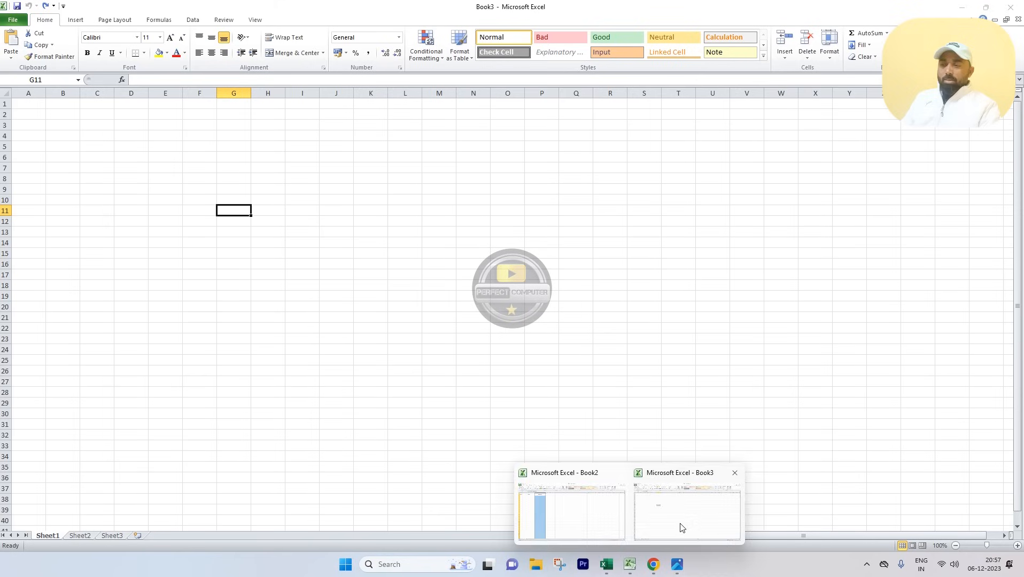
{"action": "left_click", "coordinate": [33, 105]}
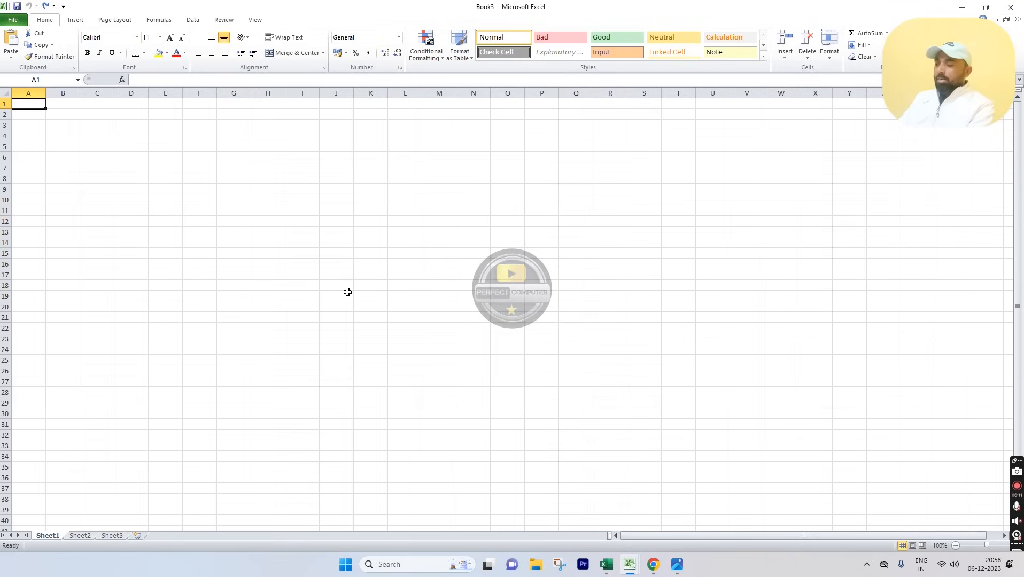
Step: Enter PERFECT COMPUTER in A1 and EMPLOYEE DETAILS in A2, correcting the mistyped word
{"action": "type", "text": "PERFECT"}
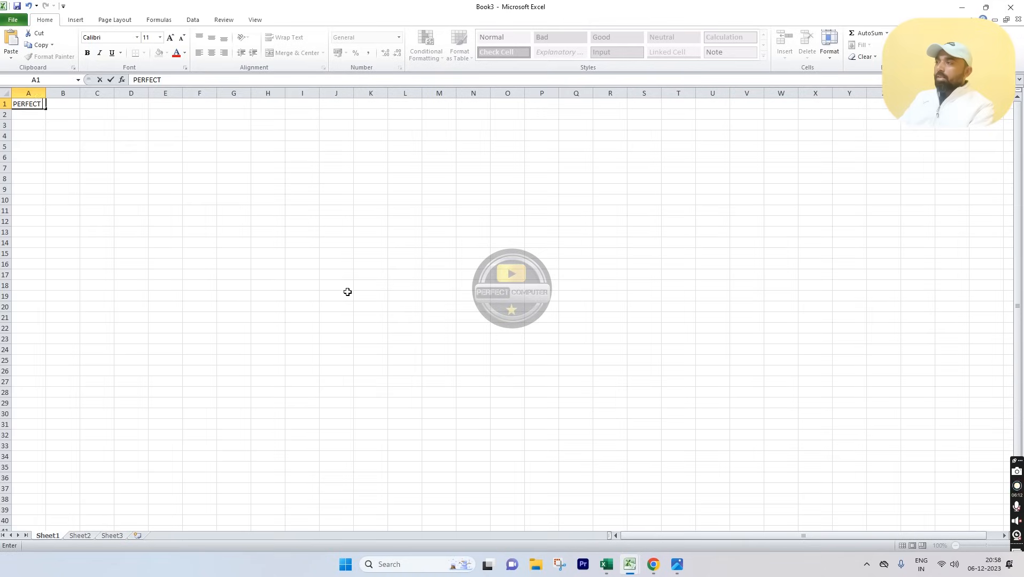
{"action": "type", "text": " COMPUTER"}
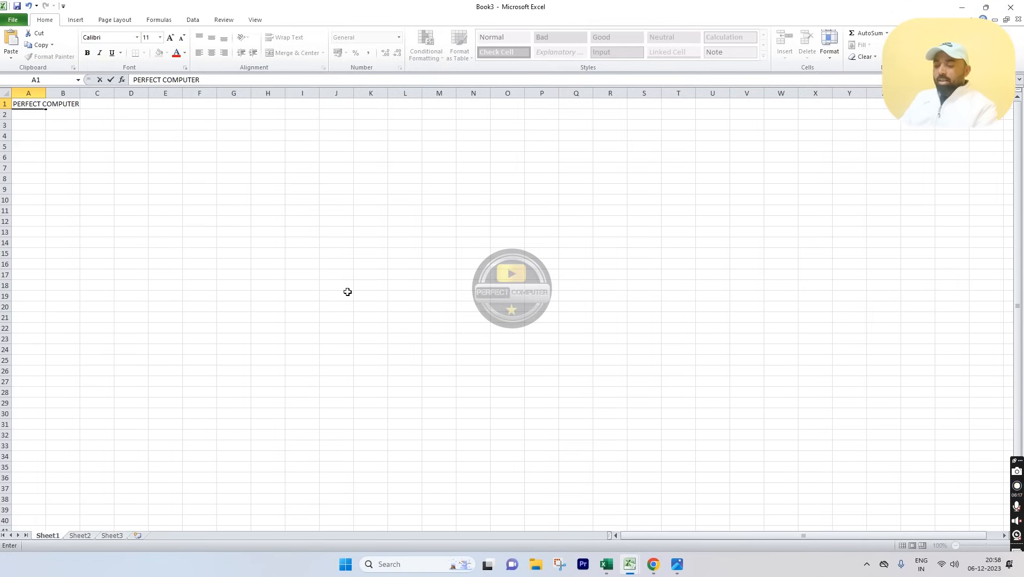
{"action": "key", "text": "Return"}
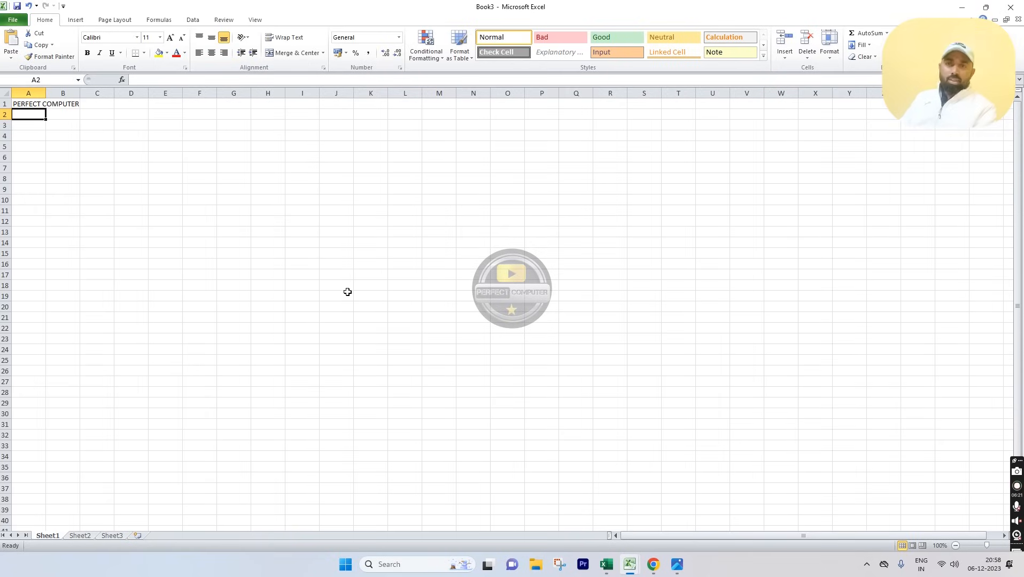
{"action": "type", "text": "EM"}
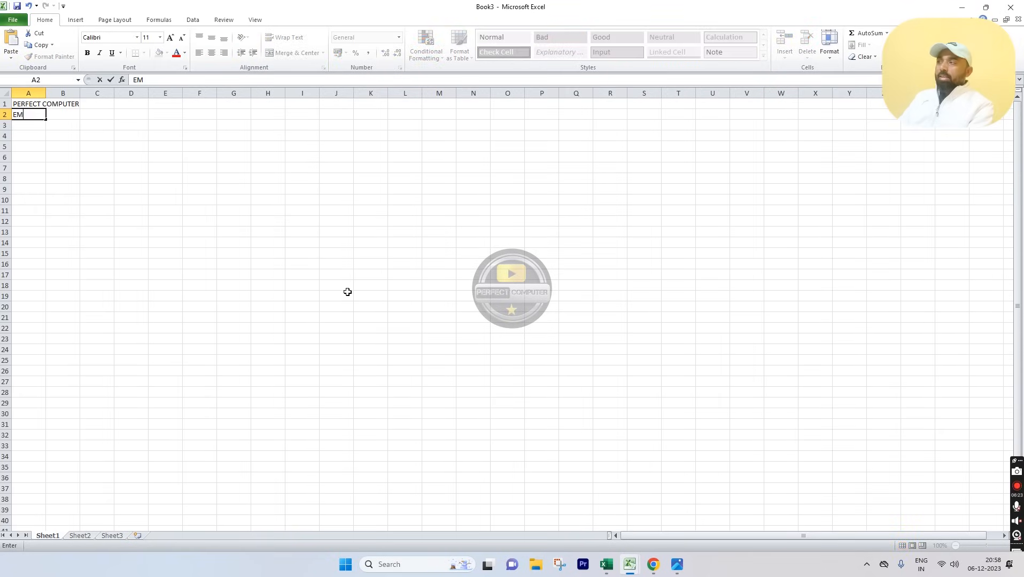
{"action": "type", "text": "PLOYEE SHEET"}
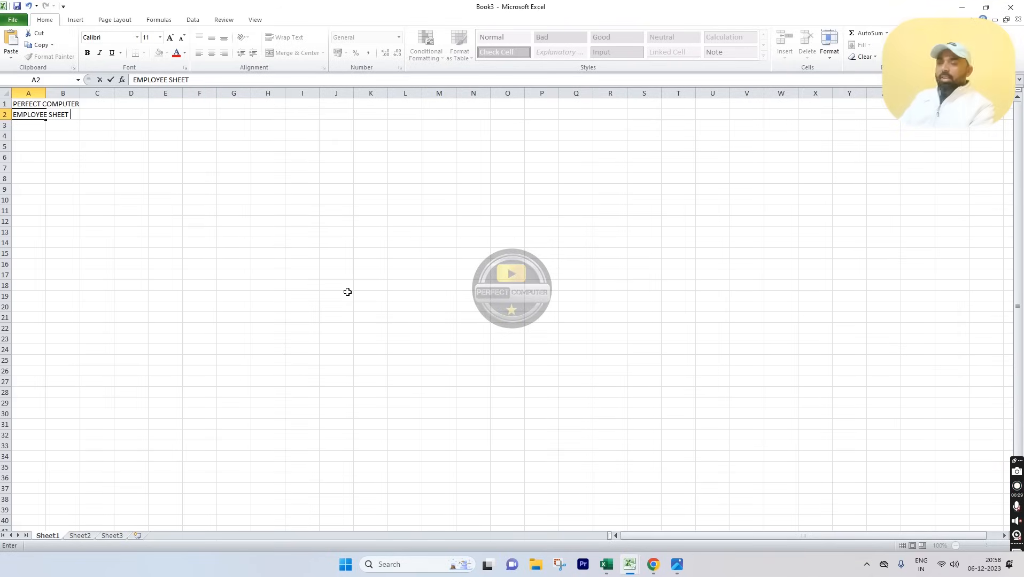
{"action": "key", "text": "BackSpace"}
{"action": "key", "text": "BackSpace"}
{"action": "key", "text": "BackSpace"}
{"action": "key", "text": "BackSpace"}
{"action": "key", "text": "BackSpace"}
{"action": "type", "text": "DETAILS"}
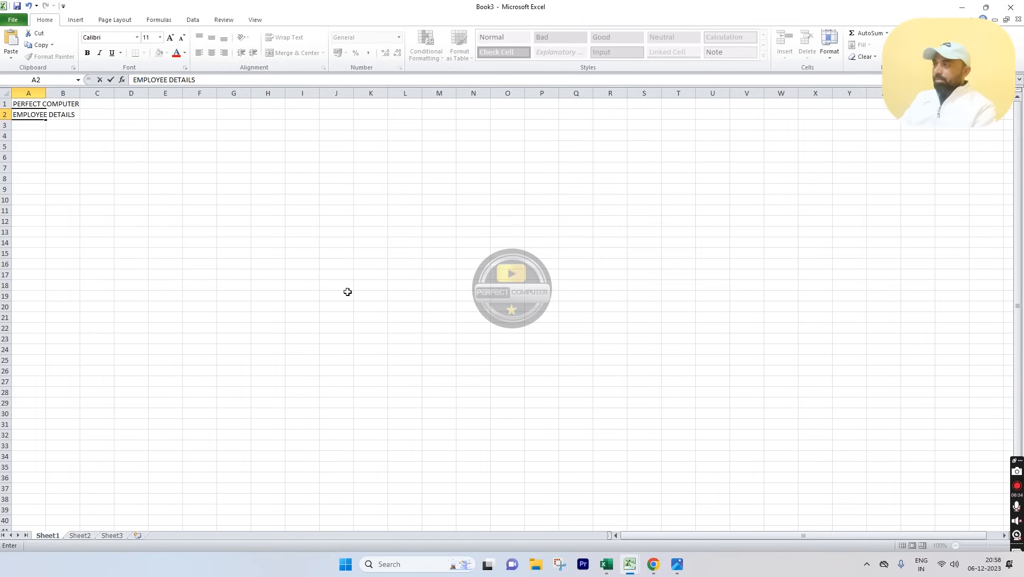
{"action": "key", "text": "Return"}
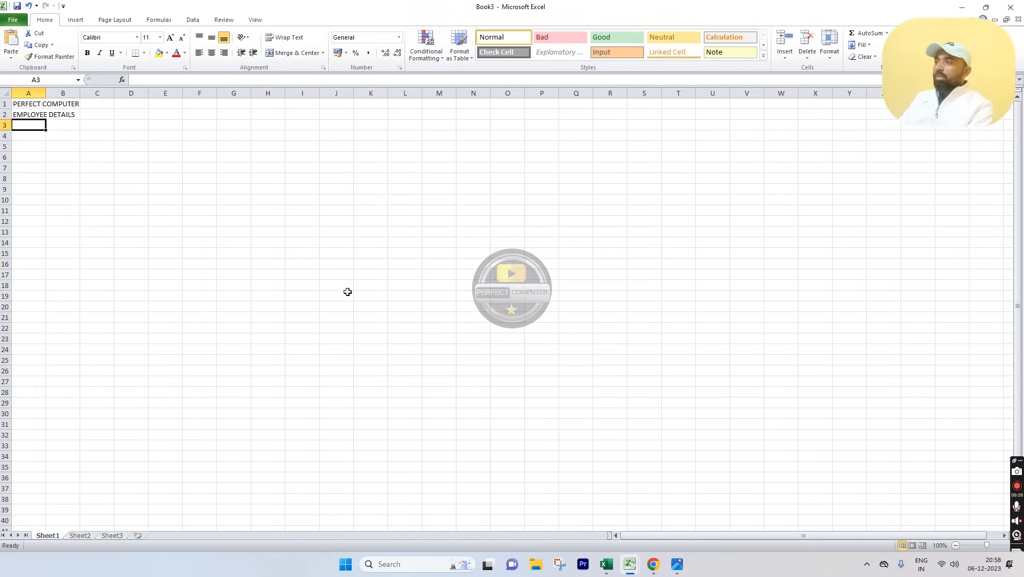
Step: Enter the Employee ID heading in A3, then move along row 3 and settle on B3
{"action": "type", "text": "Employee "}
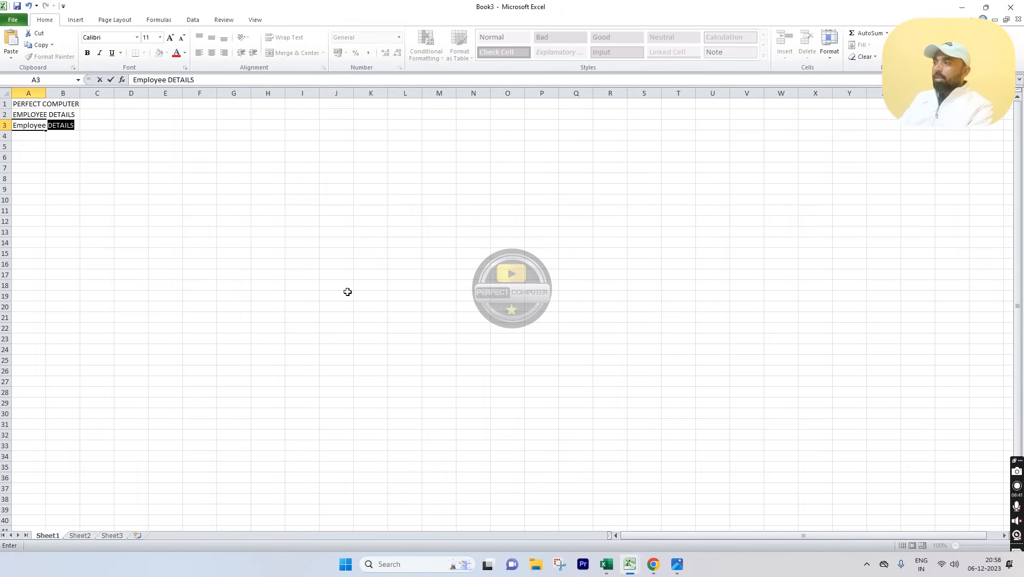
{"action": "type", "text": "ID"}
{"action": "key", "text": "Tab"}
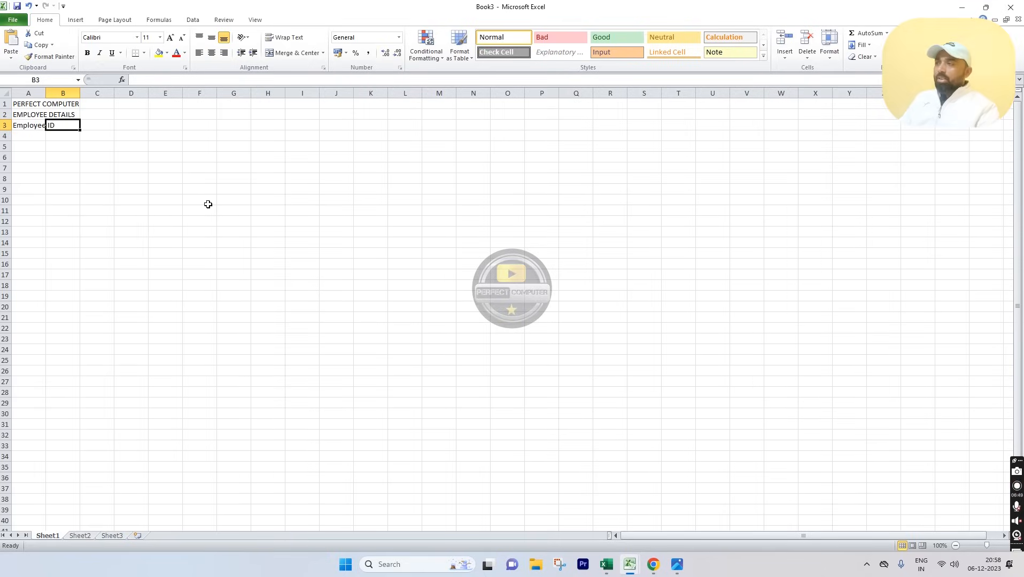
{"action": "left_click", "coordinate": [104, 124]}
{"action": "left_click", "coordinate": [127, 125]}
{"action": "left_click", "coordinate": [161, 124]}
{"action": "left_click", "coordinate": [200, 124]}
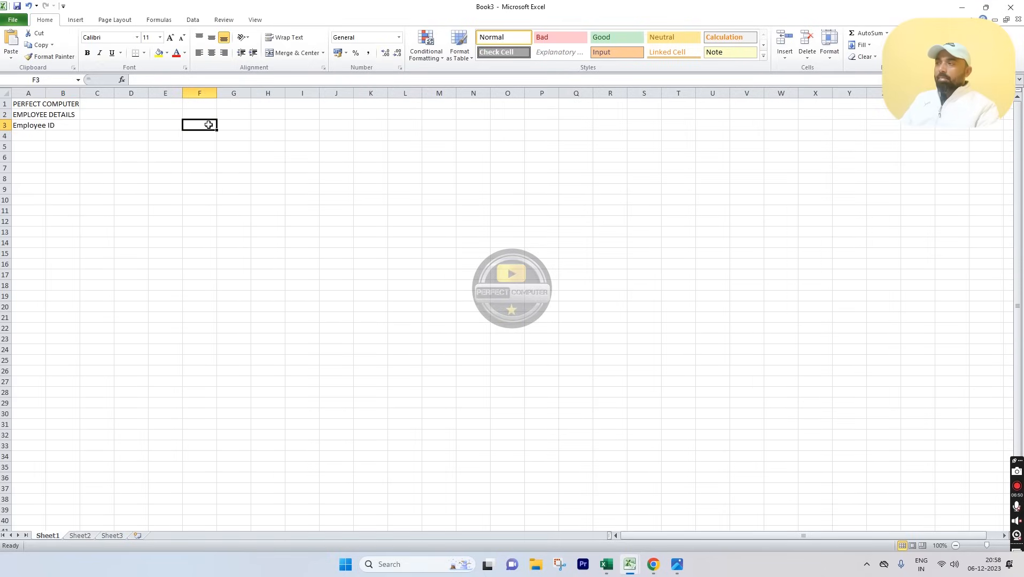
{"action": "left_click", "coordinate": [238, 124]}
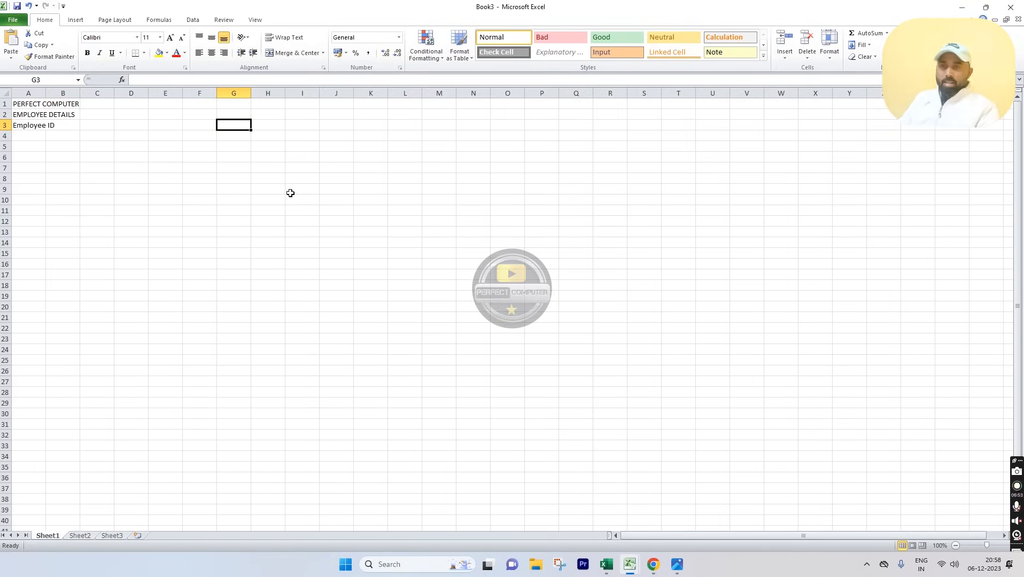
{"action": "left_click", "coordinate": [25, 125]}
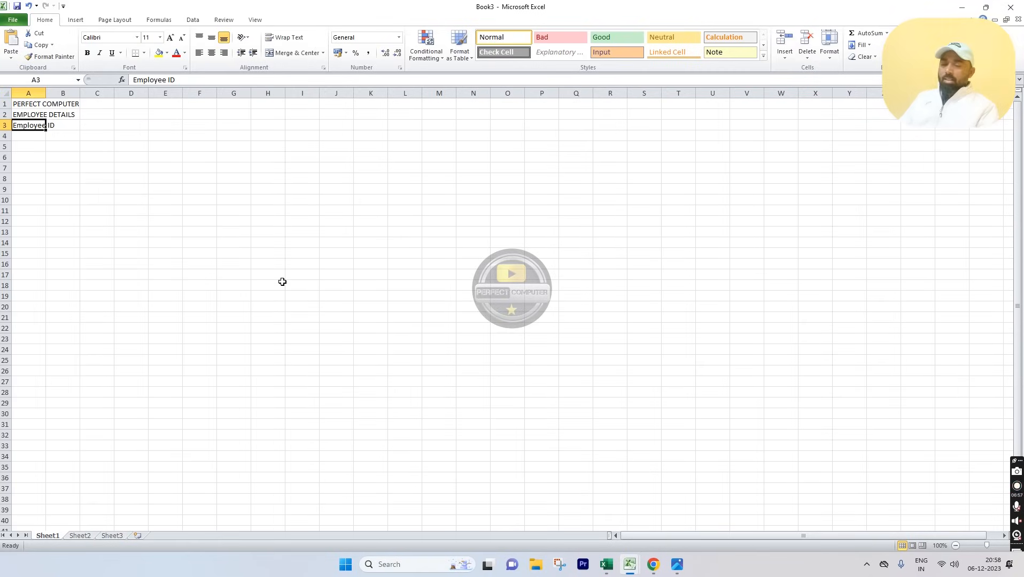
{"action": "key", "text": "Right"}
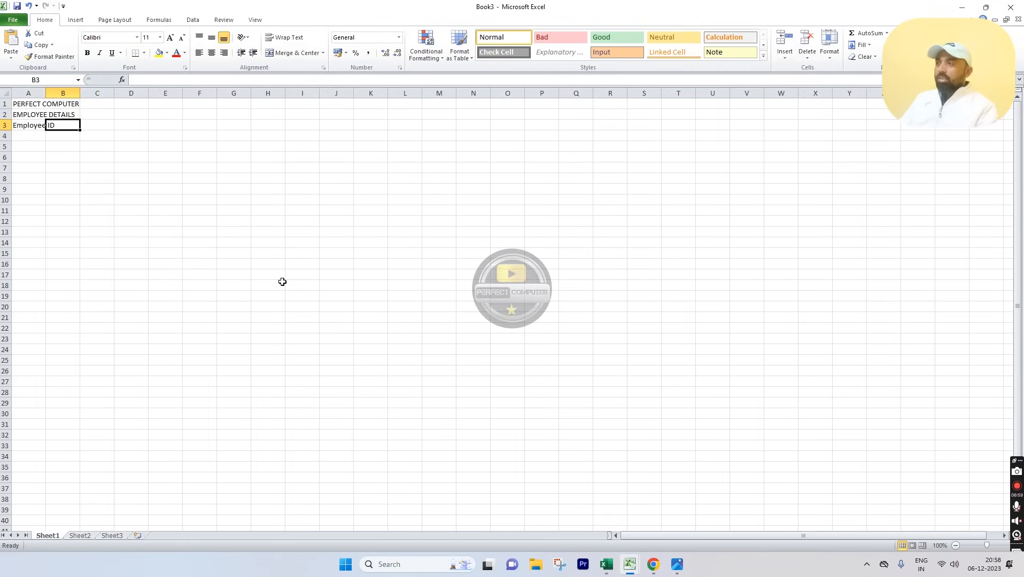
{"action": "key", "text": "Left"}
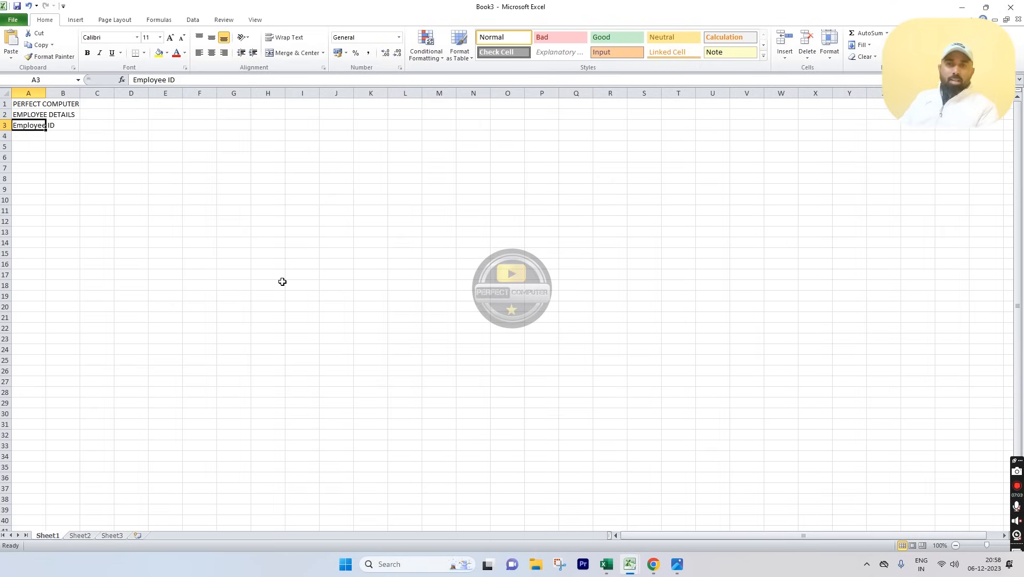
{"action": "key", "text": "Right"}
{"action": "key", "text": "Right"}
{"action": "key", "text": "Right"}
{"action": "key", "text": "Right"}
{"action": "key", "text": "Right"}
{"action": "key", "text": "Right"}
{"action": "key", "text": "Right"}
{"action": "key", "text": "Right"}
{"action": "key", "text": "Right"}
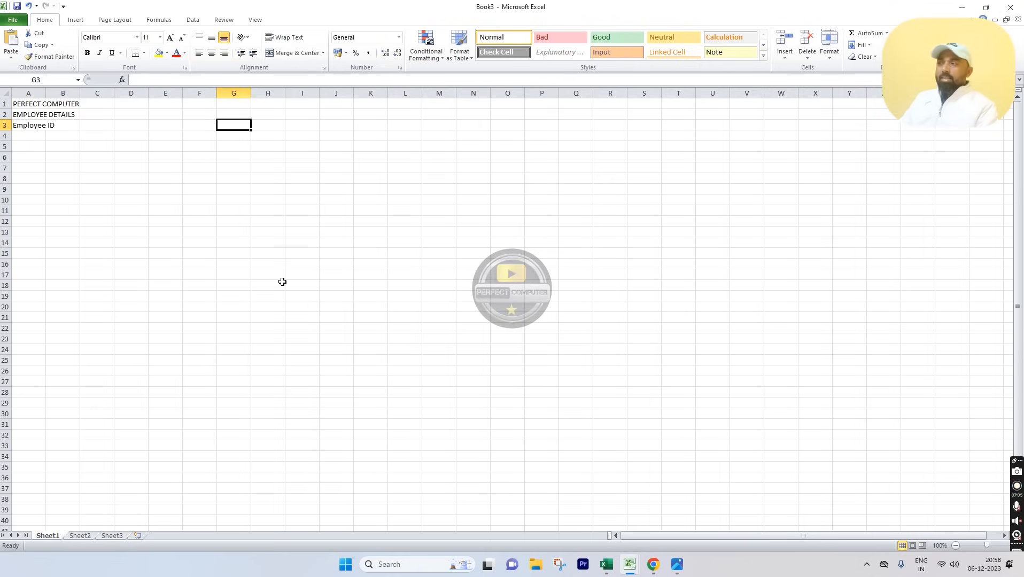
{"action": "key", "text": "Left"}
{"action": "key", "text": "Left"}
{"action": "key", "text": "Left"}
{"action": "key", "text": "Left"}
{"action": "key", "text": "Left"}
{"action": "key", "text": "Left"}
{"action": "key", "text": "Left"}
{"action": "key", "text": "Left"}
{"action": "key", "text": "Left"}
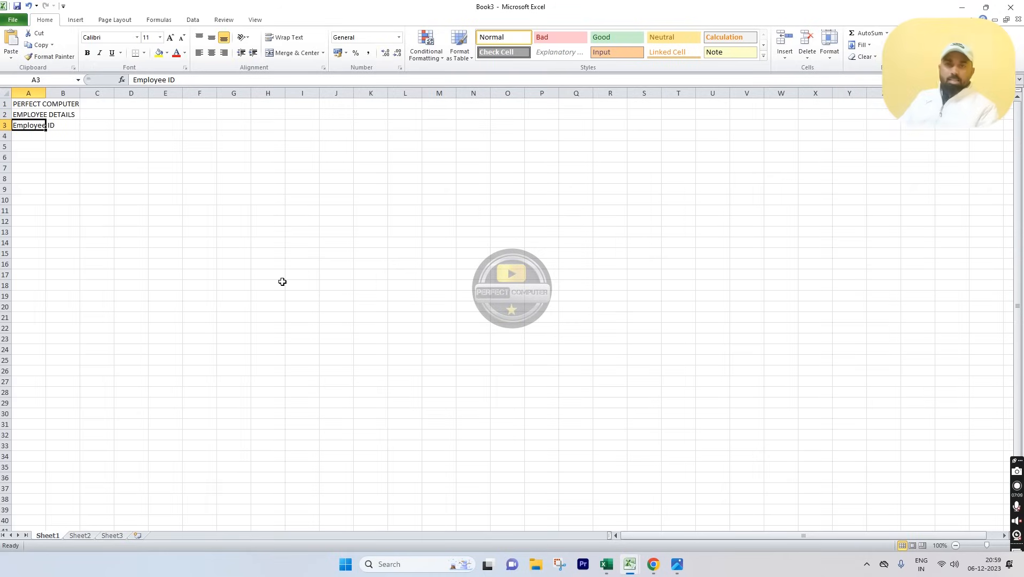
{"action": "key", "text": "Right"}
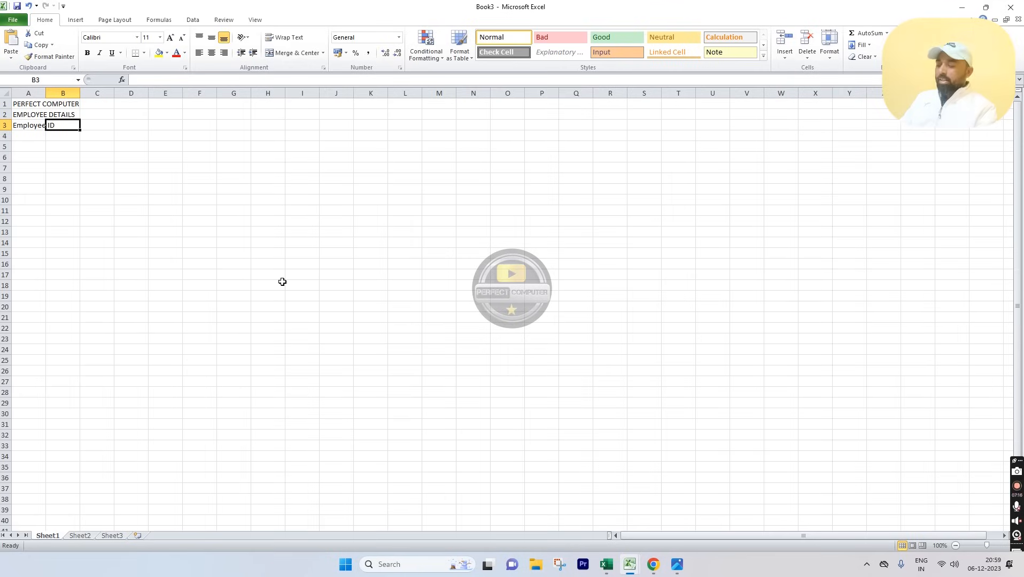
Step: Add the Name heading in B3 and Father's Name in C3
{"action": "type", "text": "Name"}
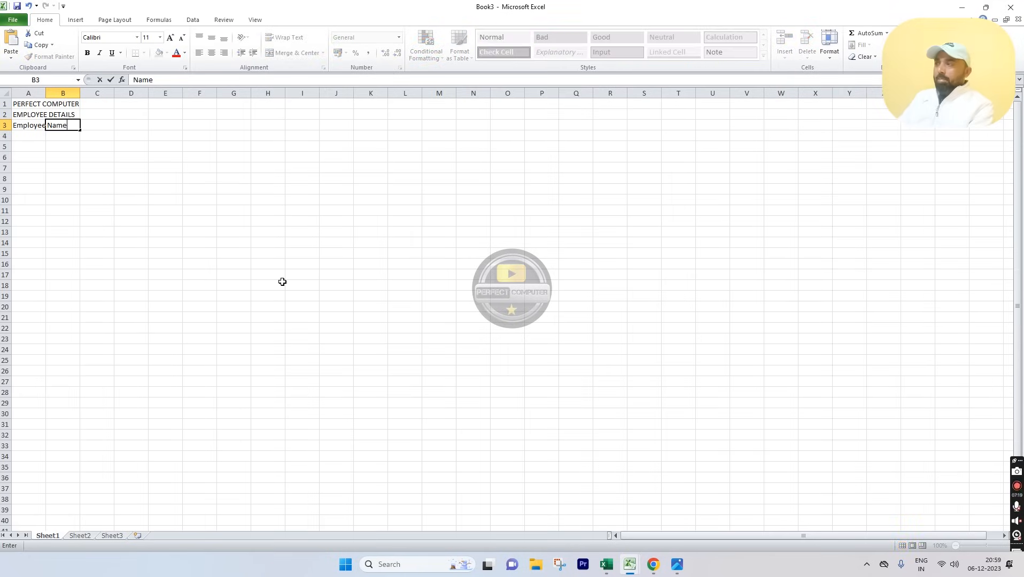
{"action": "key", "text": "Tab"}
{"action": "type", "text": "Father's"}
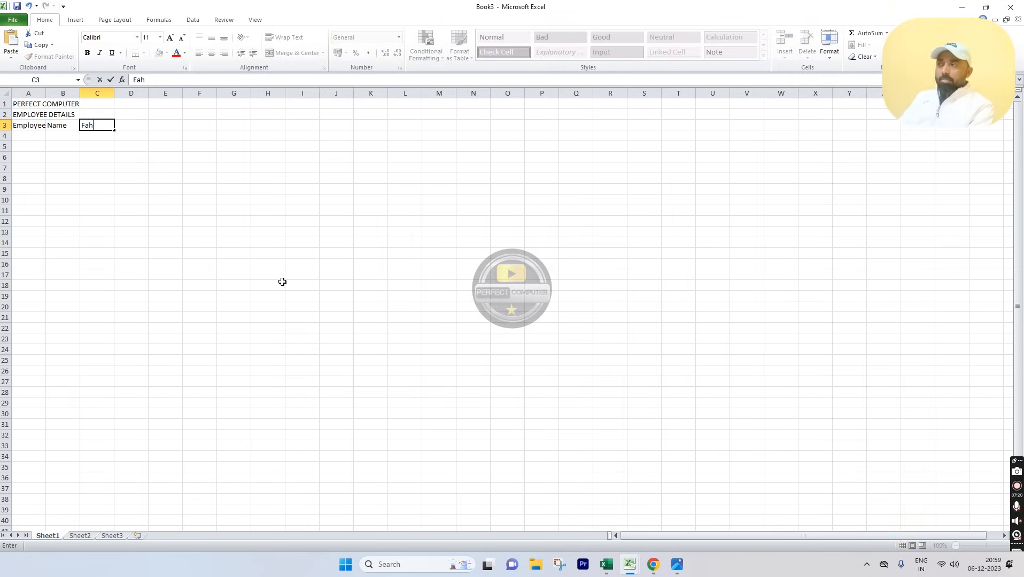
{"action": "type", "text": " Name"}
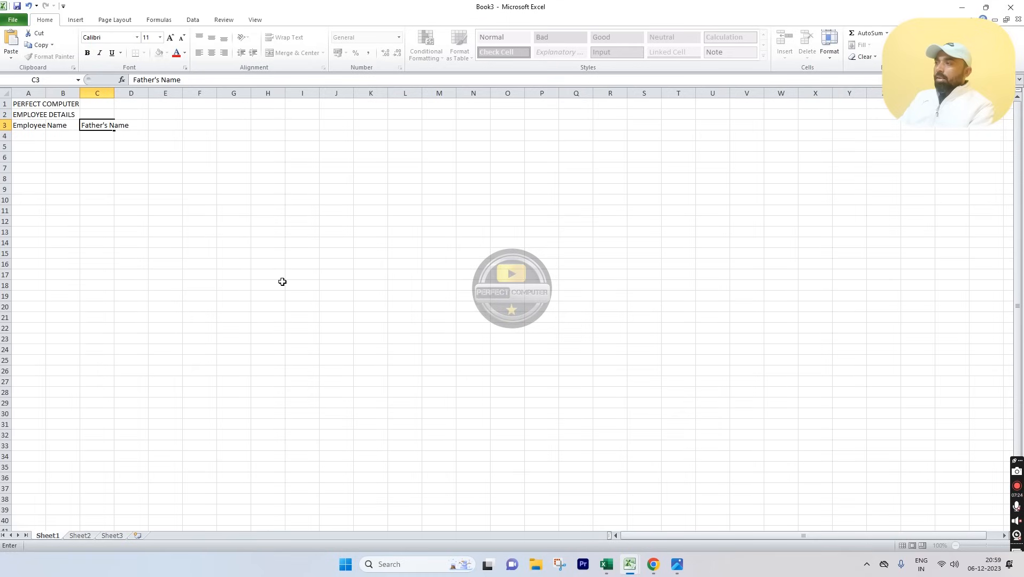
{"action": "key", "text": "Tab"}
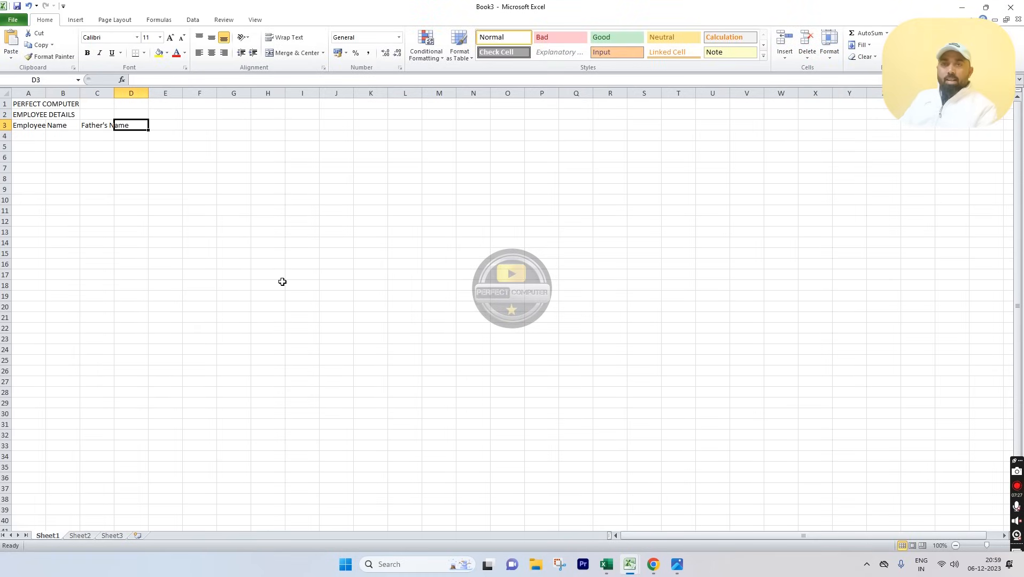
{"action": "key", "text": "Left"}
{"action": "key", "text": "Left"}
{"action": "key", "text": "Left"}
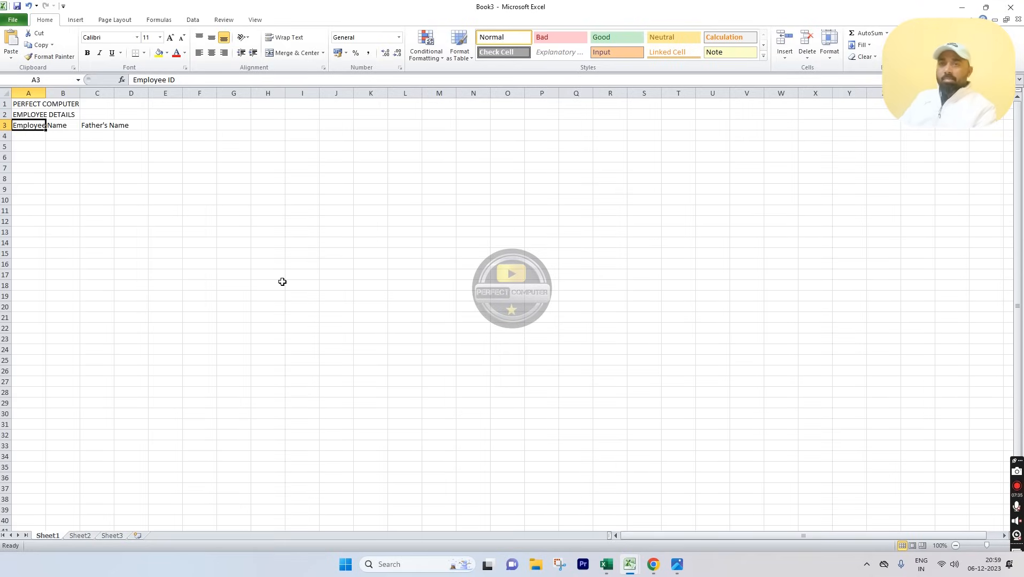
{"action": "key", "text": "Right"}
{"action": "key", "text": "Left"}
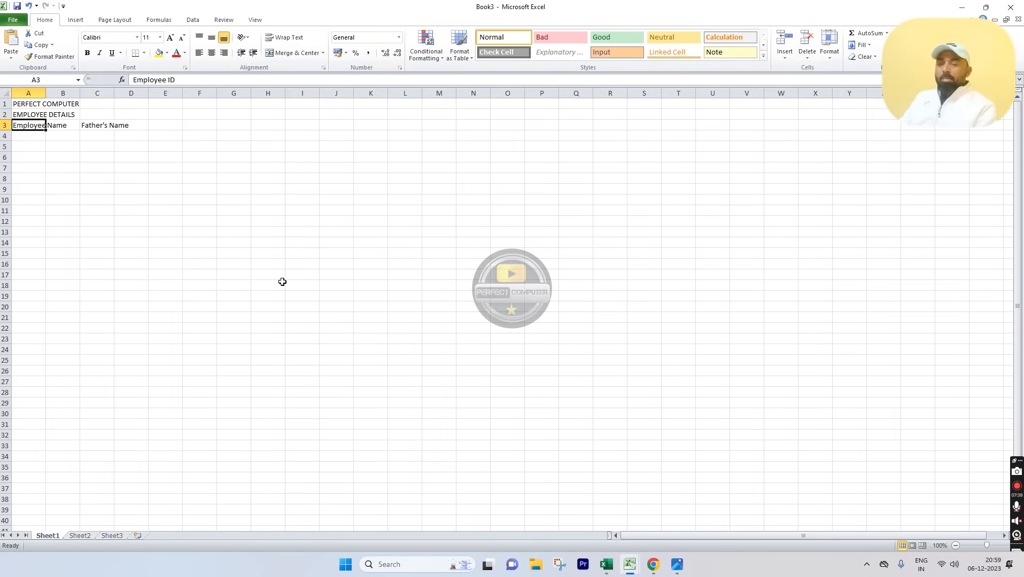
{"action": "key", "text": "Right"}
{"action": "key", "text": "Right"}
{"action": "key", "text": "Right"}
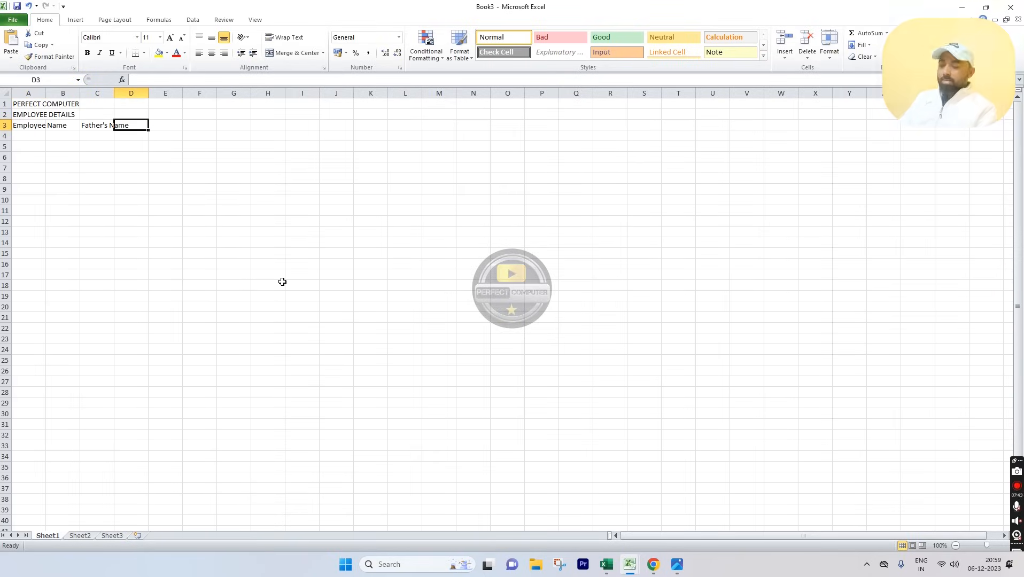
Step: Enter Designation, Date of Joining, Address and Mobile headings across D3 to G3
{"action": "type", "text": "Designation"}
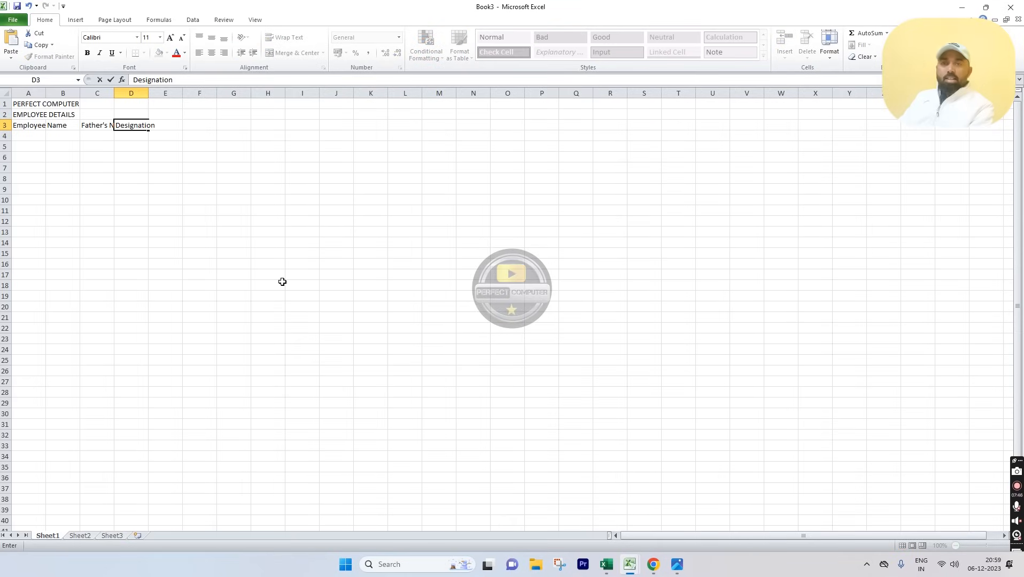
{"action": "key", "text": "Right"}
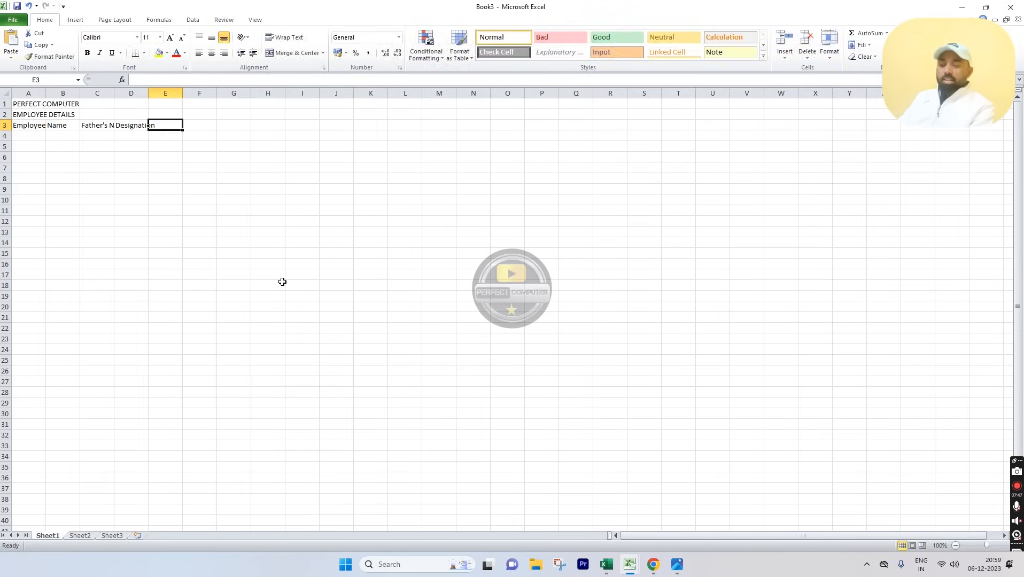
{"action": "type", "text": "Date of J"}
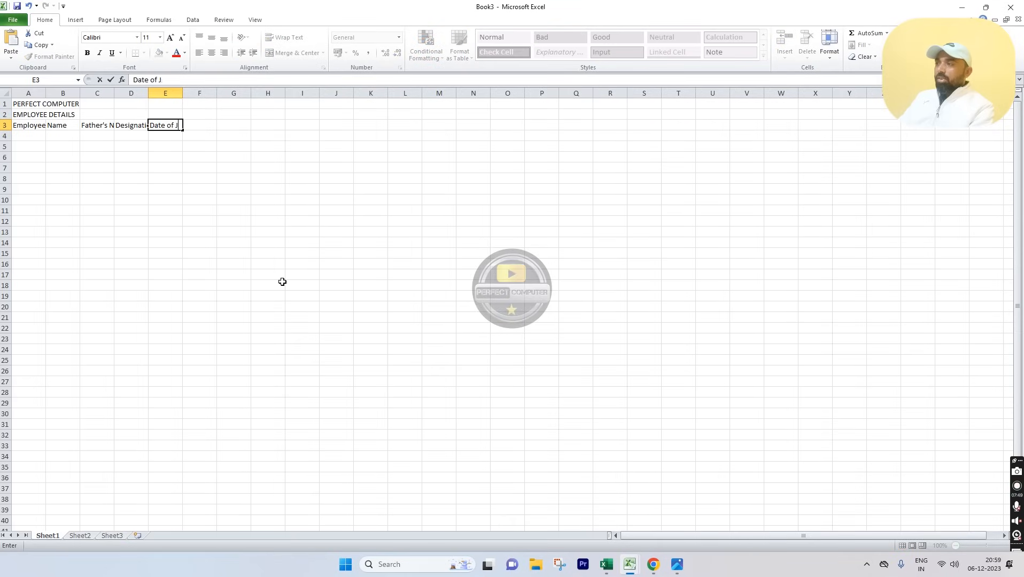
{"action": "type", "text": "oining"}
{"action": "key", "text": "Right"}
{"action": "type", "text": "Address"}
{"action": "key", "text": "Right"}
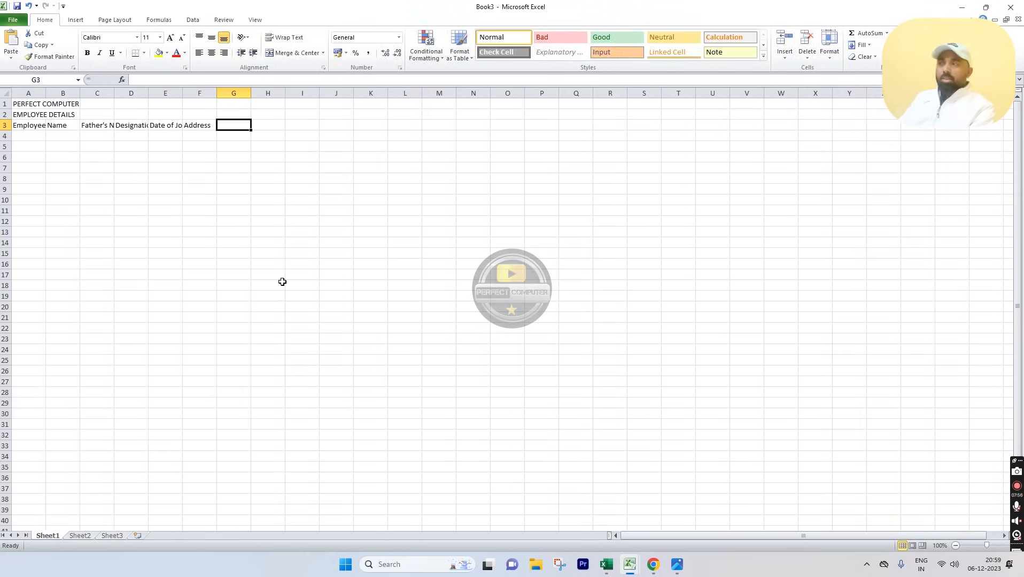
{"action": "type", "text": "Mobile"}
{"action": "key", "text": "Right"}
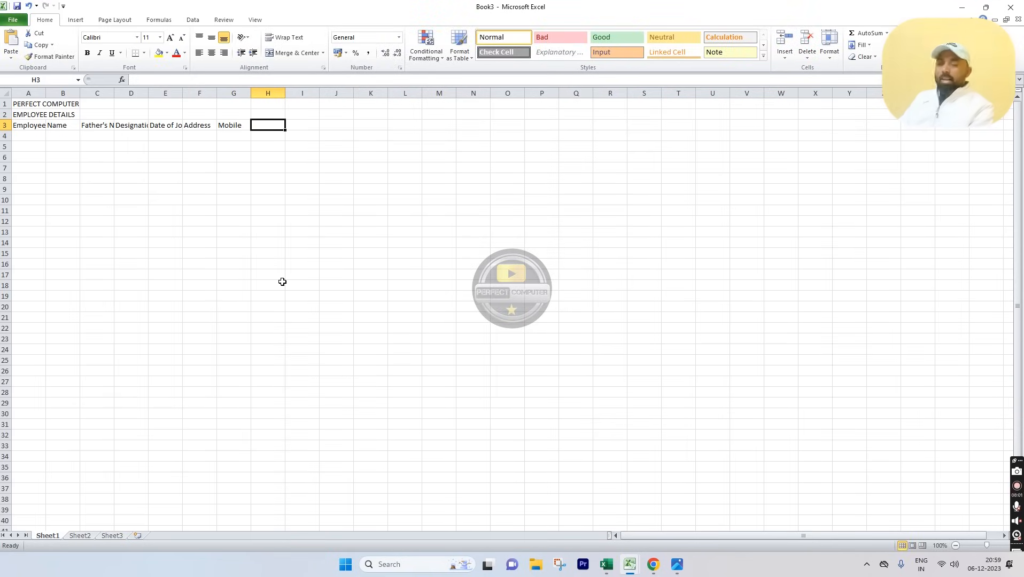
Step: Add Aadhar No., PAN No., Email ID and Passport No. headings across H3 to K3
{"action": "type", "text": "A"}
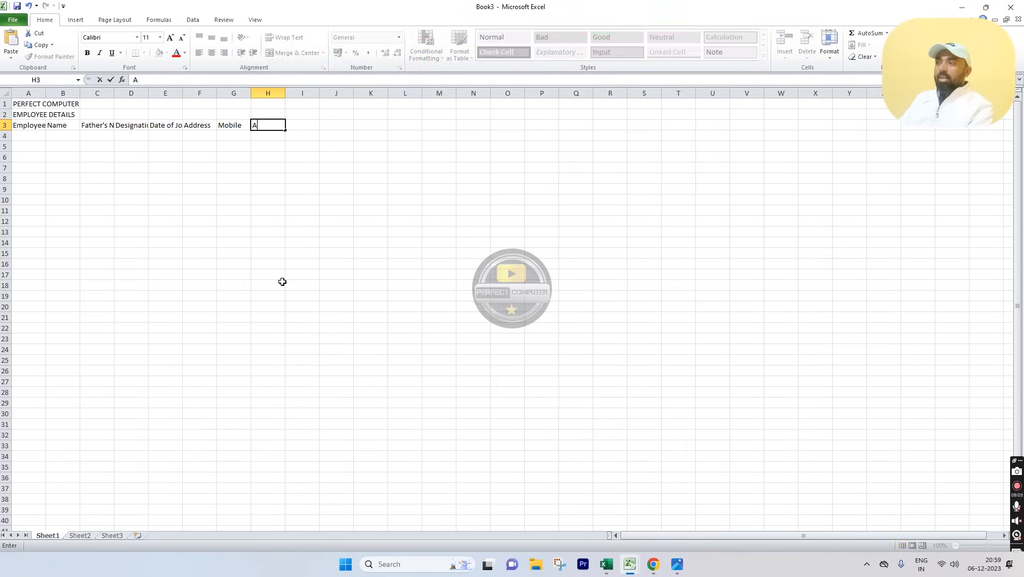
{"action": "type", "text": "adhar No."}
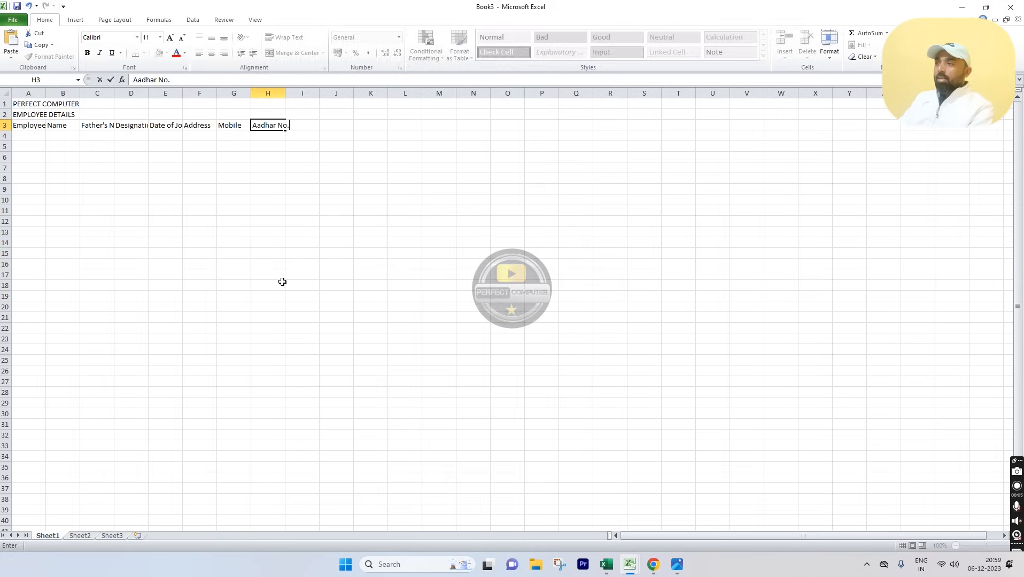
{"action": "key", "text": "Right"}
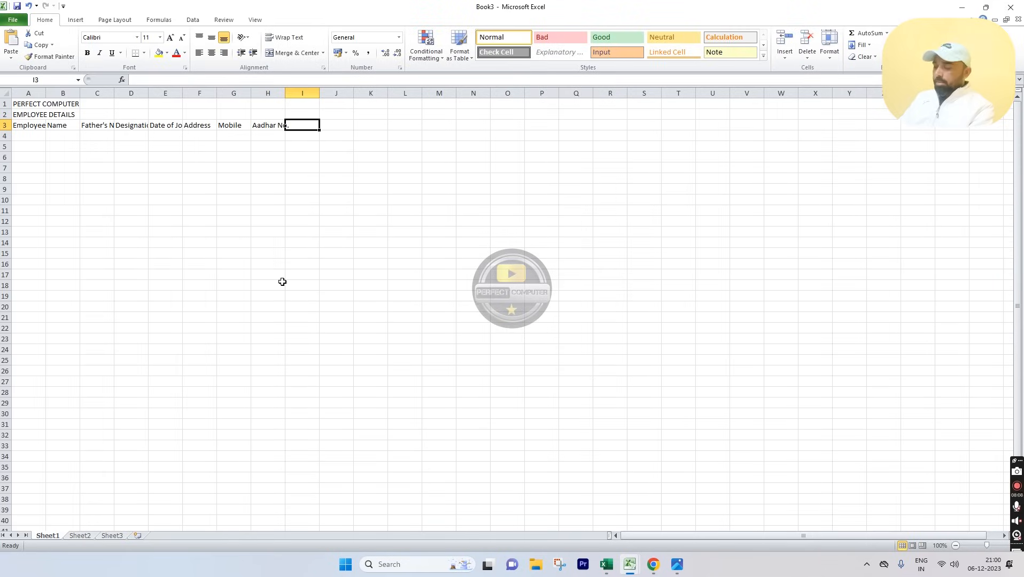
{"action": "type", "text": "PAN No."}
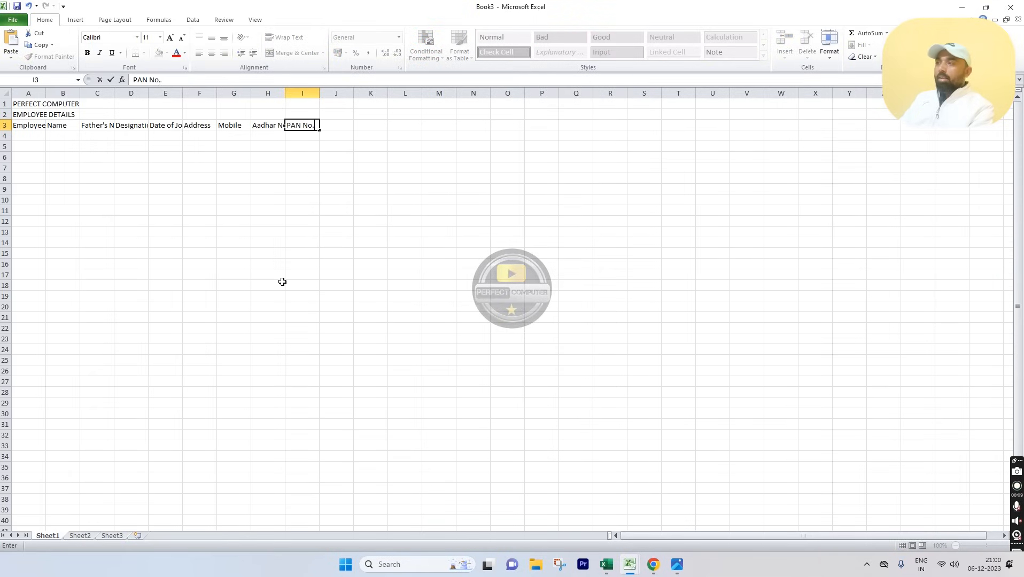
{"action": "key", "text": "Right"}
{"action": "type", "text": "Email ID"}
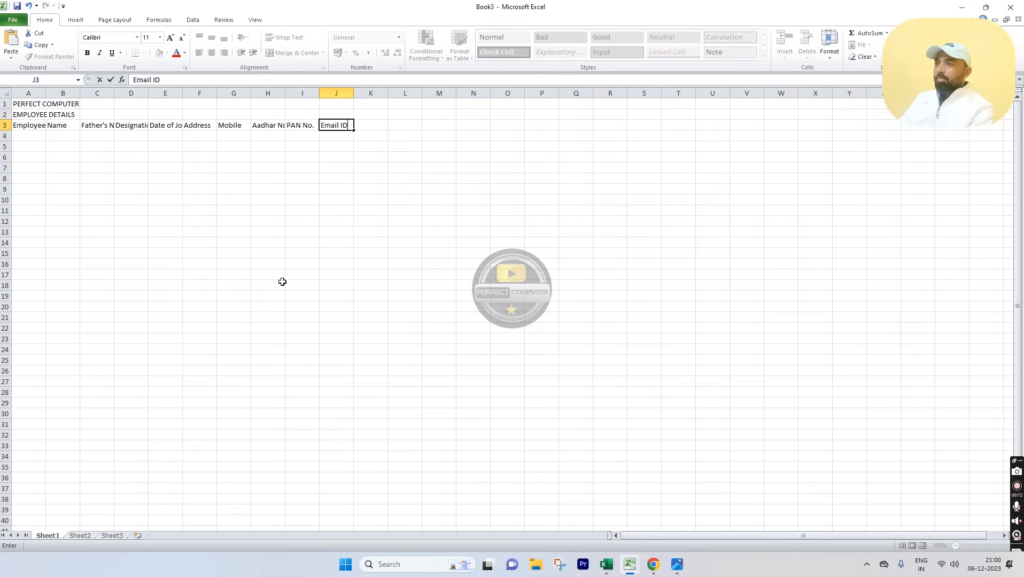
{"action": "key", "text": "Right"}
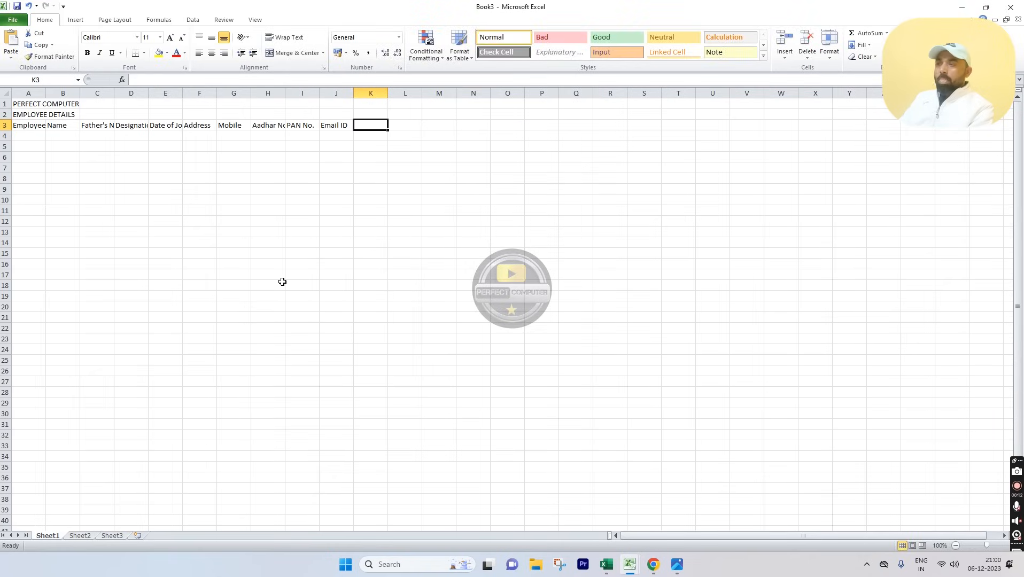
{"action": "type", "text": "Pa"}
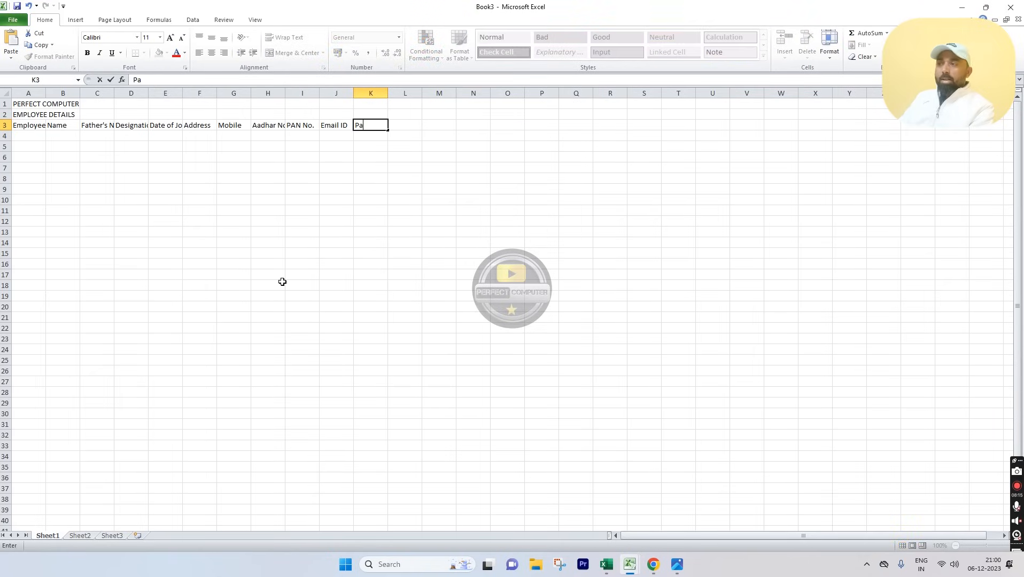
{"action": "type", "text": "ssport No."}
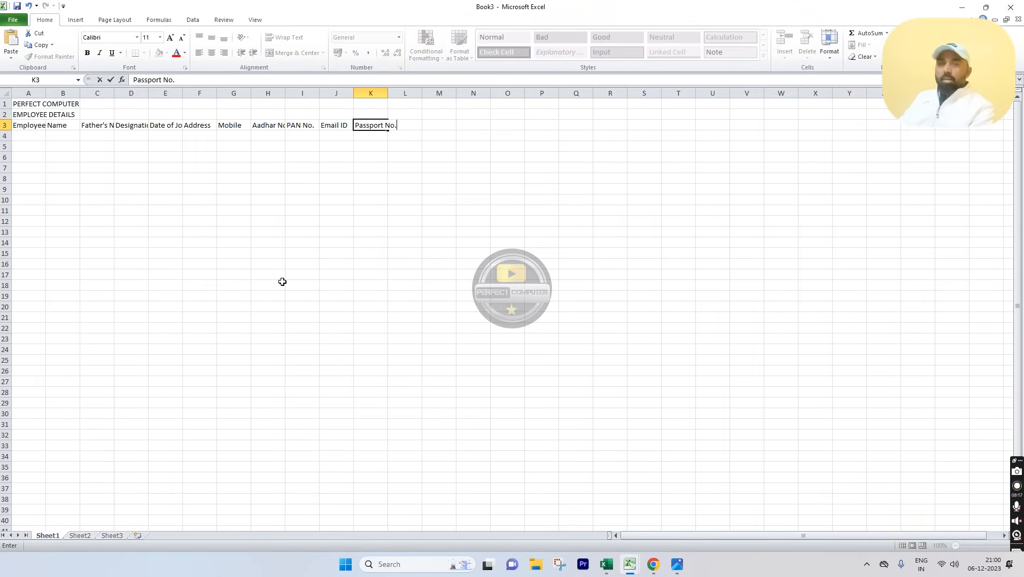
{"action": "key", "text": "Right"}
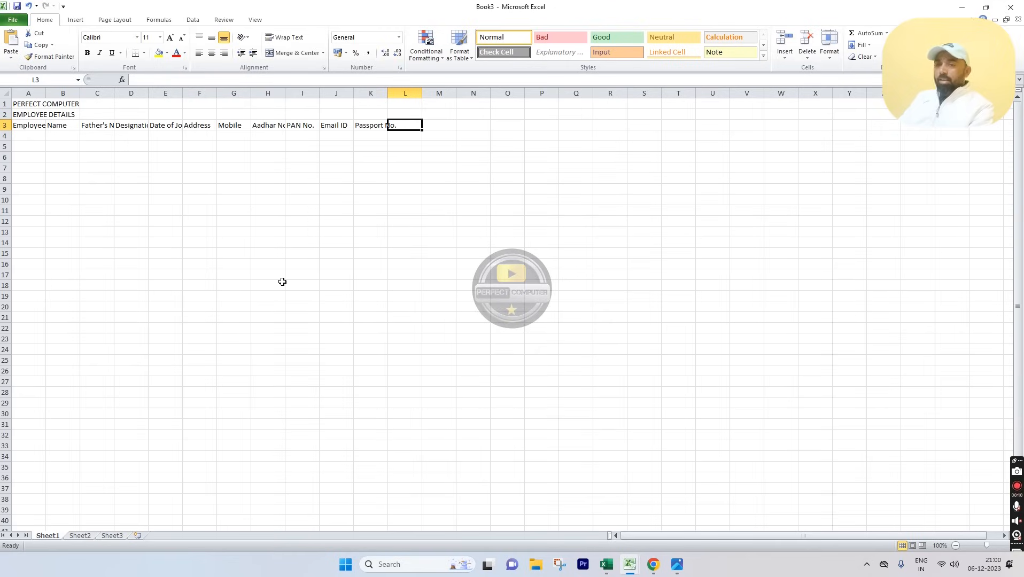
Step: Add Bank Name in L3 and A/c No. in M3, fixing the typo, then return toward A3
{"action": "type", "text": "Ban"}
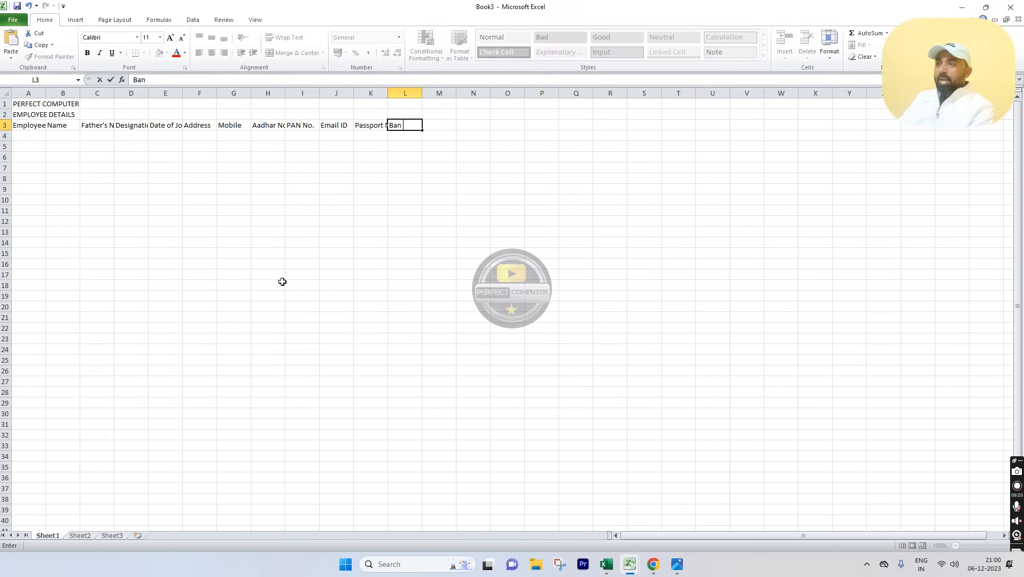
{"action": "type", "text": "k Name"}
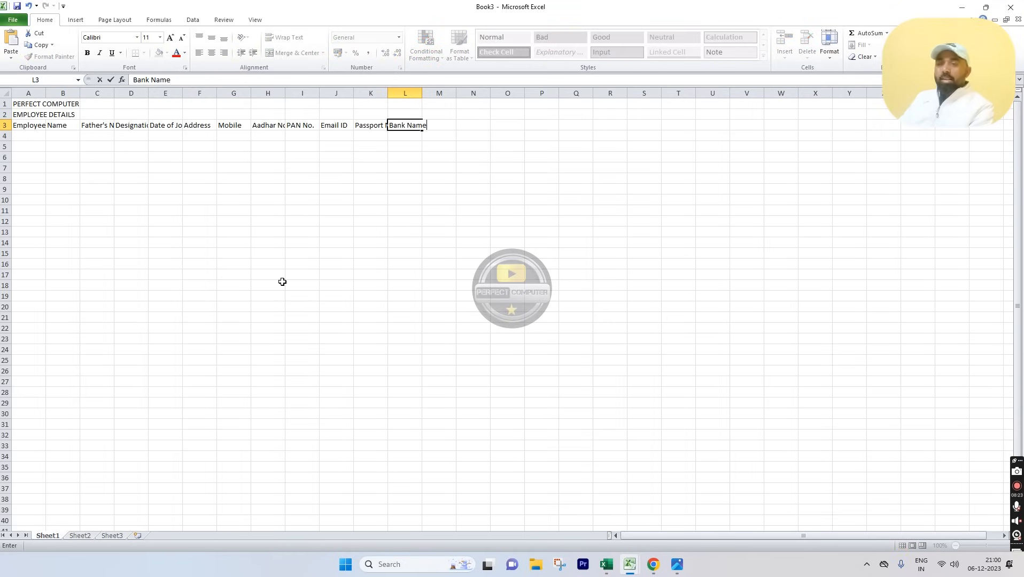
{"action": "key", "text": "Right"}
{"action": "type", "text": "A?c"}
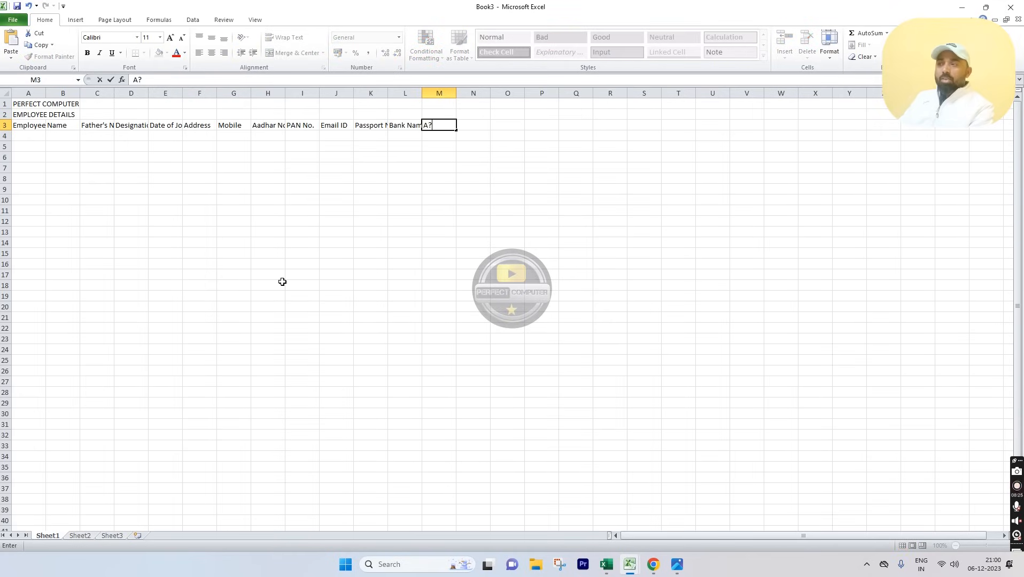
{"action": "key", "text": "BackSpace"}
{"action": "key", "text": "BackSpace"}
{"action": "type", "text": "/c"}
{"action": "key", "text": "BackSpace"}
{"action": "key", "text": "BackSpace"}
{"action": "type", "text": "/c No."}
{"action": "key", "text": "Right"}
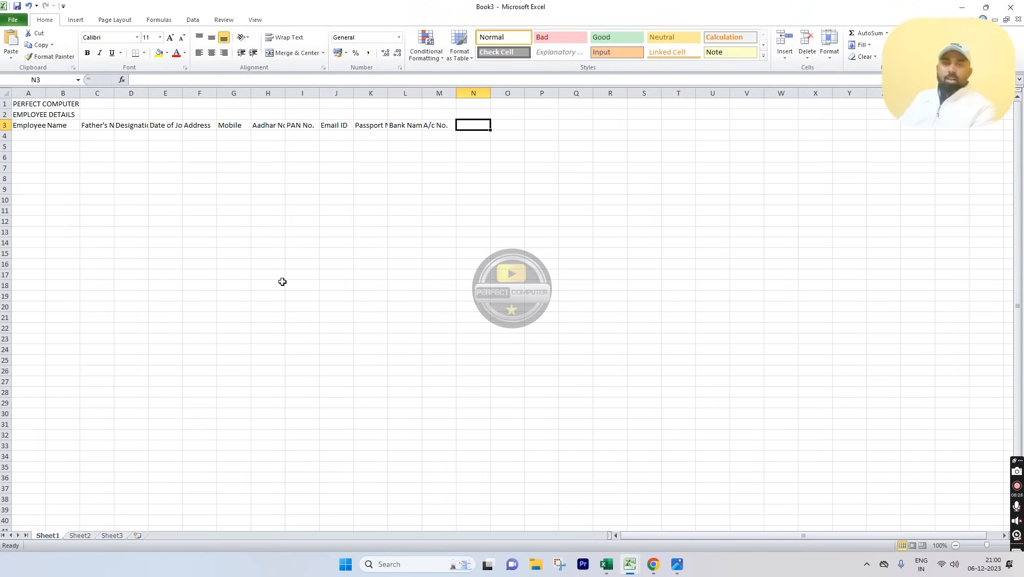
{"action": "key", "text": "Left"}
{"action": "key", "text": "Left"}
{"action": "key", "text": "Left"}
{"action": "key", "text": "Left"}
{"action": "key", "text": "Left"}
{"action": "key", "text": "Left"}
{"action": "key", "text": "Left"}
{"action": "key", "text": "Left"}
{"action": "key", "text": "Left"}
{"action": "key", "text": "Left"}
{"action": "key", "text": "Left"}
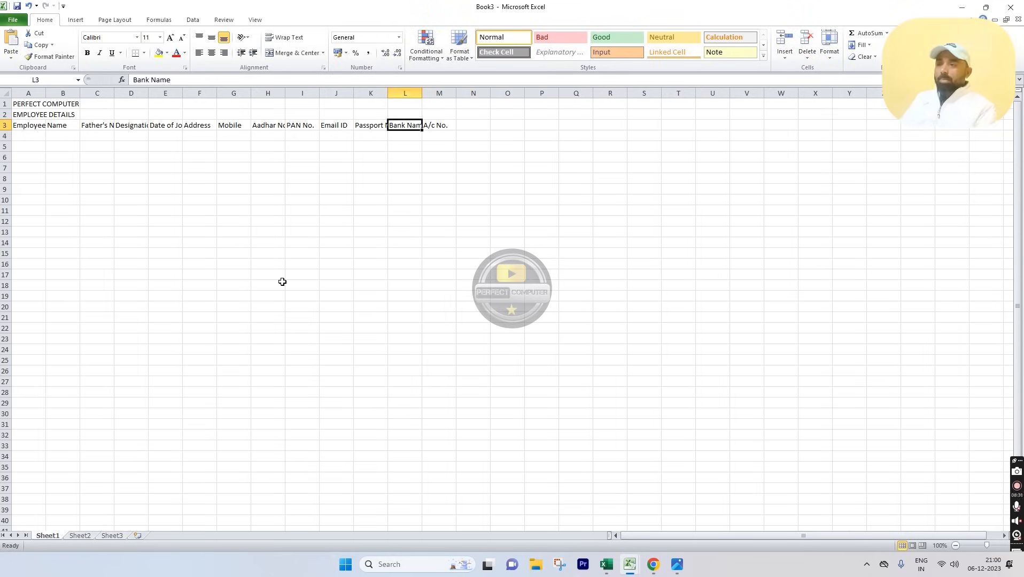
{"action": "key", "text": "Left"}
{"action": "key", "text": "Left"}
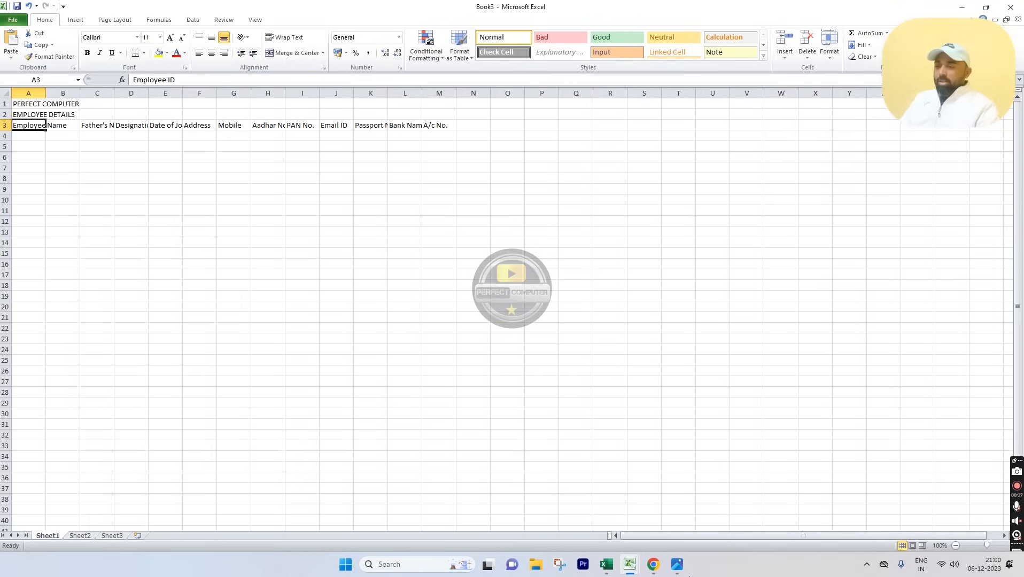
Step: View the employee sheet reference image in Photos, then return to Excel
{"action": "left_click", "coordinate": [677, 565]}
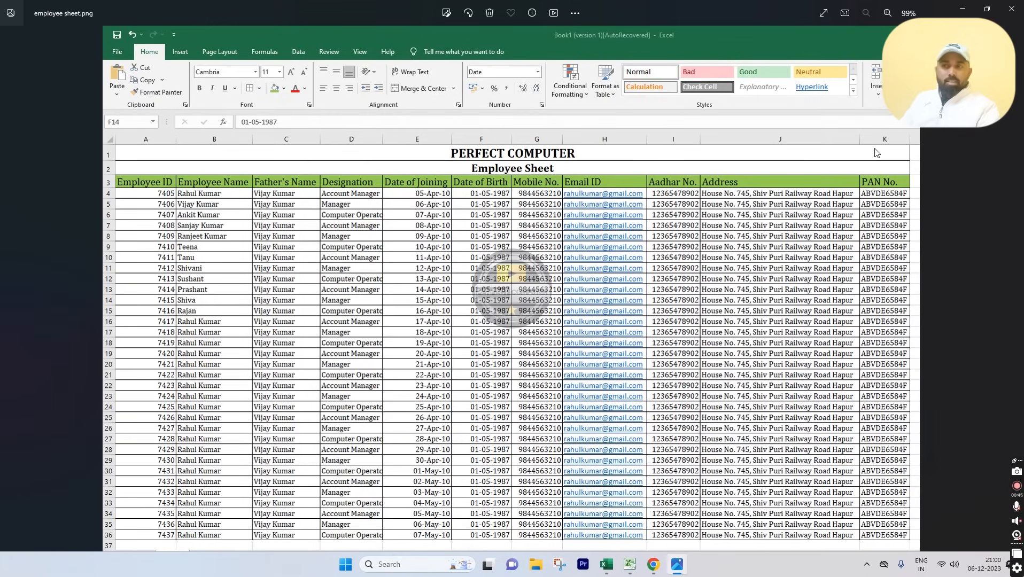
{"action": "left_click", "coordinate": [629, 561]}
Step: Close the Book2 workbook without saving, leaving Book3 on screen
{"action": "left_click", "coordinate": [654, 512]}
{"action": "mouse_move", "coordinate": [623, 554]}
{"action": "mouse_move", "coordinate": [617, 477]}
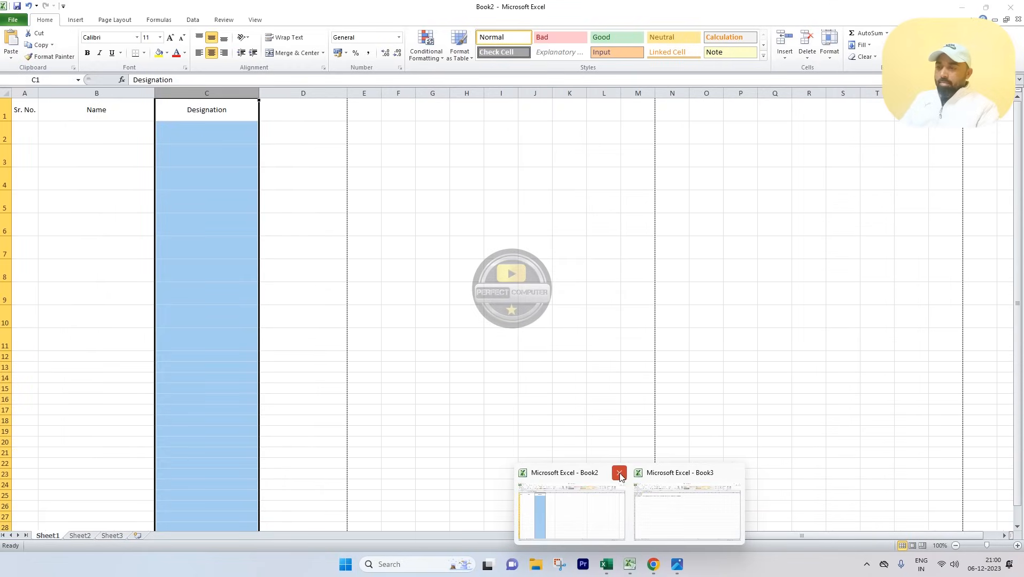
{"action": "left_click", "coordinate": [619, 473]}
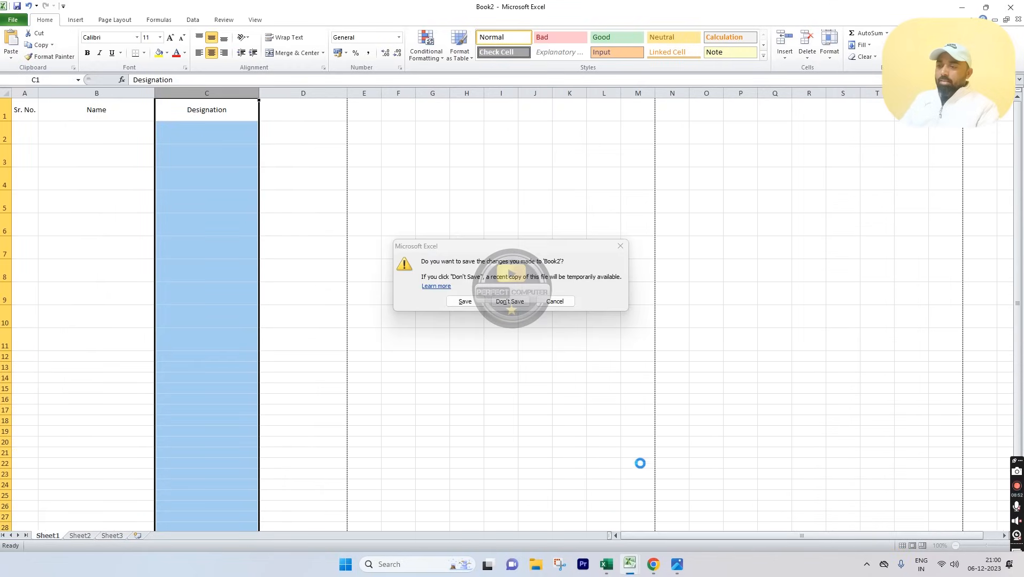
{"action": "left_click", "coordinate": [502, 301]}
Step: Select the PERFECT COMPUTER title across row 1 of Book3
{"action": "left_click", "coordinate": [176, 210]}
{"action": "left_click", "coordinate": [22, 125]}
{"action": "left_click_drag", "start_coordinate": [20, 104], "coordinate": [441, 102]}
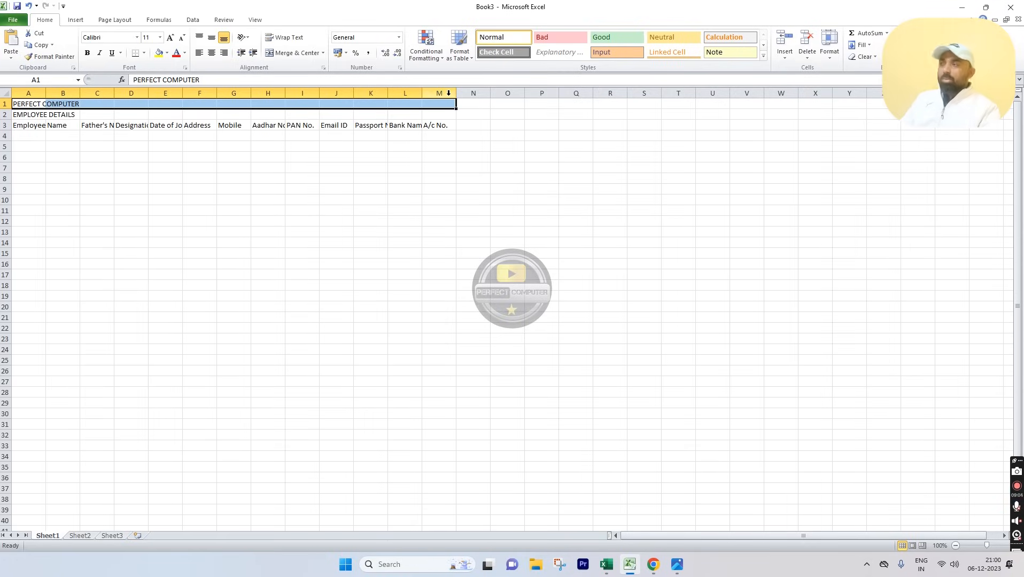
Step: Merge and centre PERFECT COMPUTER across A1:M1
{"action": "left_click", "coordinate": [374, 179]}
{"action": "left_click", "coordinate": [24, 104]}
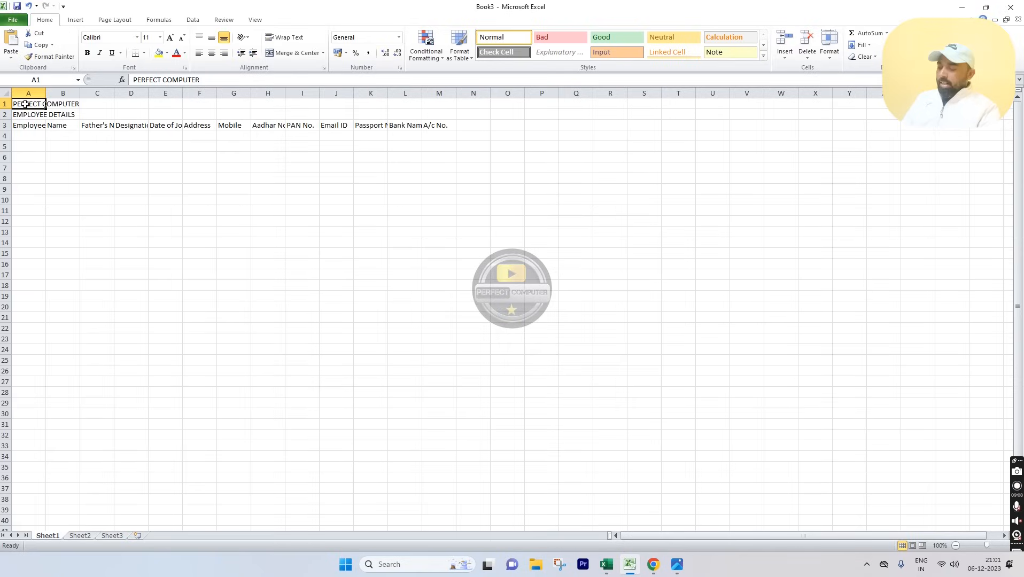
{"action": "key", "text": "shift+Right"}
{"action": "key", "text": "shift+Right"}
{"action": "key", "text": "shift+Right"}
{"action": "key", "text": "shift+Right"}
{"action": "key", "text": "shift+Right"}
{"action": "key", "text": "shift+Right"}
{"action": "key", "text": "shift+Right"}
{"action": "key", "text": "shift+Right"}
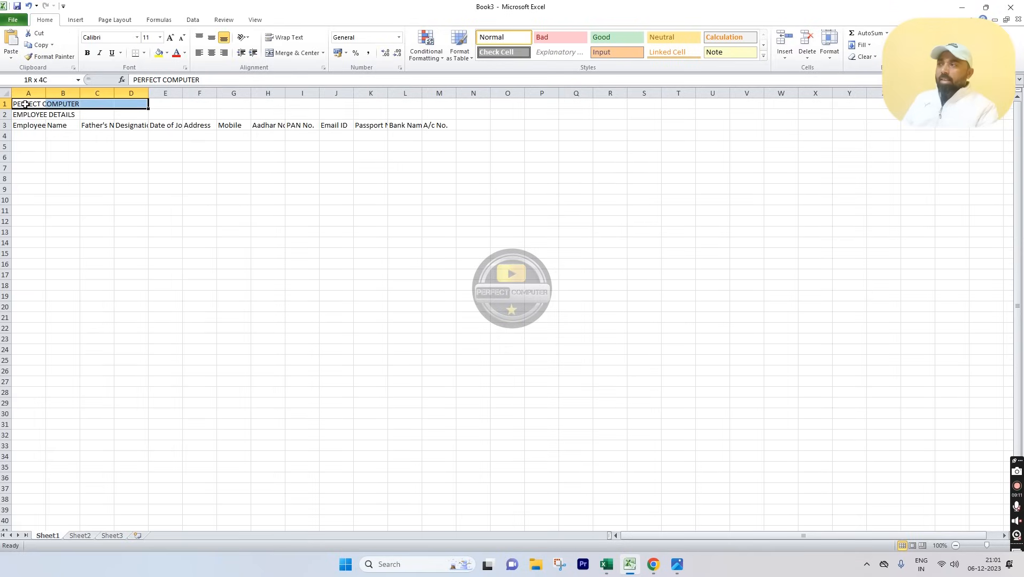
{"action": "key", "text": "shift+Right"}
{"action": "key", "text": "shift+Right"}
{"action": "key", "text": "shift+Right"}
{"action": "key", "text": "shift+Right"}
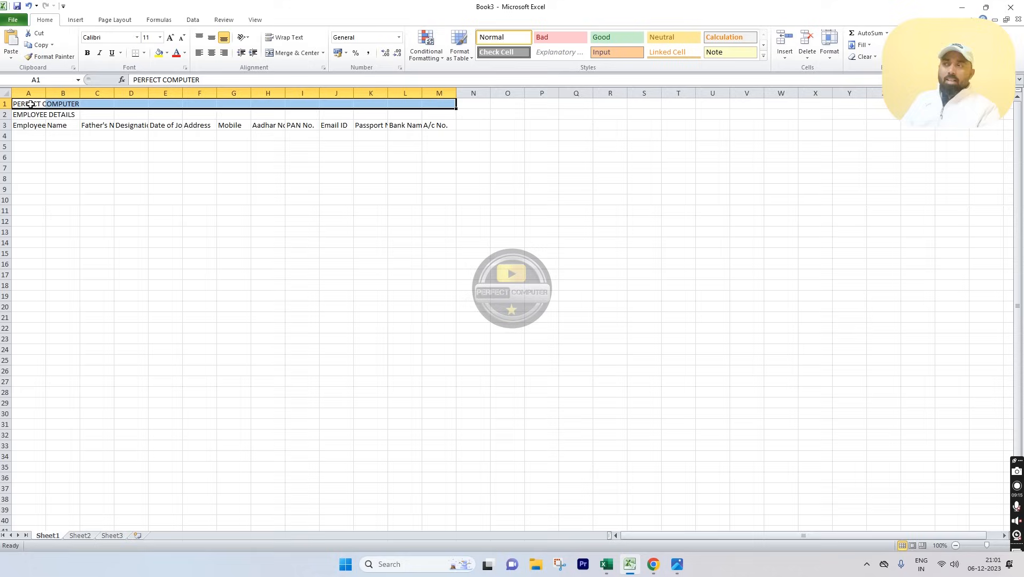
{"action": "left_click", "coordinate": [295, 54]}
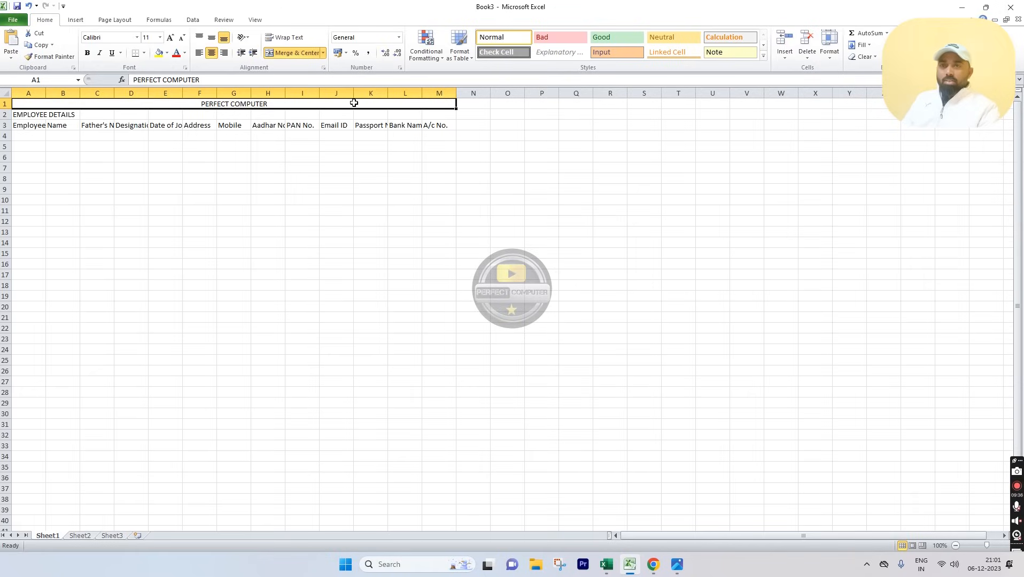
Step: Merge and centre EMPLOYEE DETAILS across A2:M2, then undo the merge
{"action": "left_click", "coordinate": [248, 191]}
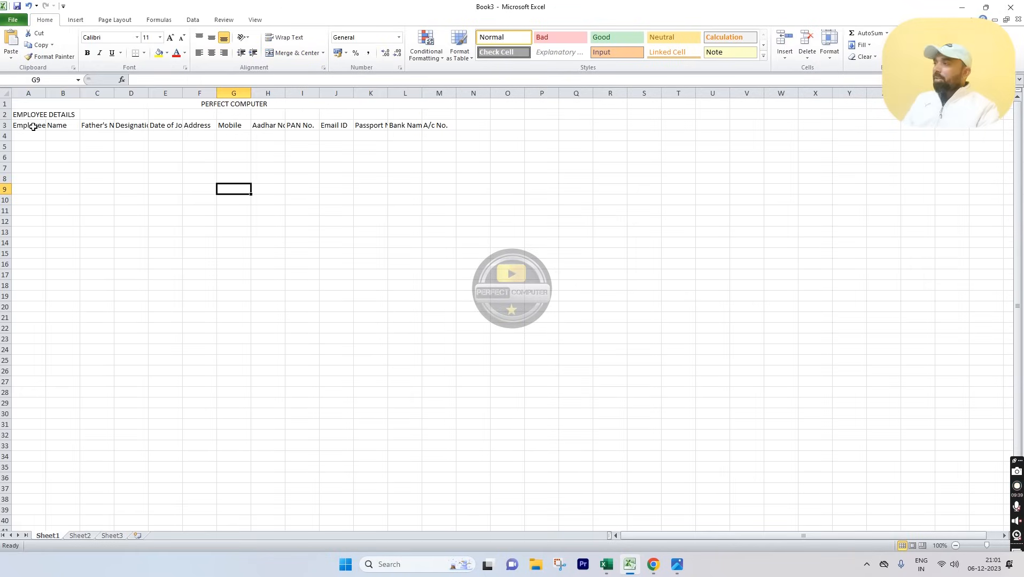
{"action": "left_click_drag", "start_coordinate": [27, 116], "coordinate": [438, 116]}
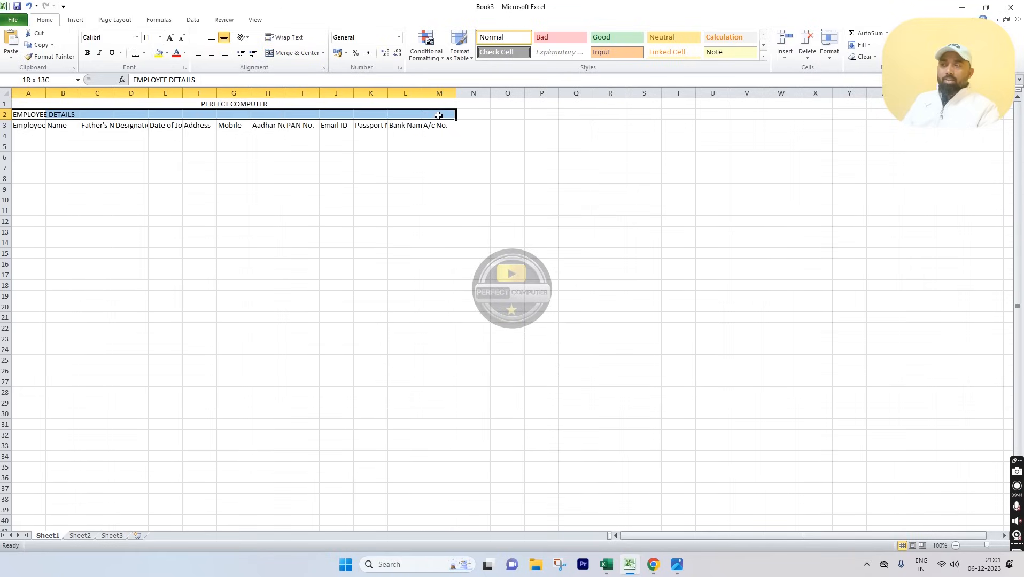
{"action": "left_click", "coordinate": [296, 53]}
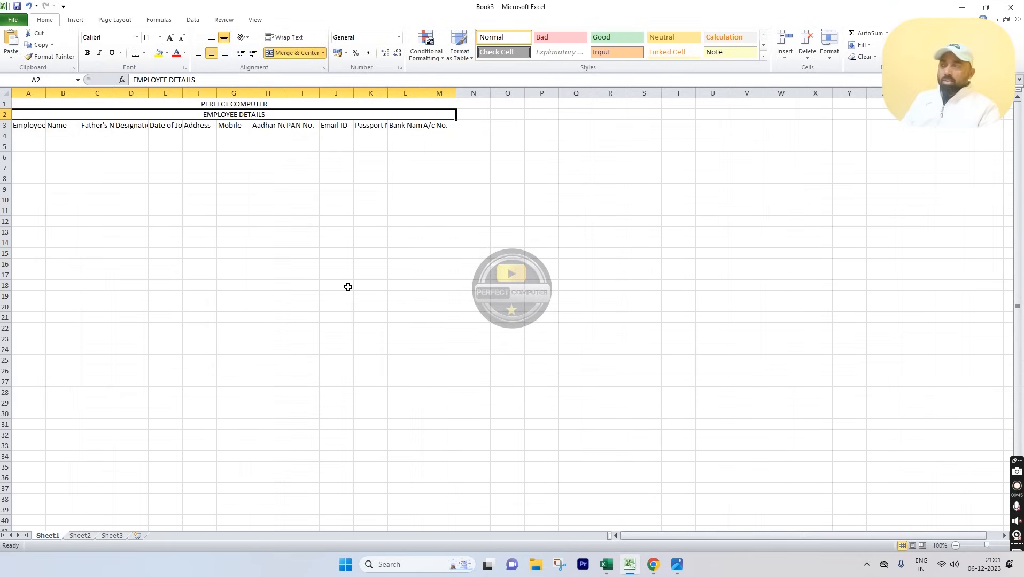
{"action": "key", "text": "ctrl+z"}
{"action": "key", "text": "ctrl+z"}
Step: Redo the merges: PERFECT COMPUTER across A1:M1 and EMPLOYEE DETAILS across A2:M2
{"action": "left_click", "coordinate": [272, 273]}
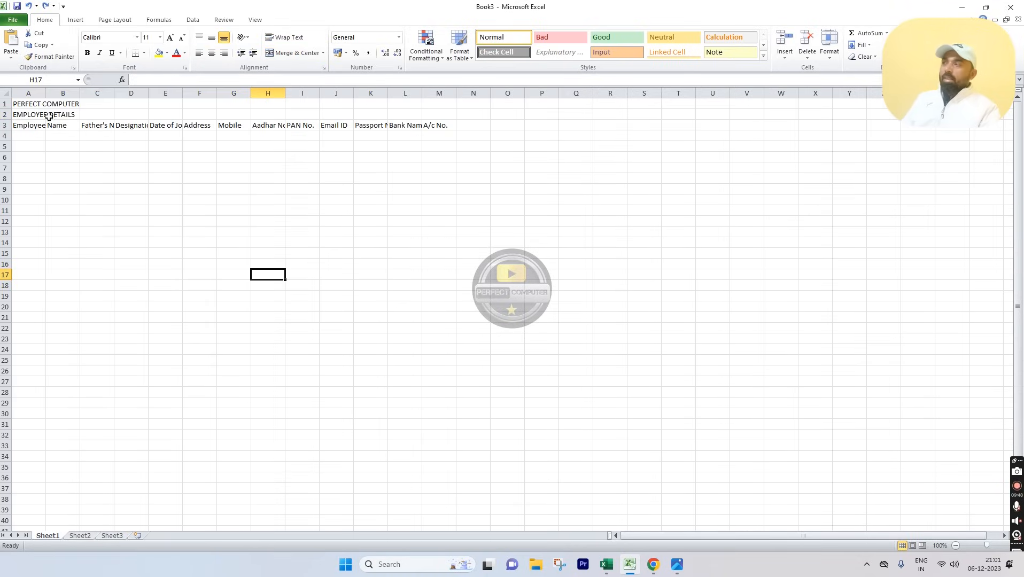
{"action": "left_click_drag", "start_coordinate": [18, 105], "coordinate": [434, 103]}
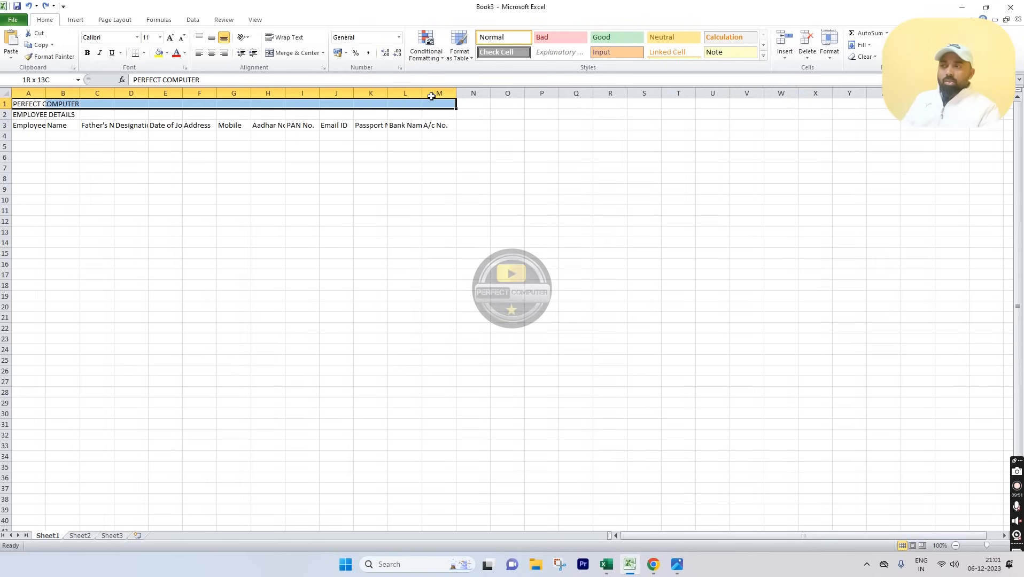
{"action": "left_click", "coordinate": [301, 53]}
{"action": "left_click_drag", "start_coordinate": [30, 115], "coordinate": [442, 116]}
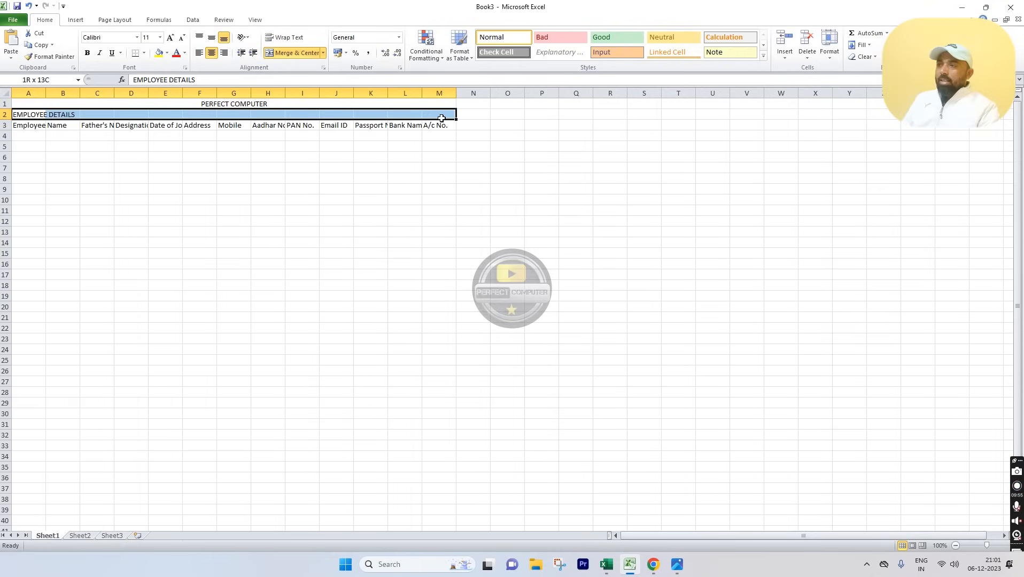
{"action": "left_click", "coordinate": [287, 56]}
Step: Click through various cells of the sheet below the merged titles
{"action": "left_click", "coordinate": [315, 221]}
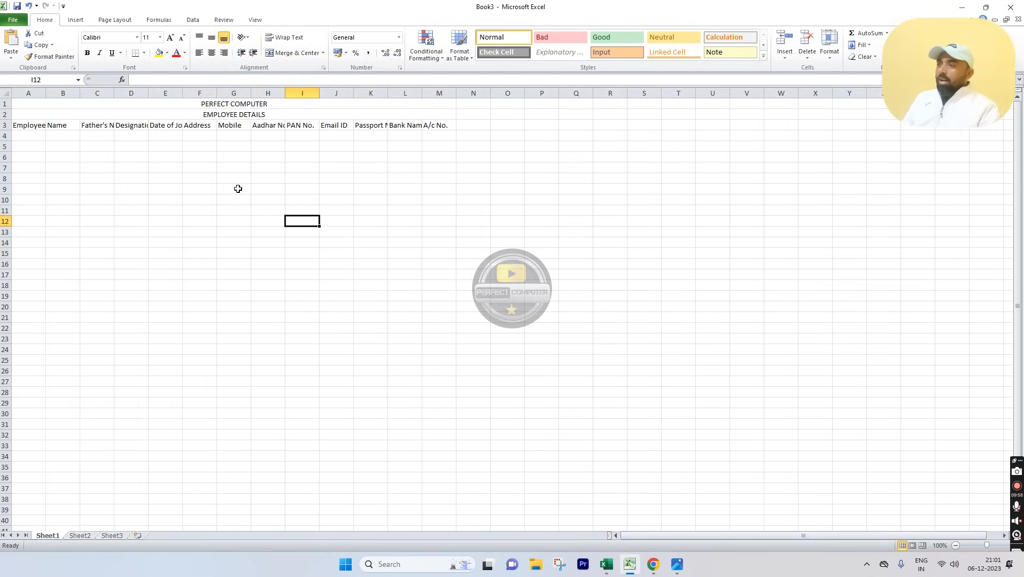
{"action": "left_click", "coordinate": [134, 163]}
{"action": "left_click", "coordinate": [140, 241]}
{"action": "left_click", "coordinate": [270, 263]}
{"action": "left_click", "coordinate": [300, 211]}
{"action": "left_click", "coordinate": [346, 167]}
{"action": "left_click", "coordinate": [402, 253]}
{"action": "left_click", "coordinate": [364, 328]}
{"action": "left_click", "coordinate": [210, 296]}
{"action": "left_click", "coordinate": [212, 264]}
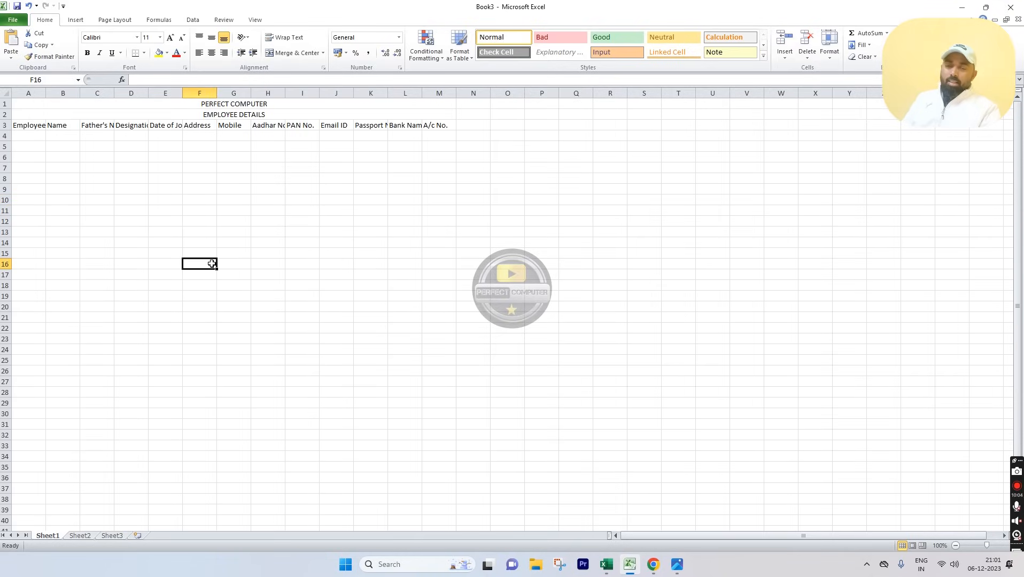
{"action": "left_click", "coordinate": [13, 22]}
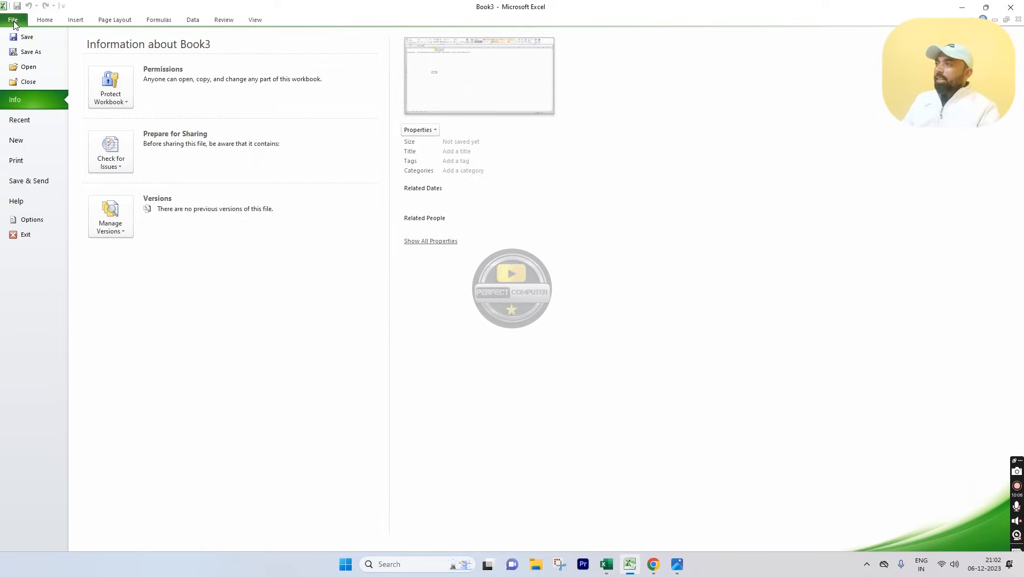
{"action": "left_click", "coordinate": [31, 161]}
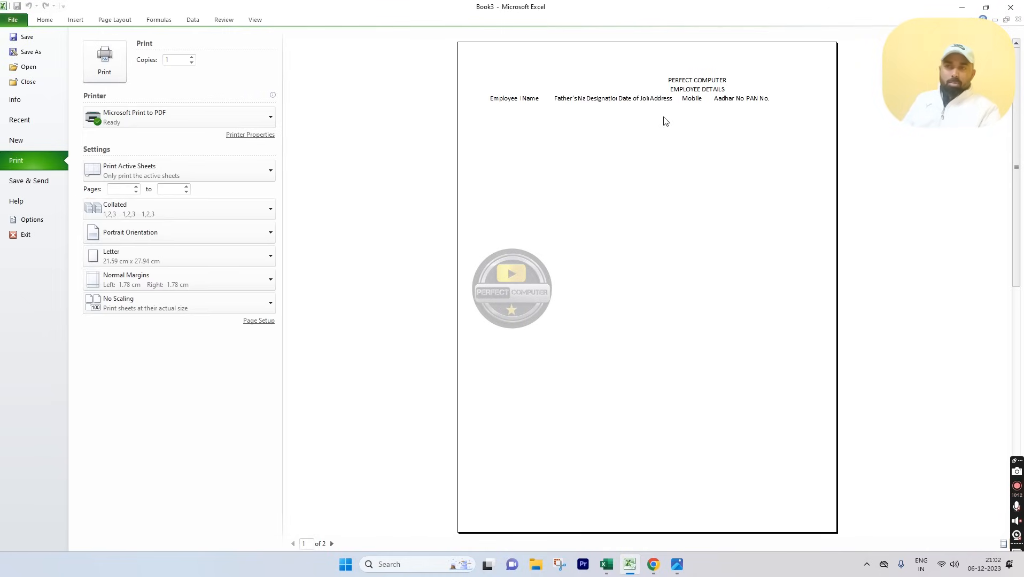
{"action": "left_click", "coordinate": [45, 20]}
{"action": "left_click_drag", "start_coordinate": [267, 105], "coordinate": [265, 456]}
Step: Apply All Borders to the range A1:M32, from the merged title down to row 32
{"action": "left_click", "coordinate": [145, 53]}
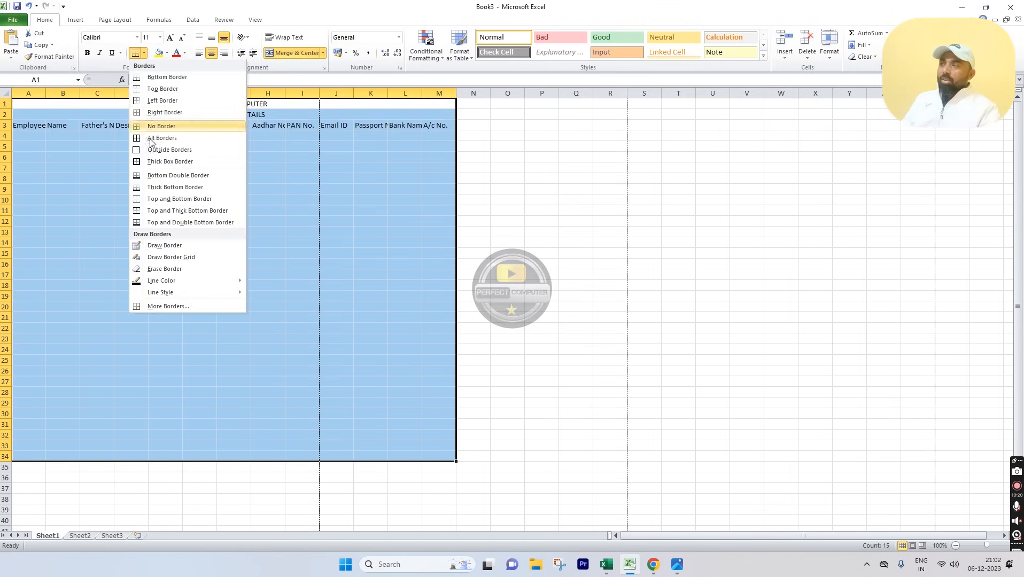
{"action": "left_click", "coordinate": [158, 141]}
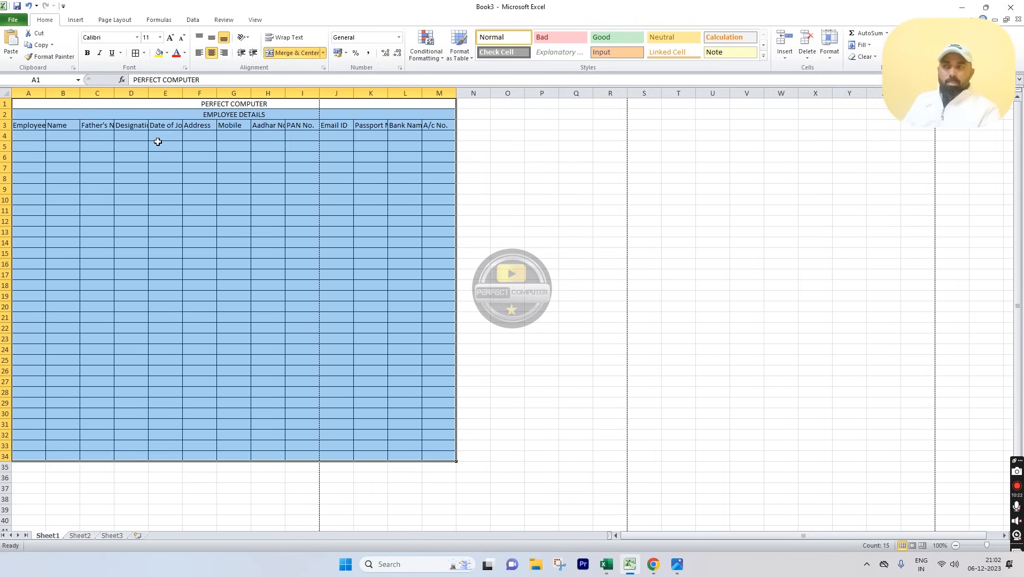
{"action": "key", "text": "ctrl+z"}
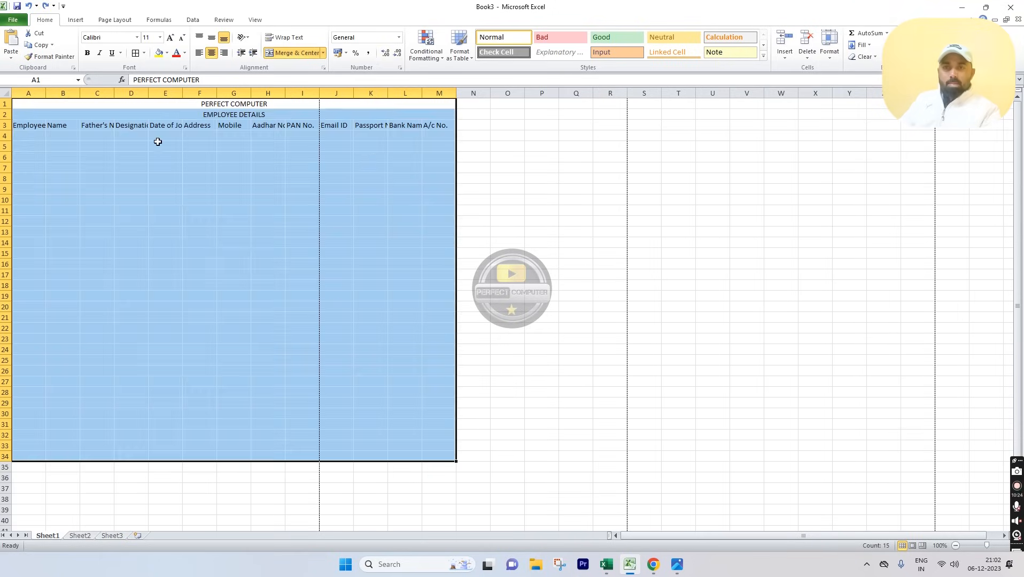
{"action": "left_click", "coordinate": [413, 178]}
{"action": "left_click", "coordinate": [382, 108]}
{"action": "left_click_drag", "start_coordinate": [383, 109], "coordinate": [352, 433]}
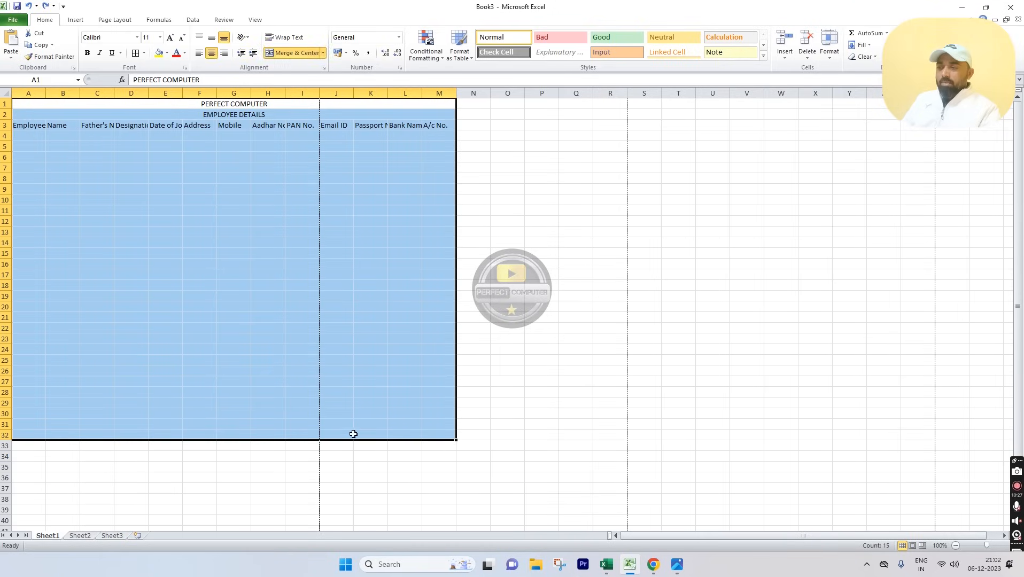
{"action": "left_click", "coordinate": [137, 53]}
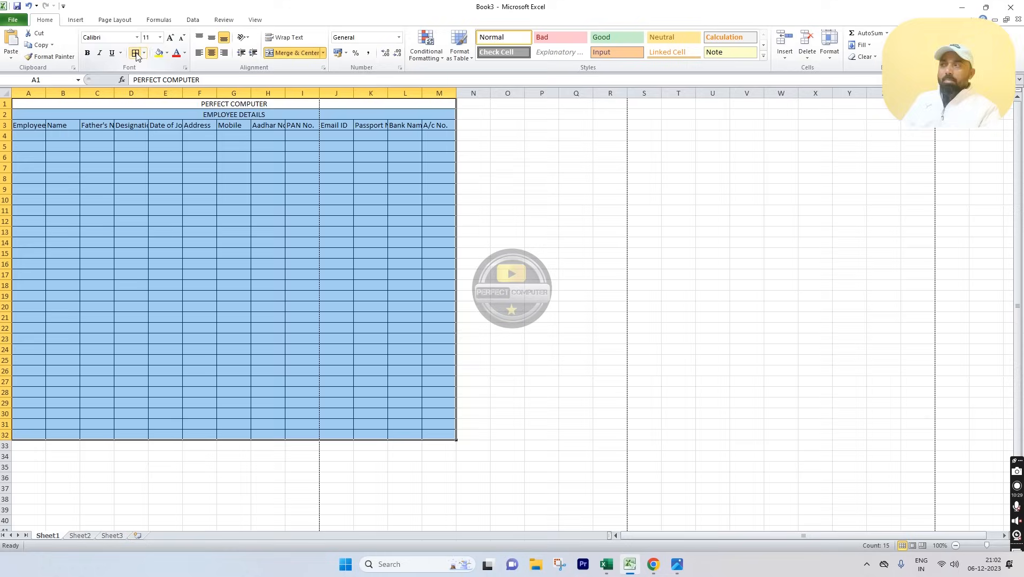
{"action": "left_click", "coordinate": [245, 208]}
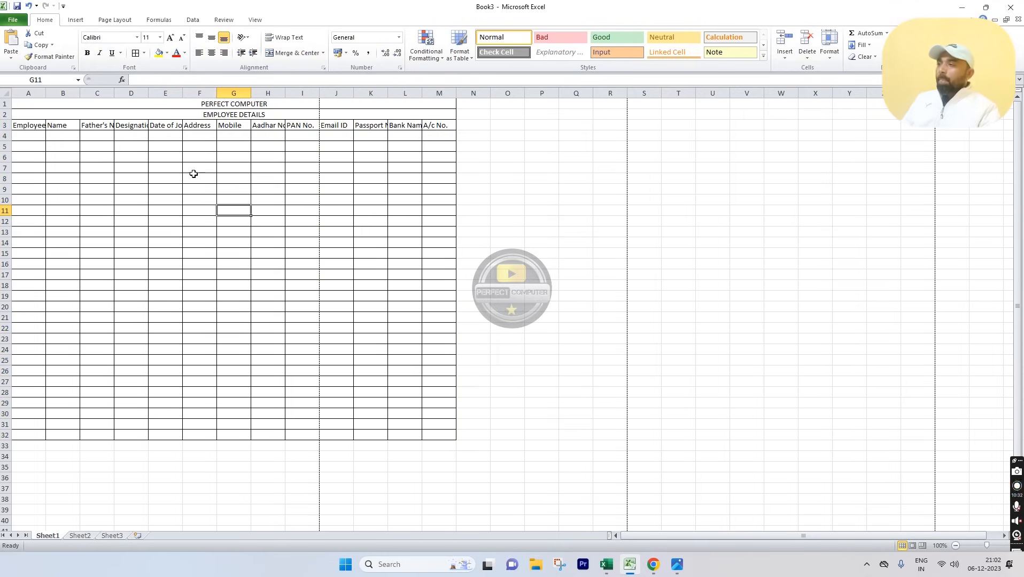
{"action": "left_click_drag", "start_coordinate": [206, 104], "coordinate": [190, 284]}
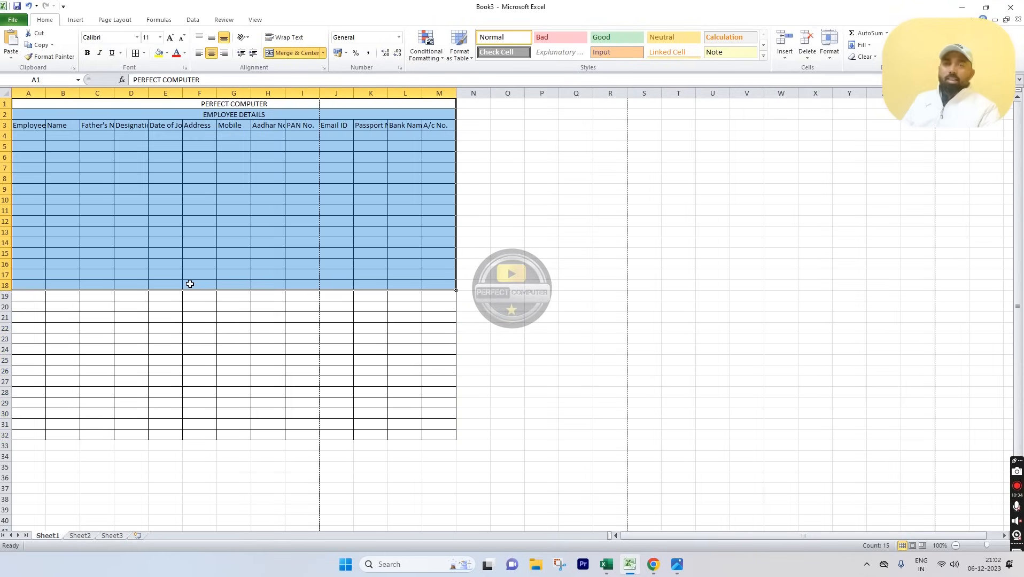
{"action": "key", "text": "ctrl+a"}
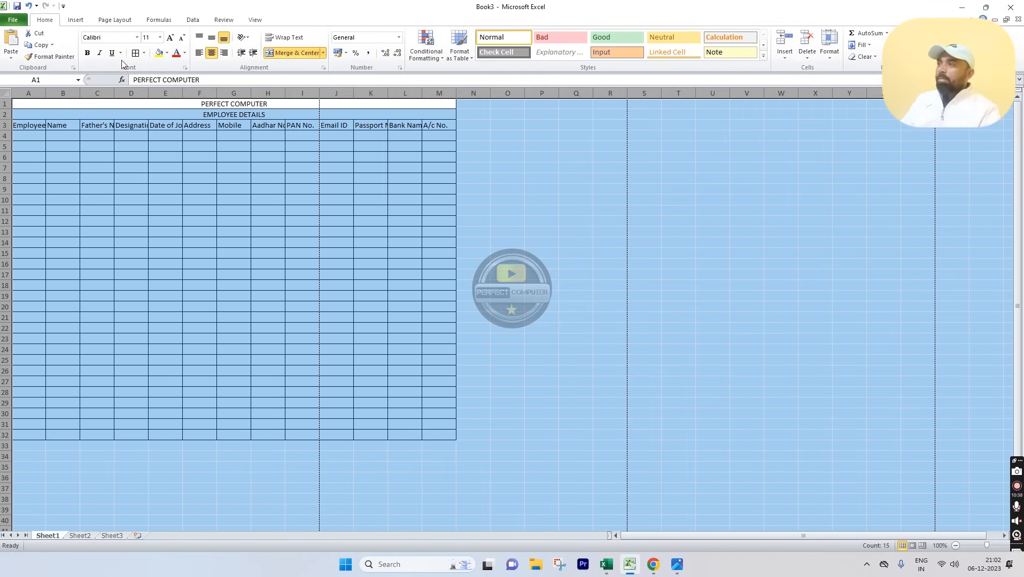
Step: Change the font of the entire sheet to Cambria
{"action": "left_click", "coordinate": [119, 38]}
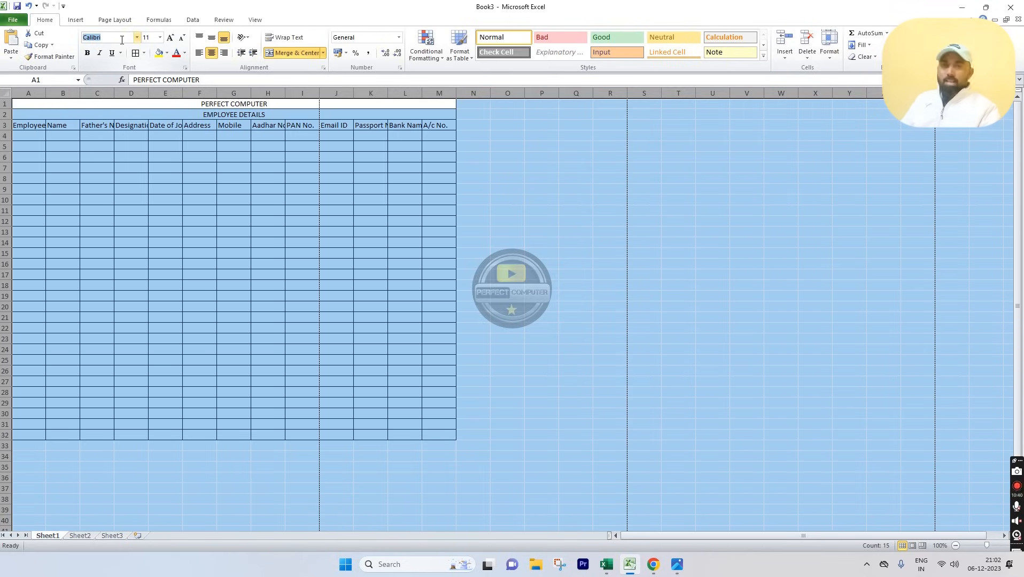
{"action": "type", "text": "C"}
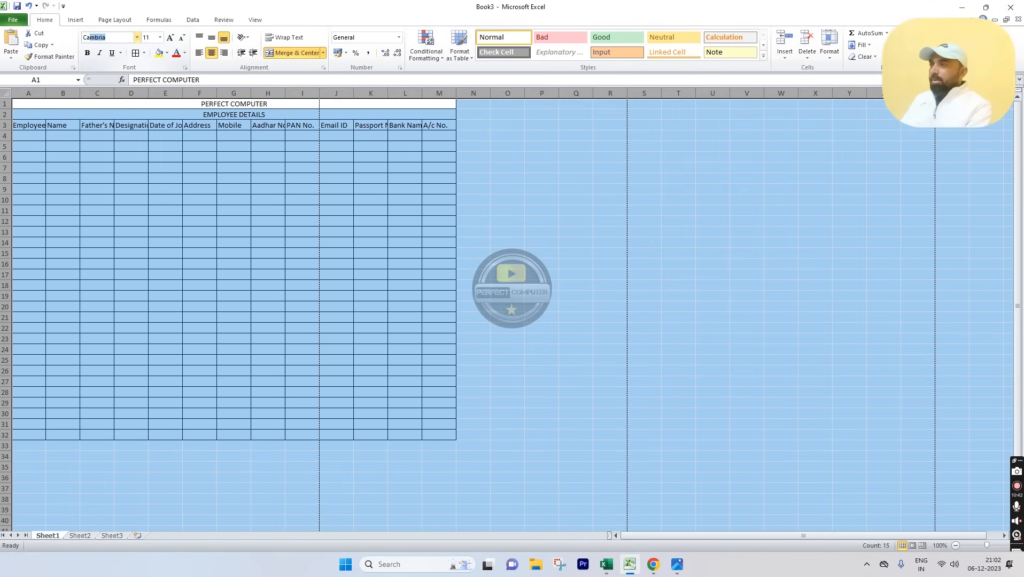
{"action": "key", "text": "Return"}
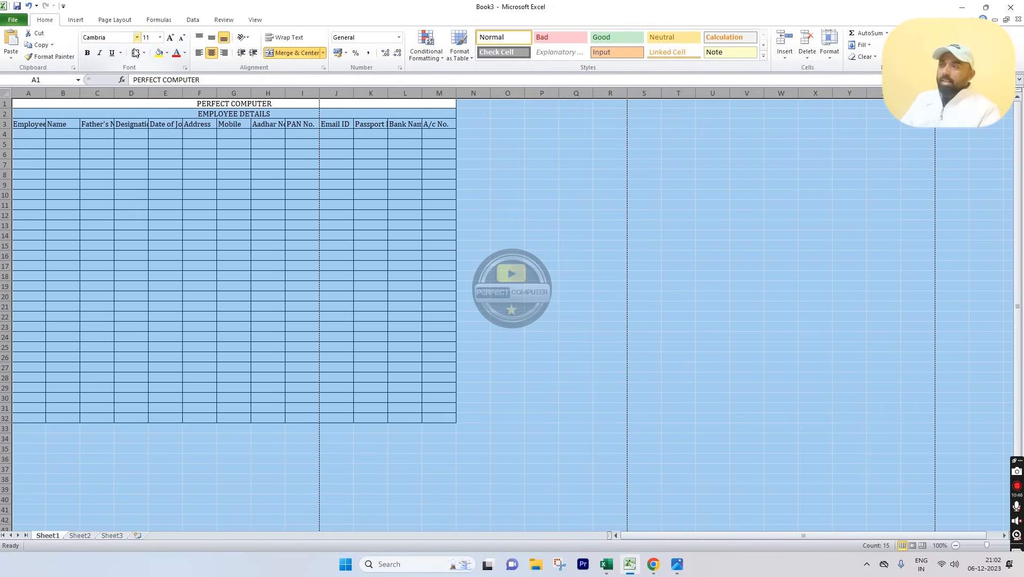
{"action": "left_click", "coordinate": [245, 185]}
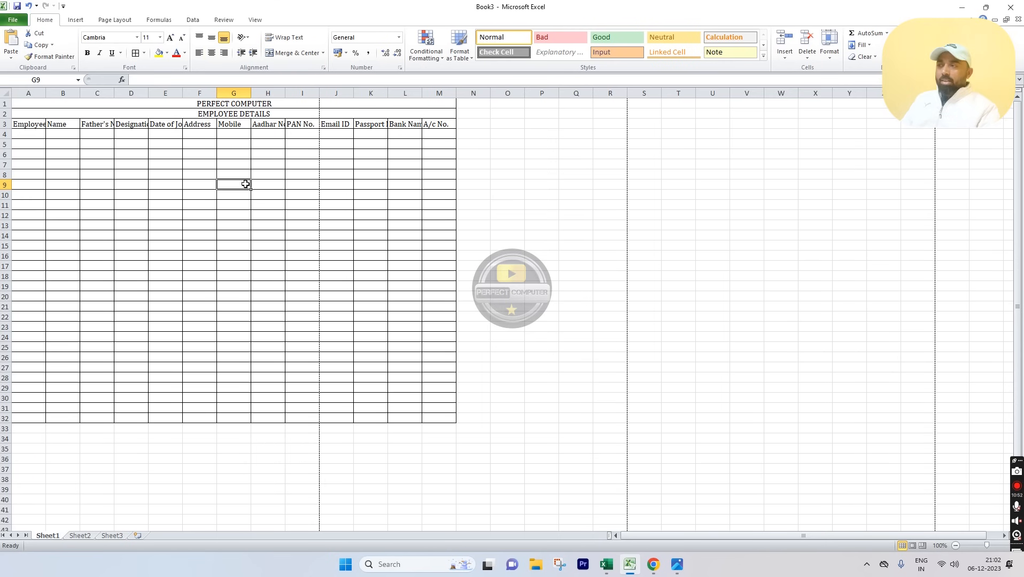
Step: Compare with the reference image in Photos, then reselect the PERFECT COMPUTER title in Book3
{"action": "left_click", "coordinate": [676, 565]}
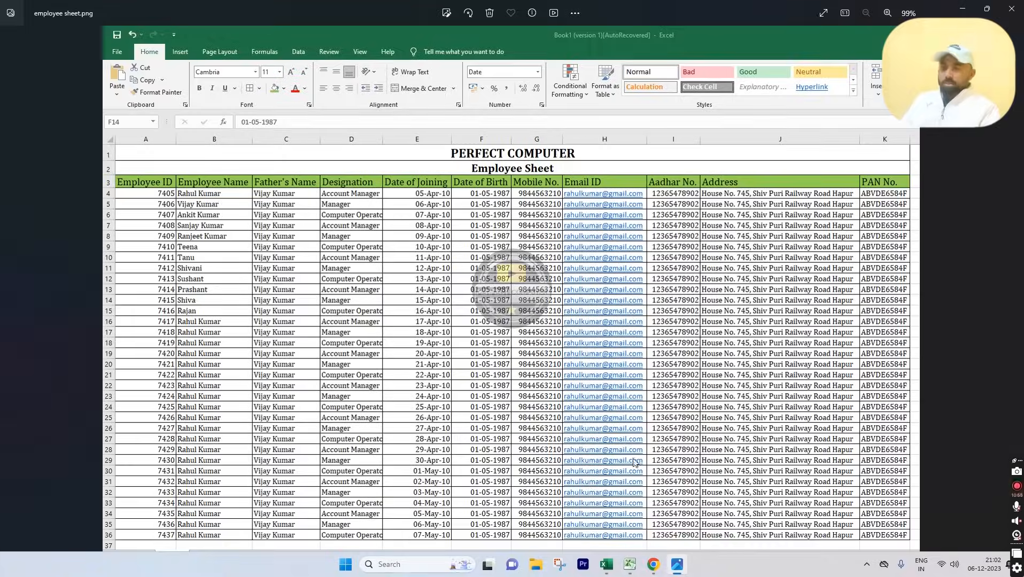
{"action": "left_click", "coordinate": [629, 564]}
{"action": "left_click", "coordinate": [277, 107]}
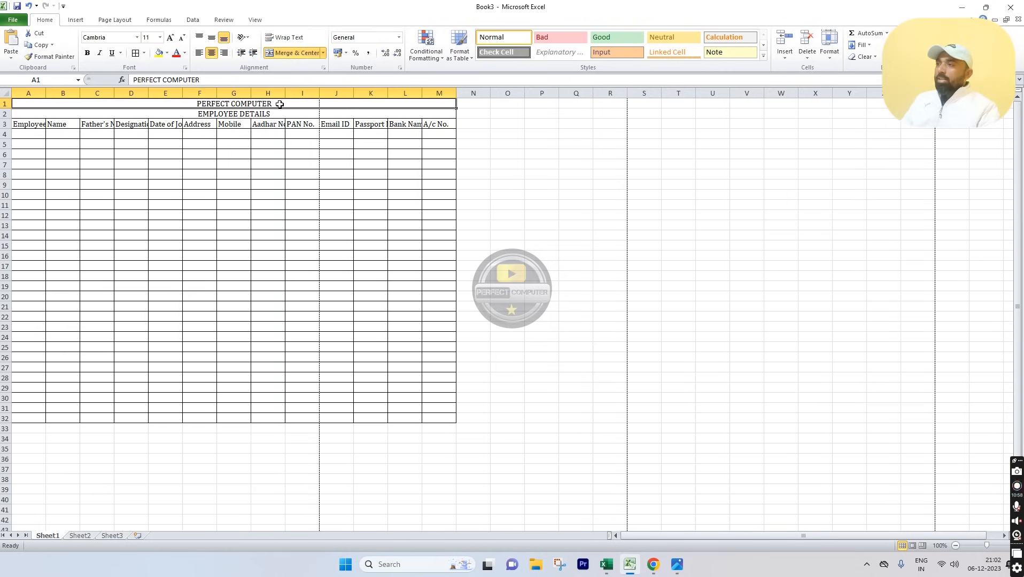
Step: Bold the PERFECT COMPUTER title and set the whole sheet's font size to 14
{"action": "left_click", "coordinate": [88, 53]}
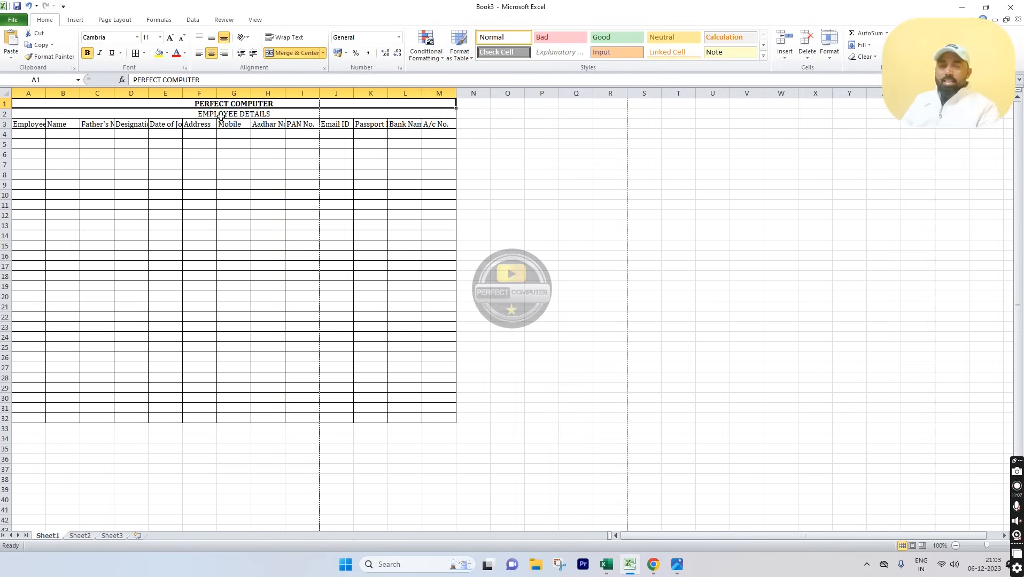
{"action": "left_click", "coordinate": [196, 120], "text": "shift"}
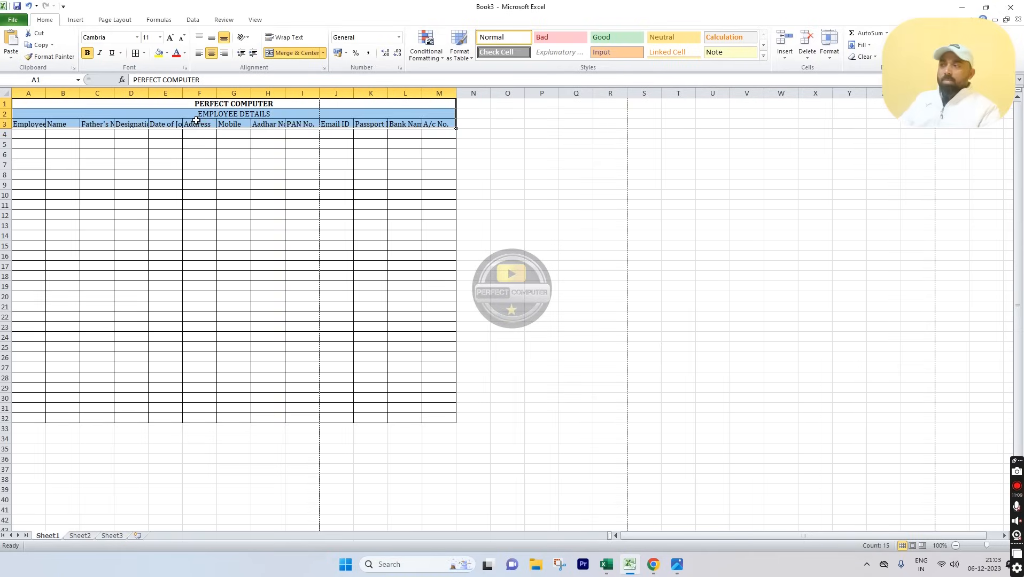
{"action": "key", "text": "ctrl+a"}
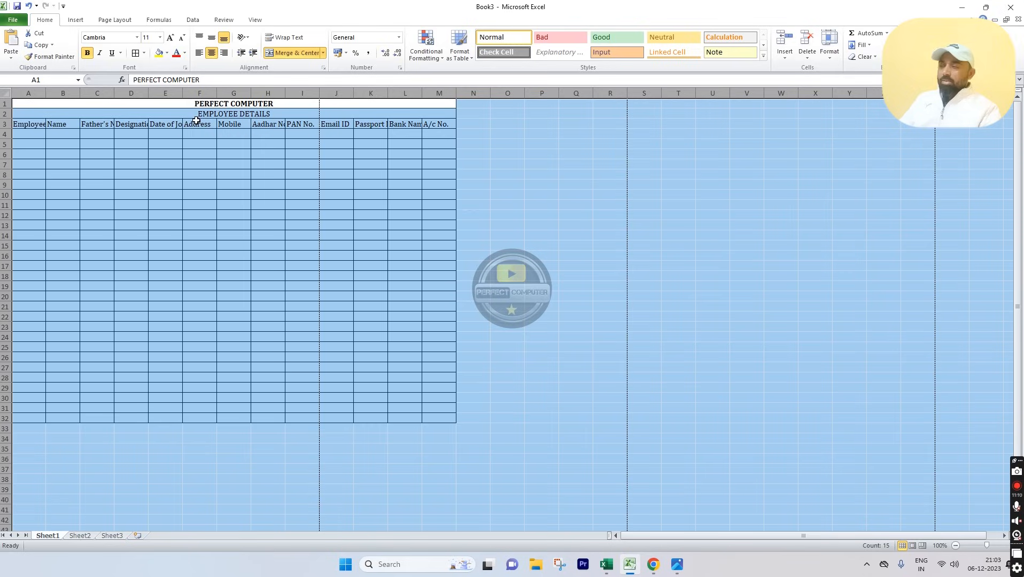
{"action": "left_click", "coordinate": [149, 37]}
{"action": "type", "text": "14"}
{"action": "key", "text": "Return"}
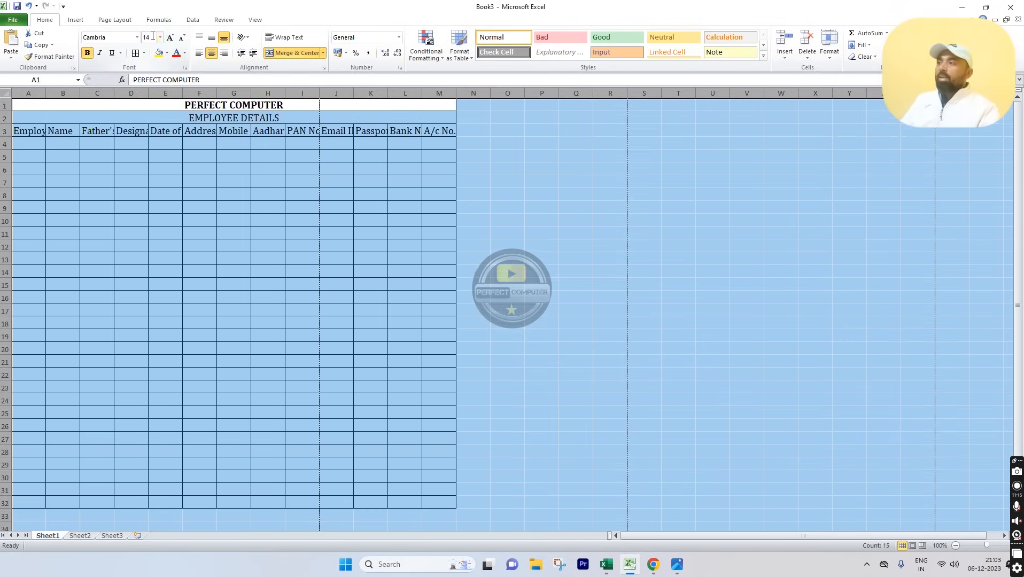
{"action": "left_click", "coordinate": [241, 236]}
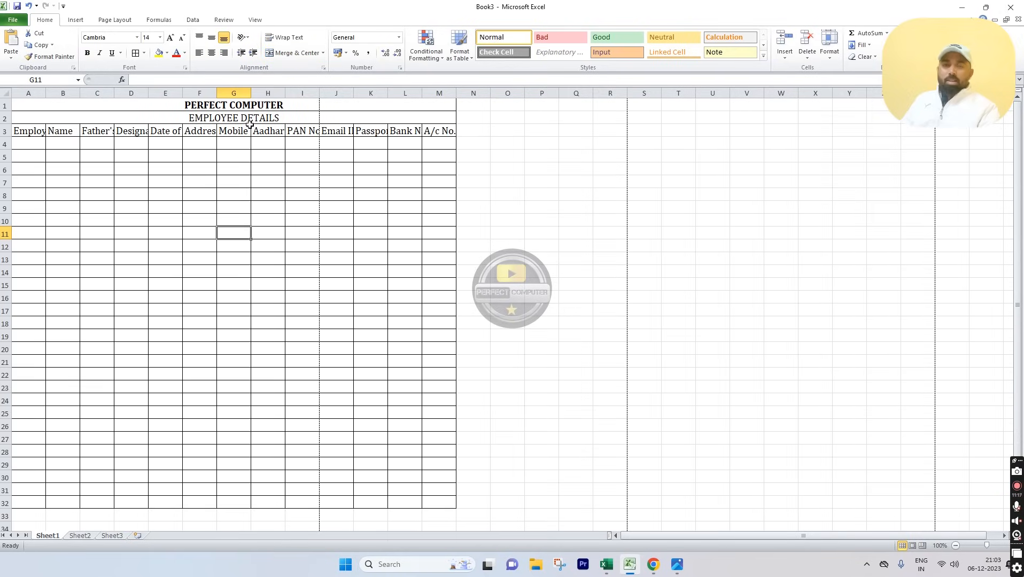
Step: Grow the PERFECT COMPUTER title to 18 points and make EMPLOYEE DETAILS bold
{"action": "left_click", "coordinate": [256, 104]}
{"action": "left_click", "coordinate": [171, 38]}
{"action": "left_click", "coordinate": [171, 38]}
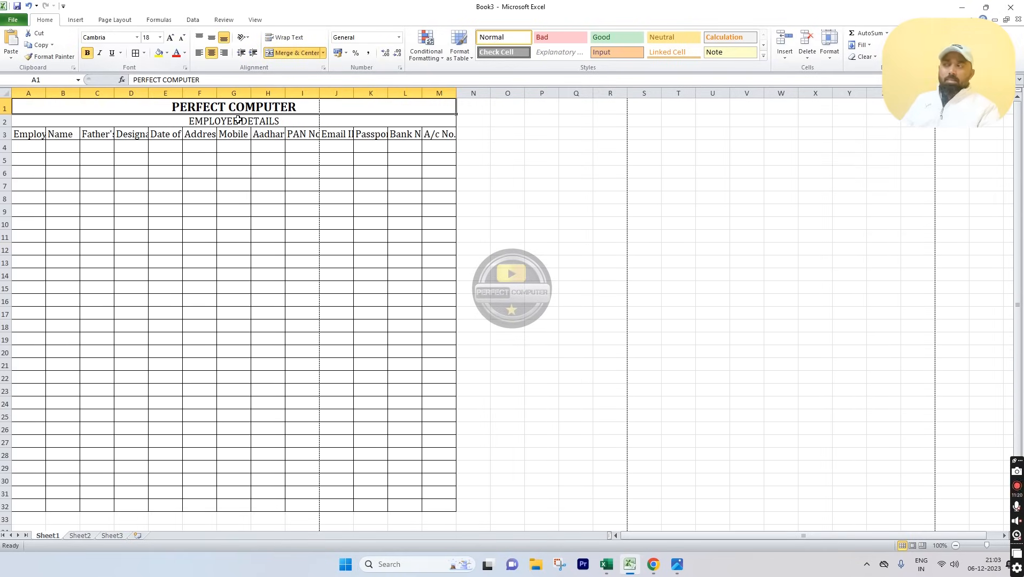
{"action": "left_click", "coordinate": [238, 119]}
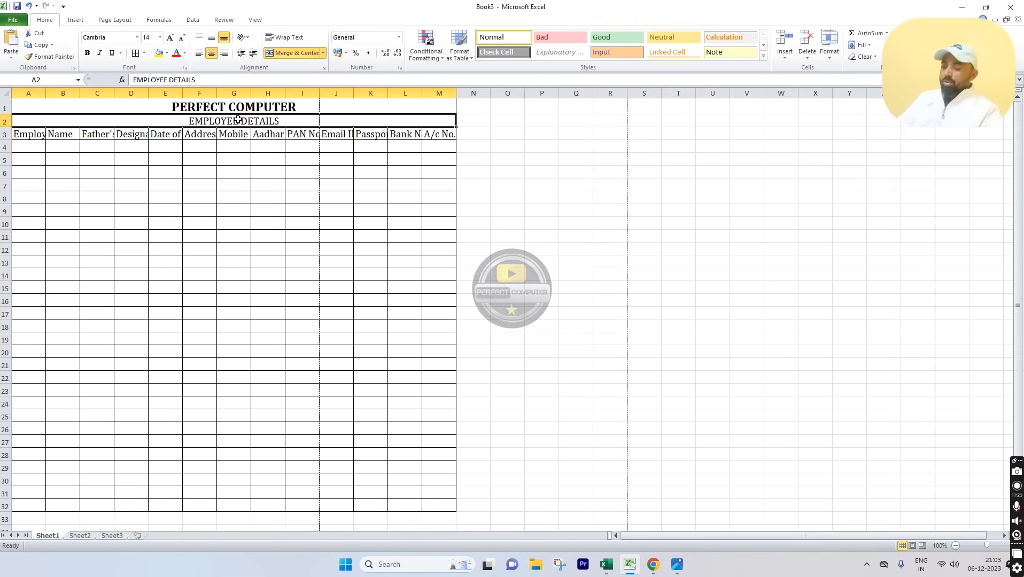
{"action": "key", "text": "ctrl+b"}
{"action": "left_click", "coordinate": [249, 193]}
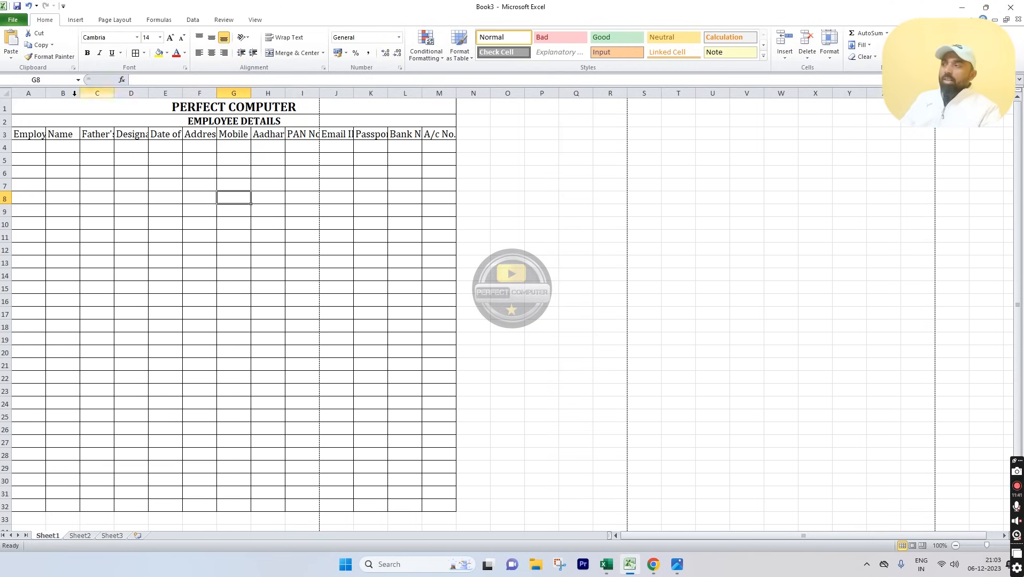
Step: Select the table columns A through M by their column headers
{"action": "left_click_drag", "start_coordinate": [27, 93], "coordinate": [454, 103]}
{"action": "left_click", "coordinate": [379, 173]}
{"action": "left_click_drag", "start_coordinate": [38, 138], "coordinate": [441, 134]}
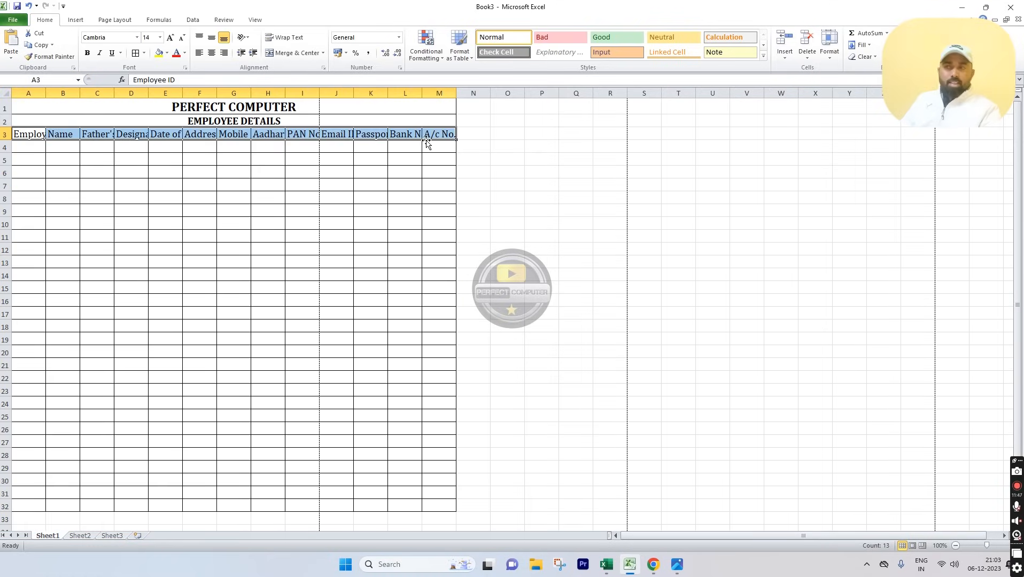
{"action": "left_click_drag", "start_coordinate": [28, 93], "coordinate": [440, 91]}
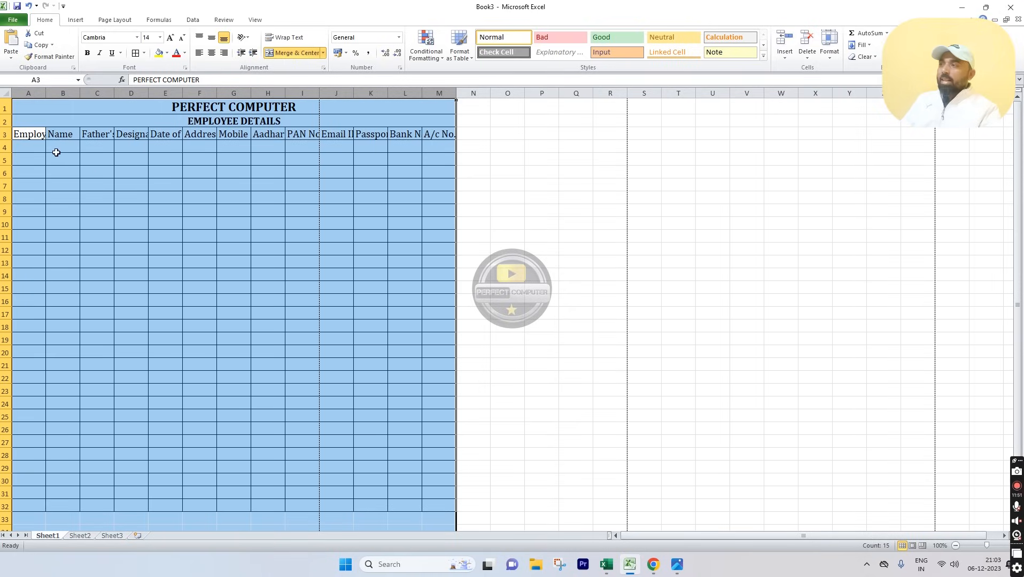
Step: AutoFit columns A–M to their headings, then widen the Name, Father's Name and Address columns
{"action": "double_click", "coordinate": [285, 93]}
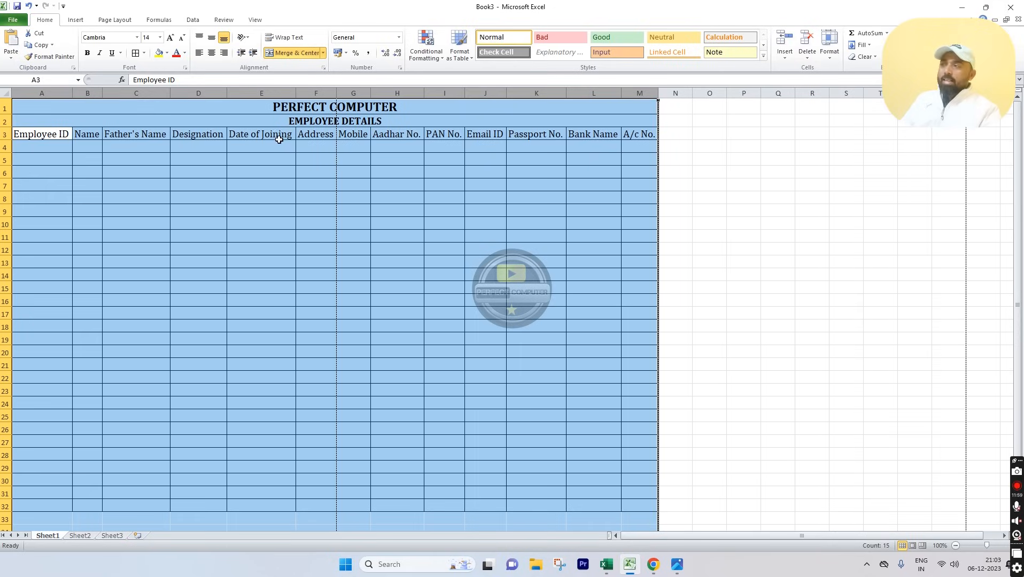
{"action": "left_click", "coordinate": [233, 222]}
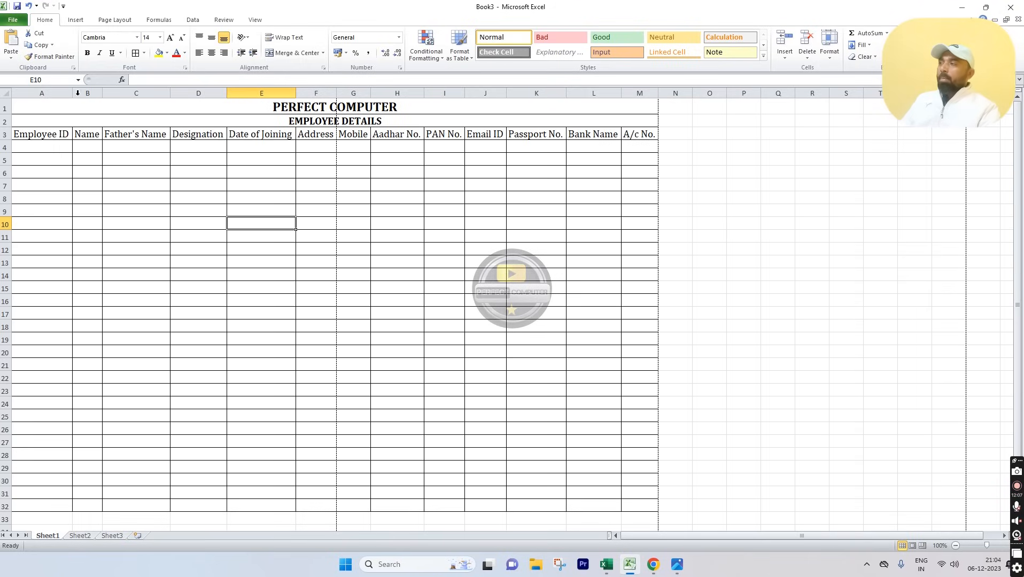
{"action": "left_click_drag", "start_coordinate": [72, 92], "coordinate": [150, 102]}
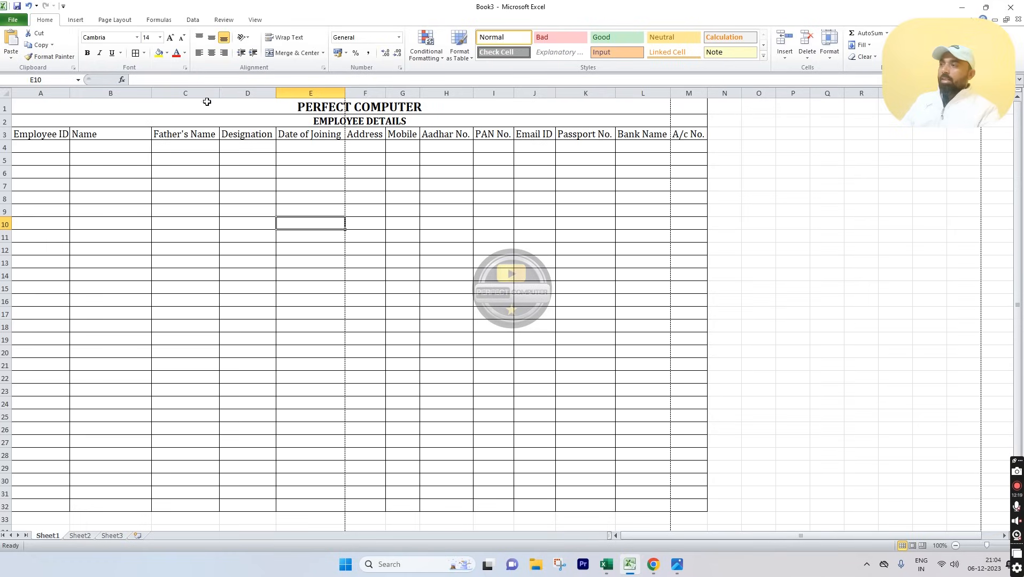
{"action": "left_click_drag", "start_coordinate": [220, 94], "coordinate": [239, 93]}
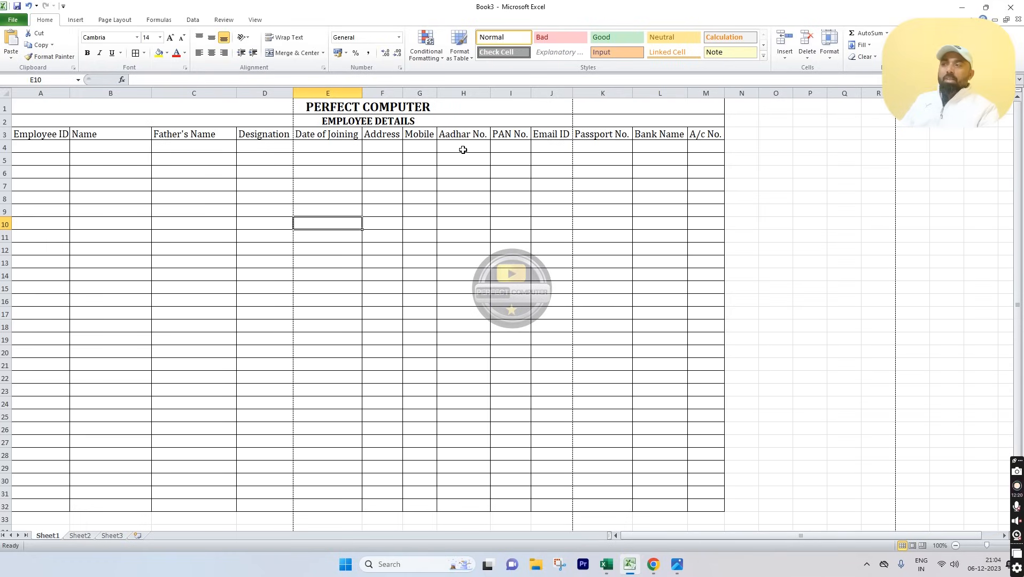
{"action": "left_click_drag", "start_coordinate": [406, 93], "coordinate": [492, 100]}
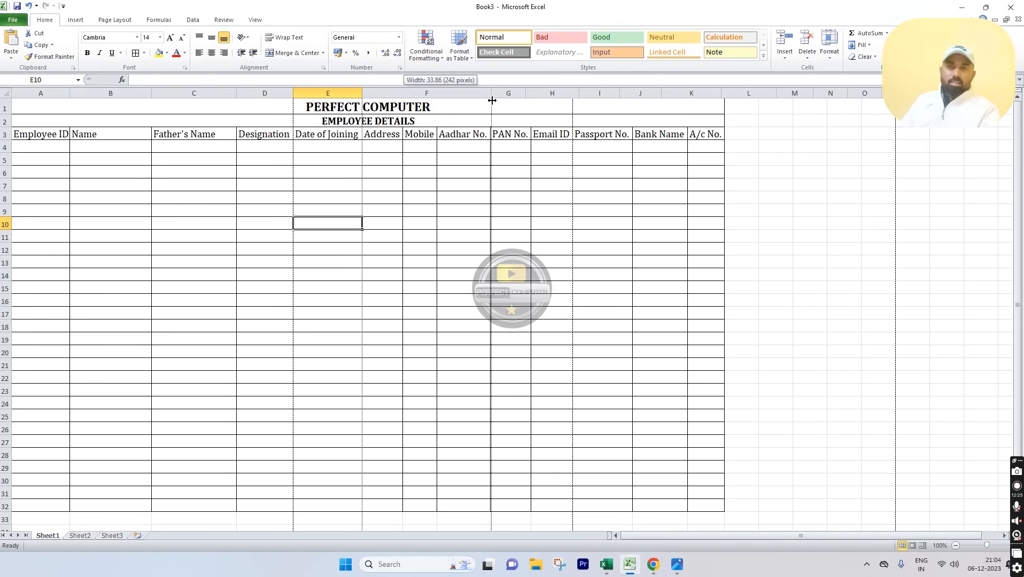
{"action": "left_click_drag", "start_coordinate": [493, 100], "coordinate": [750, 105]}
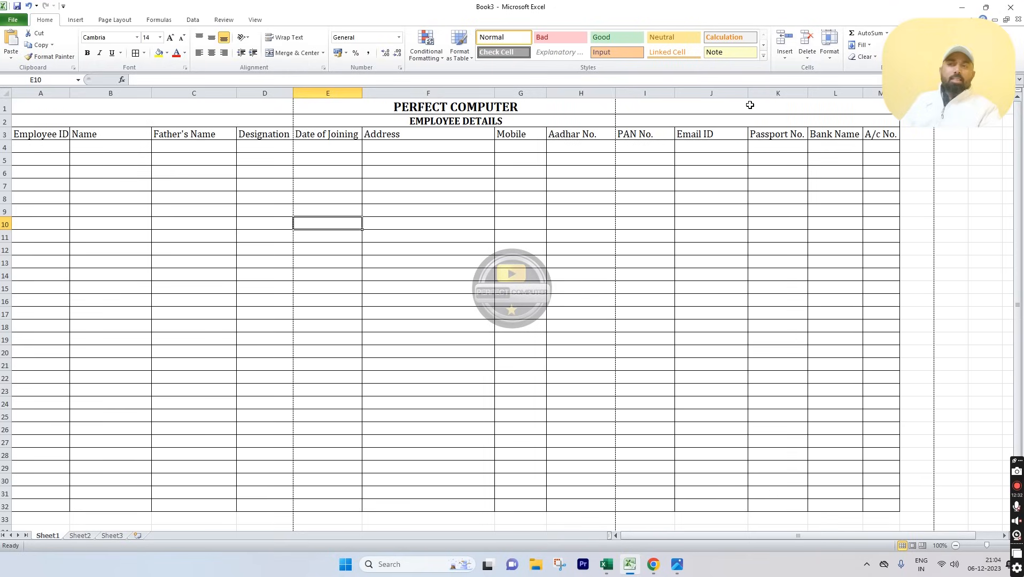
Step: Enter employee IDs 7405, 7406 and 7407 in cells A4 to A6
{"action": "left_click", "coordinate": [32, 145]}
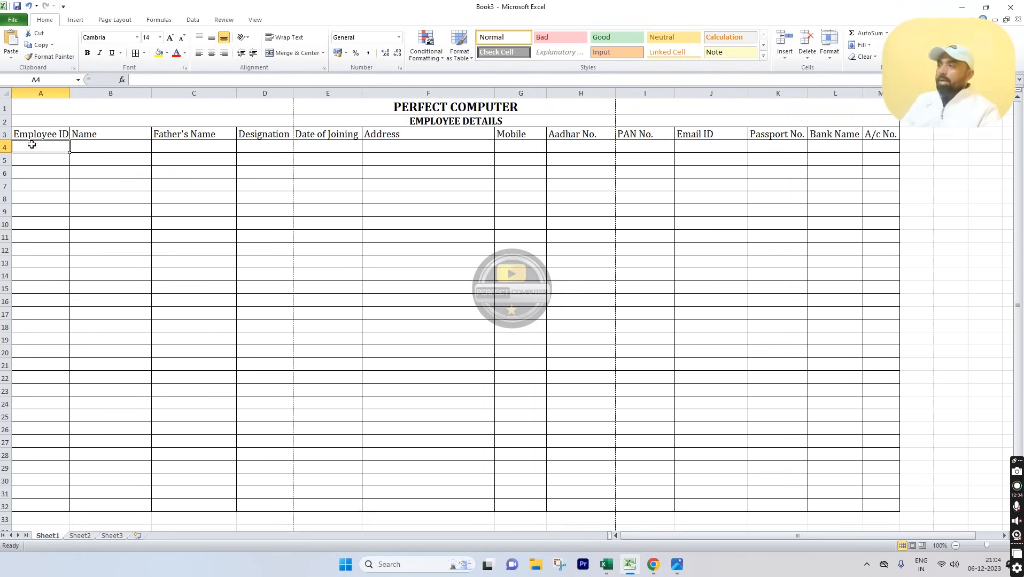
{"action": "type", "text": "7405"}
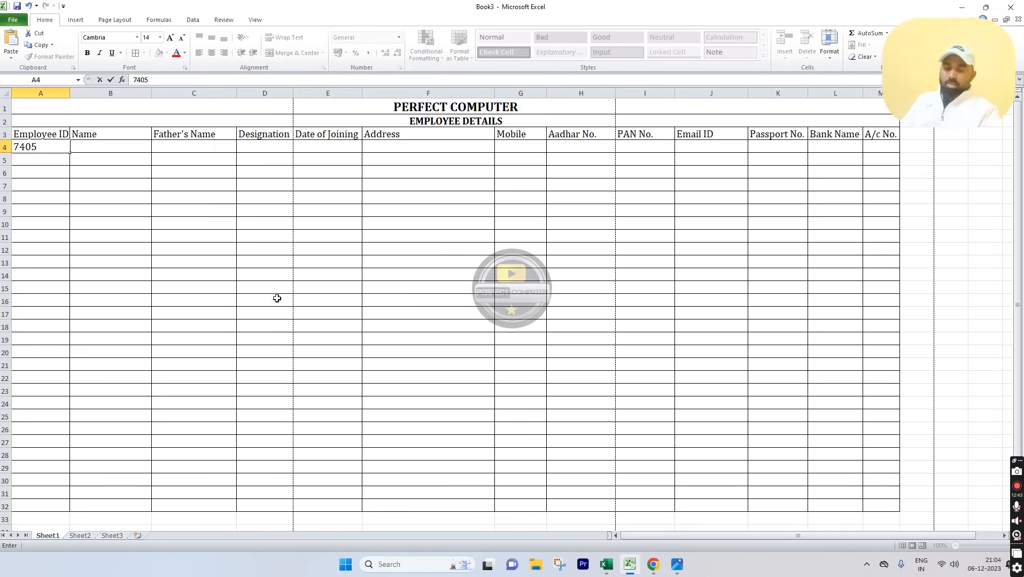
{"action": "key", "text": "Return"}
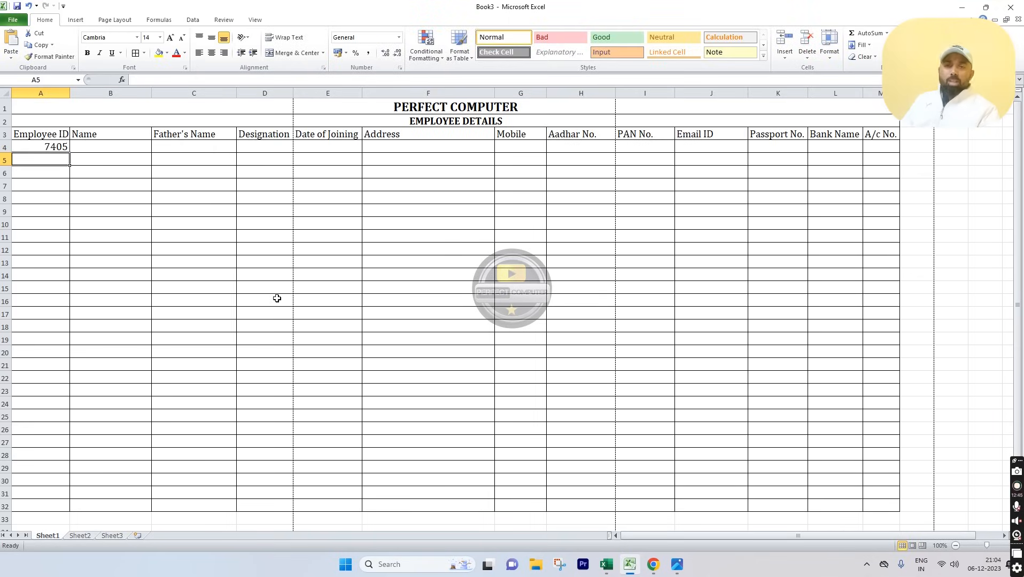
{"action": "type", "text": "7406"}
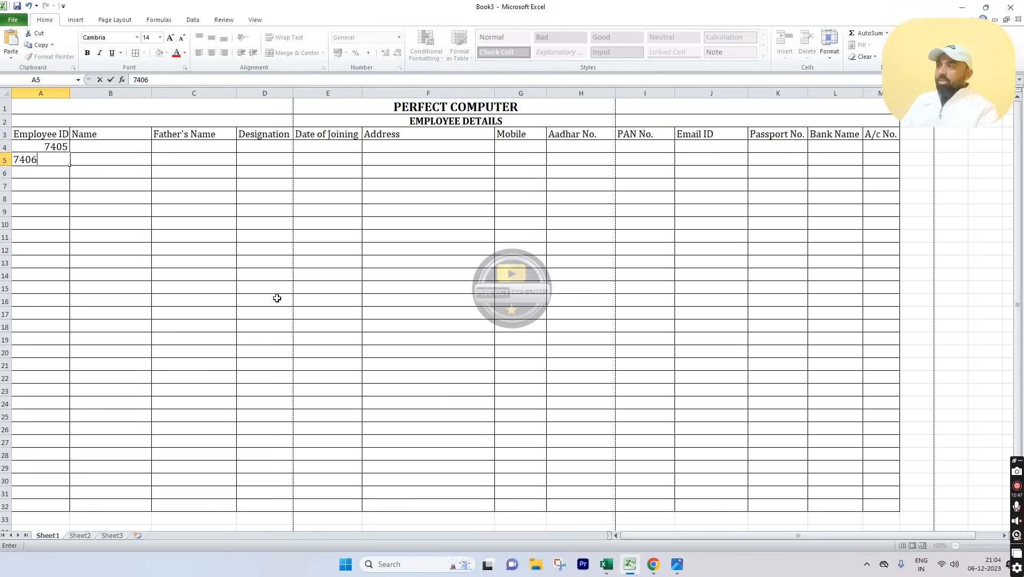
{"action": "key", "text": "Return"}
{"action": "type", "text": "740"}
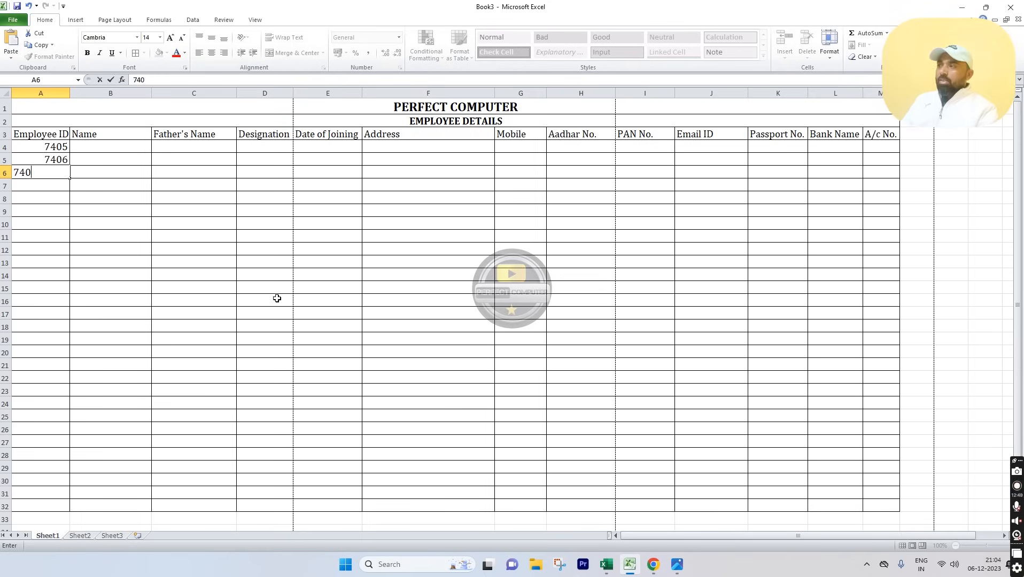
{"action": "type", "text": "7"}
{"action": "key", "text": "Return"}
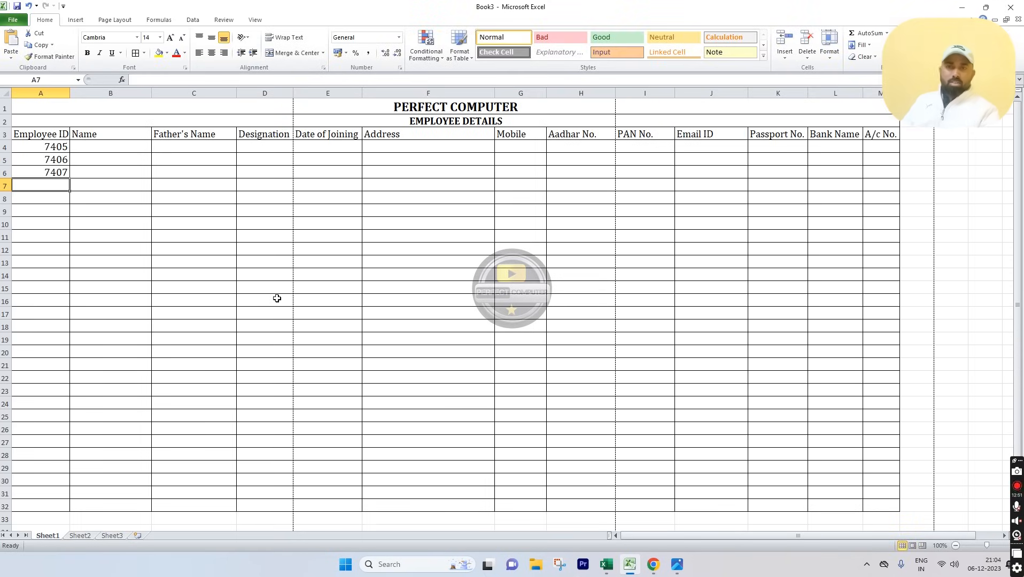
{"action": "left_click", "coordinate": [43, 149]}
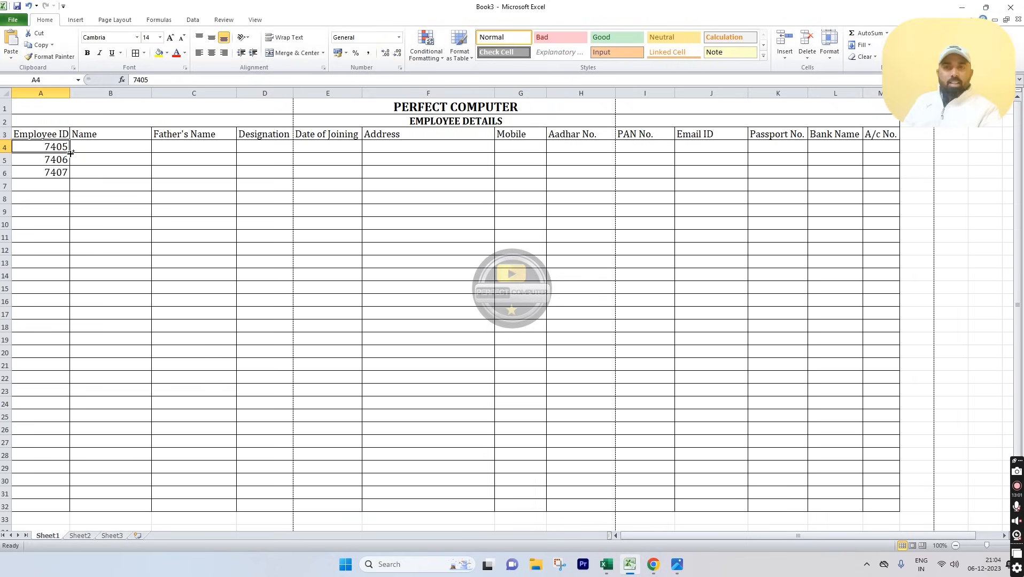
Step: Auto-fill the IDs down to row 32, then clear A5:A32 so only 7405 remains
{"action": "left_click_drag", "start_coordinate": [71, 153], "coordinate": [77, 505]}
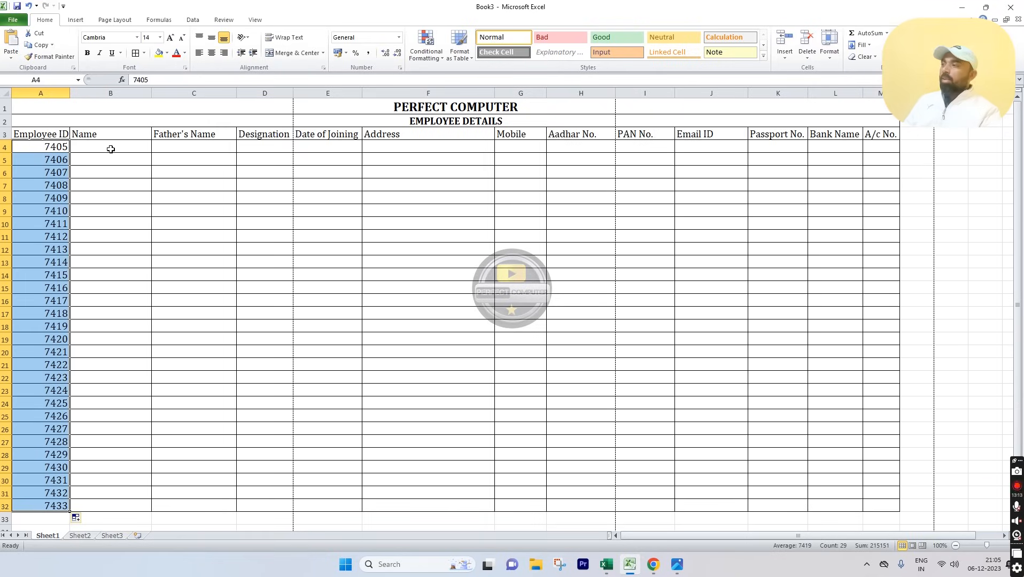
{"action": "left_click", "coordinate": [111, 150]}
{"action": "left_click_drag", "start_coordinate": [37, 162], "coordinate": [10, 502]}
{"action": "key", "text": "Delete"}
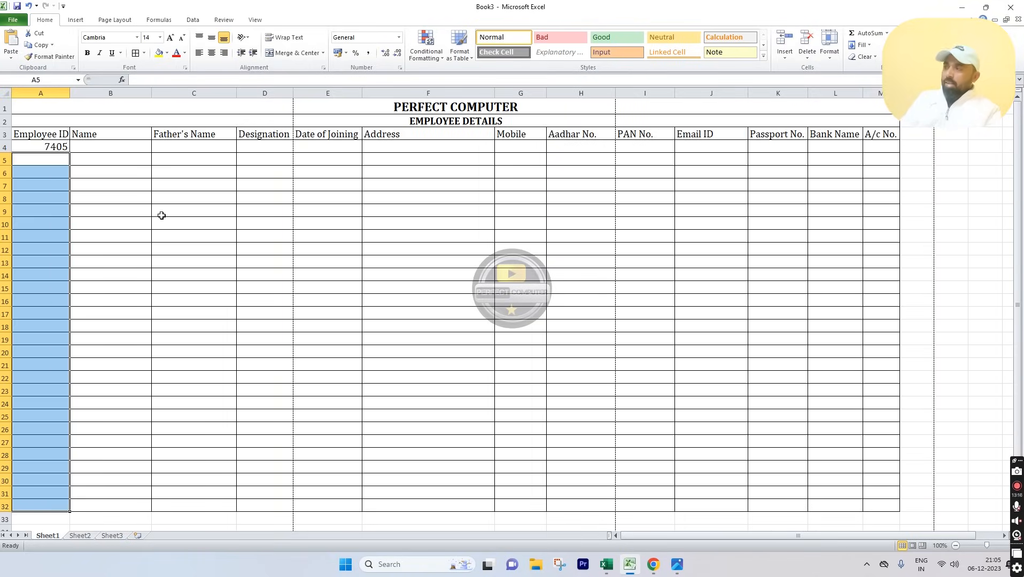
{"action": "left_click", "coordinate": [115, 147]}
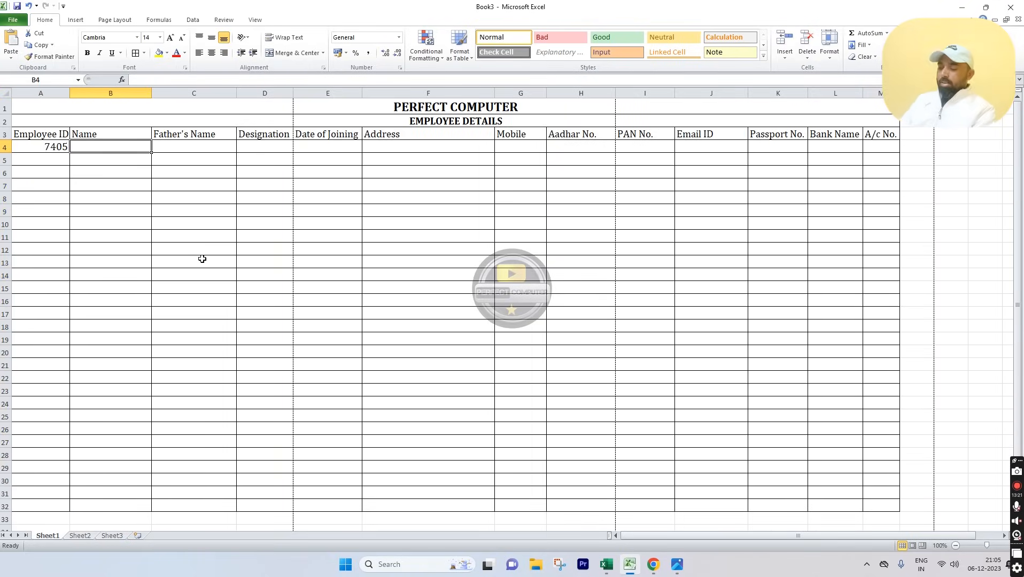
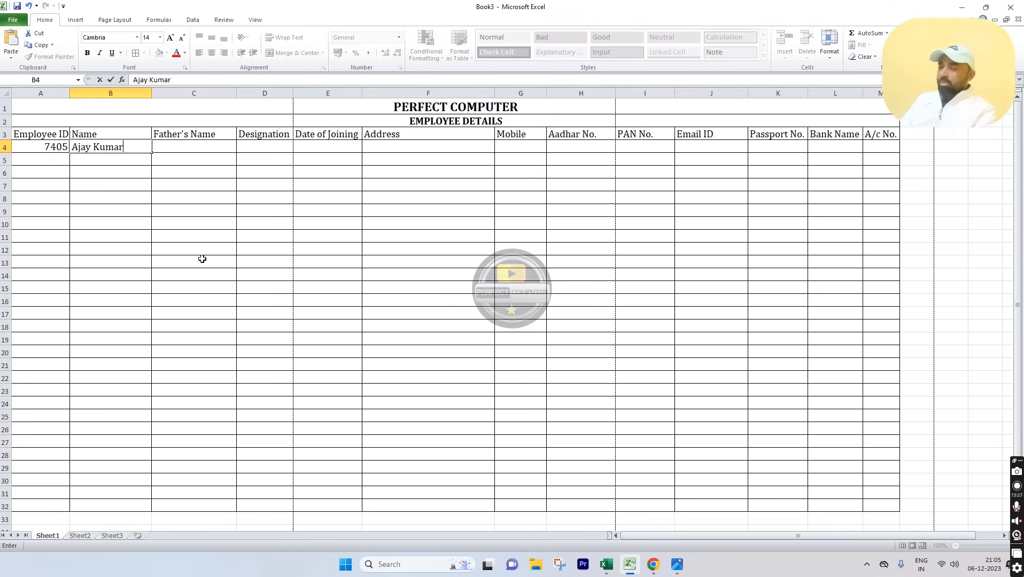
Step: Enter the employee's name, father's name and Account Manager designation in B4:D4, widening column D
{"action": "key", "text": "Tab"}
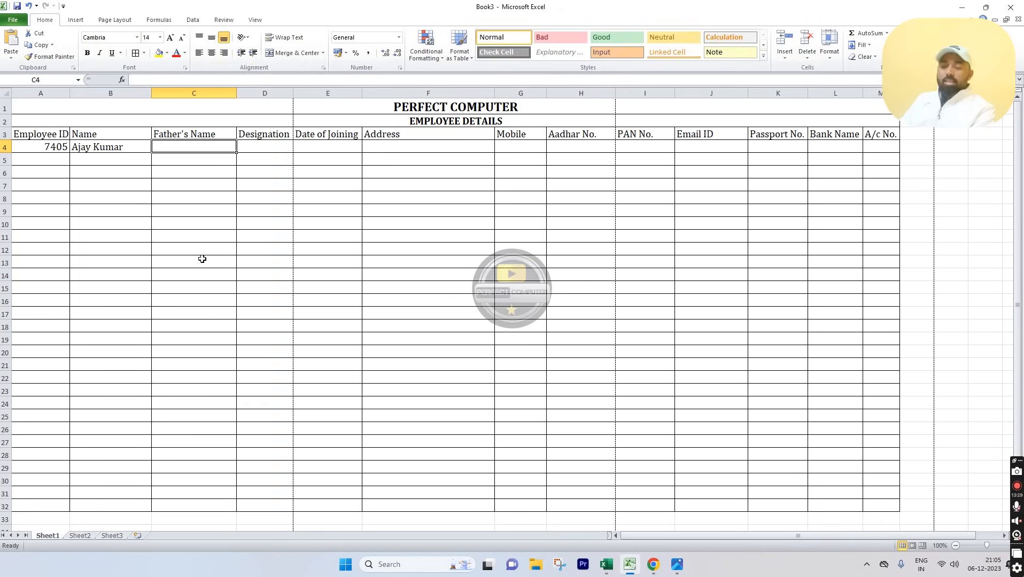
{"action": "key", "text": "Tab"}
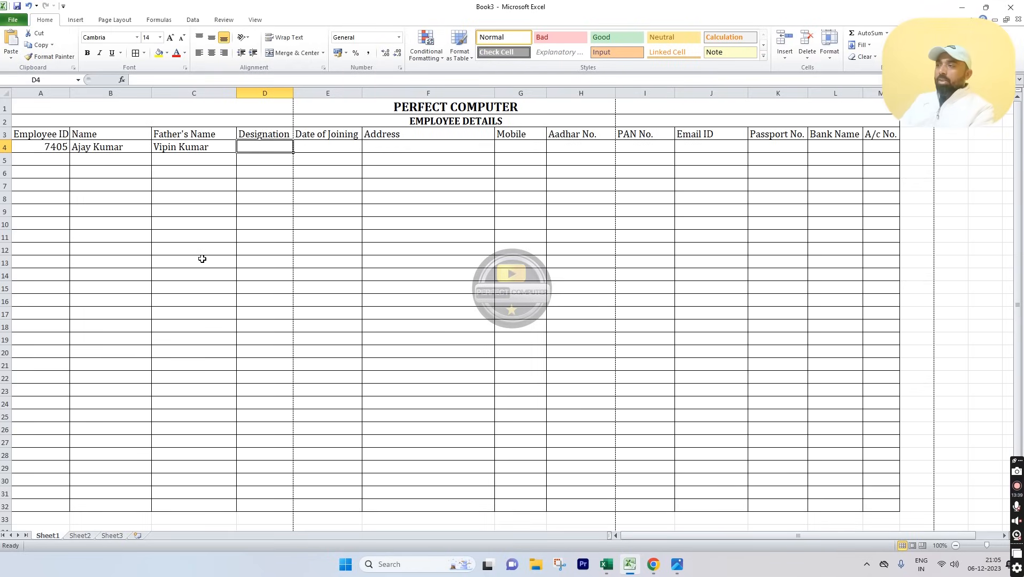
{"action": "type", "text": "Account"}
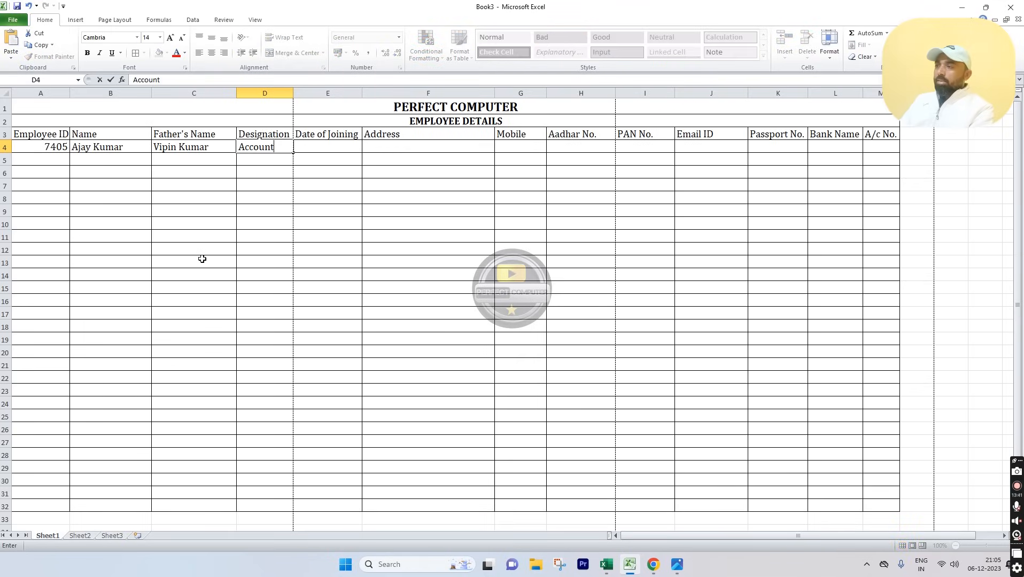
{"action": "type", "text": " Manager"}
{"action": "key", "text": "Tab"}
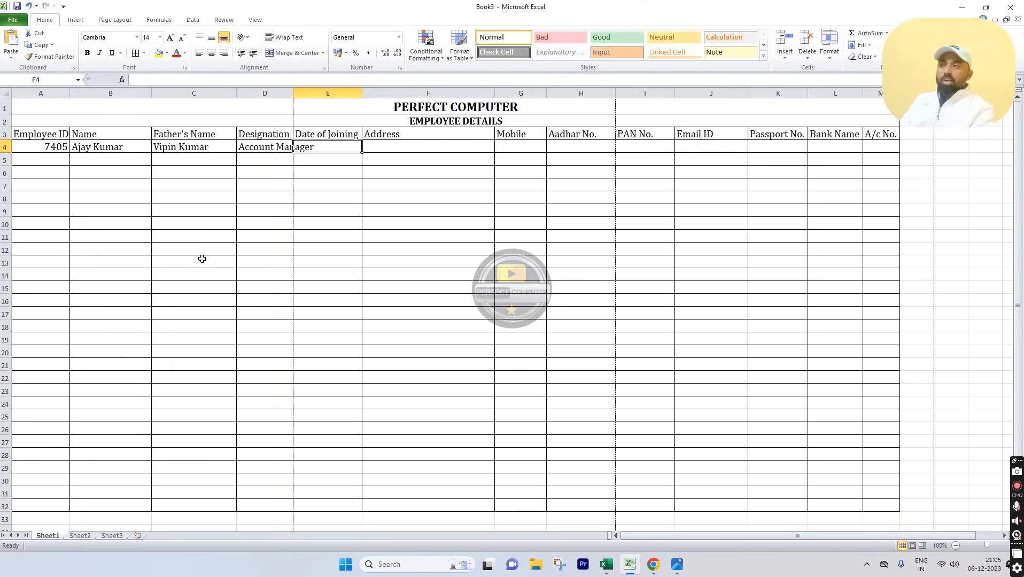
{"action": "left_click", "coordinate": [276, 148]}
{"action": "left_click", "coordinate": [318, 148]}
{"action": "left_click", "coordinate": [284, 148]}
{"action": "left_click", "coordinate": [324, 147]}
{"action": "left_click", "coordinate": [280, 145]}
{"action": "left_click_drag", "start_coordinate": [293, 92], "coordinate": [316, 97]}
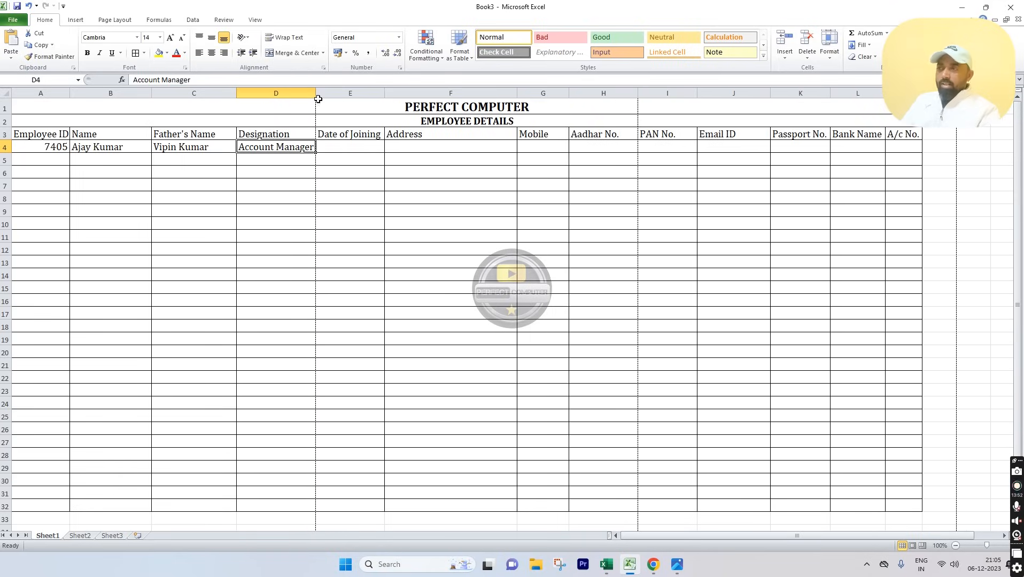
Step: Enter joining date 01-05-2015 and the employee's address, widening the Address column
{"action": "left_click", "coordinate": [357, 148]}
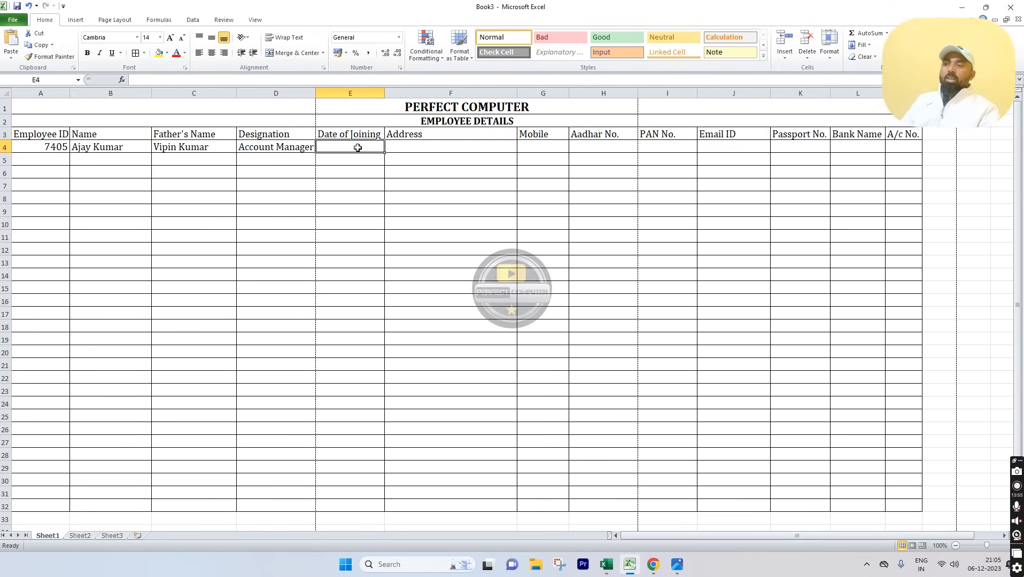
{"action": "type", "text": "0"}
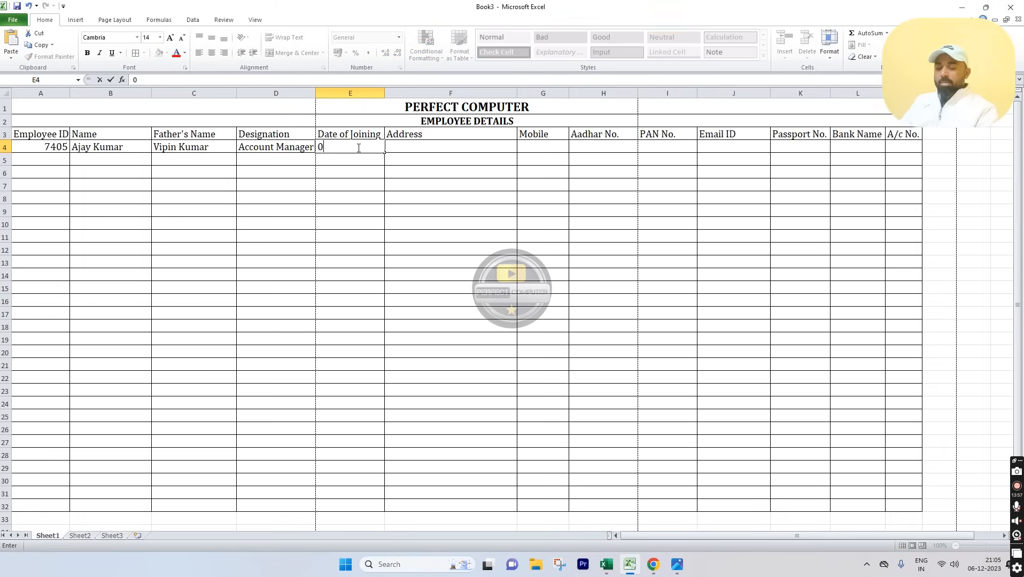
{"action": "type", "text": "1-05-2015"}
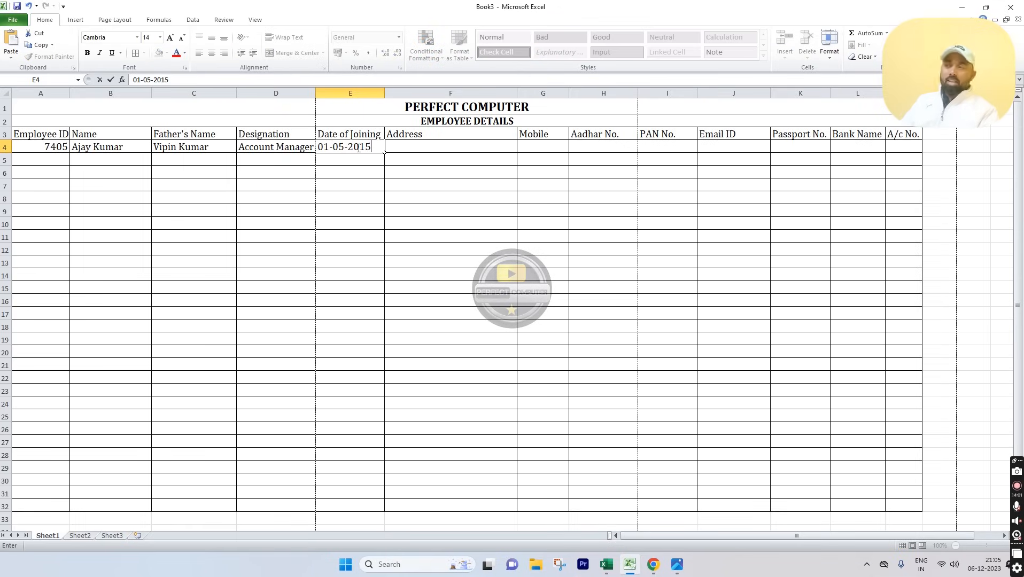
{"action": "key", "text": "Tab"}
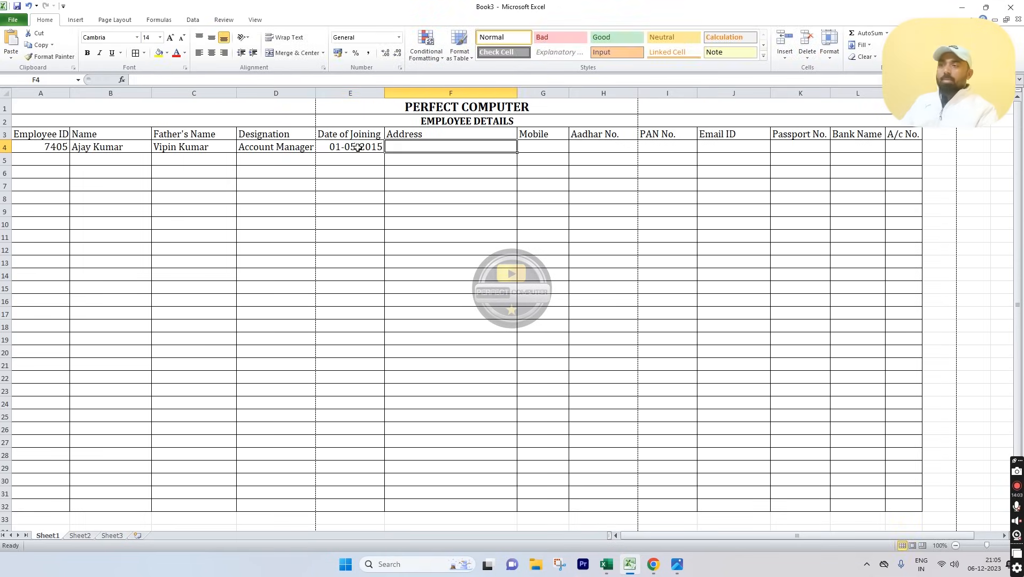
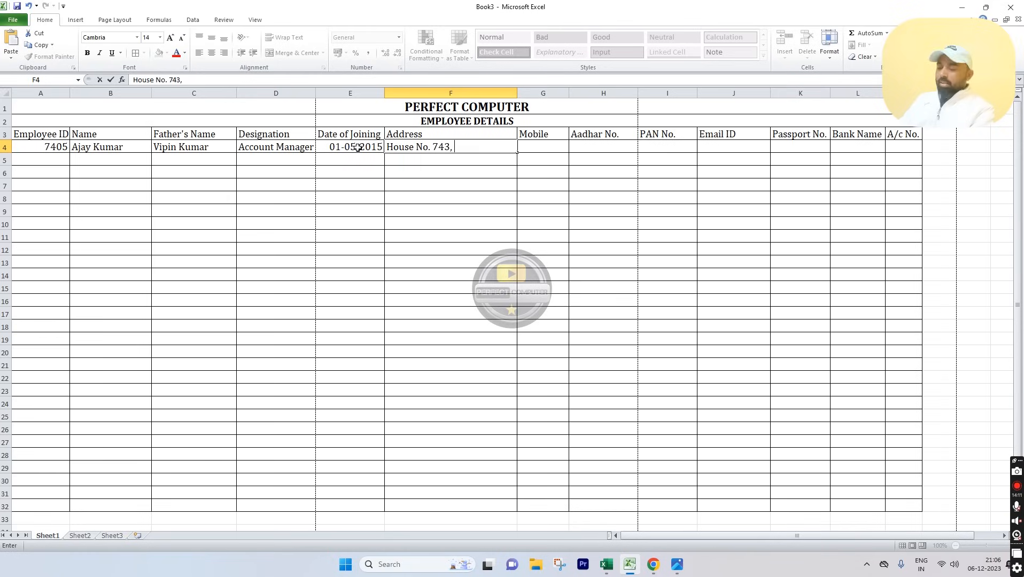
{"action": "key", "text": "Tab"}
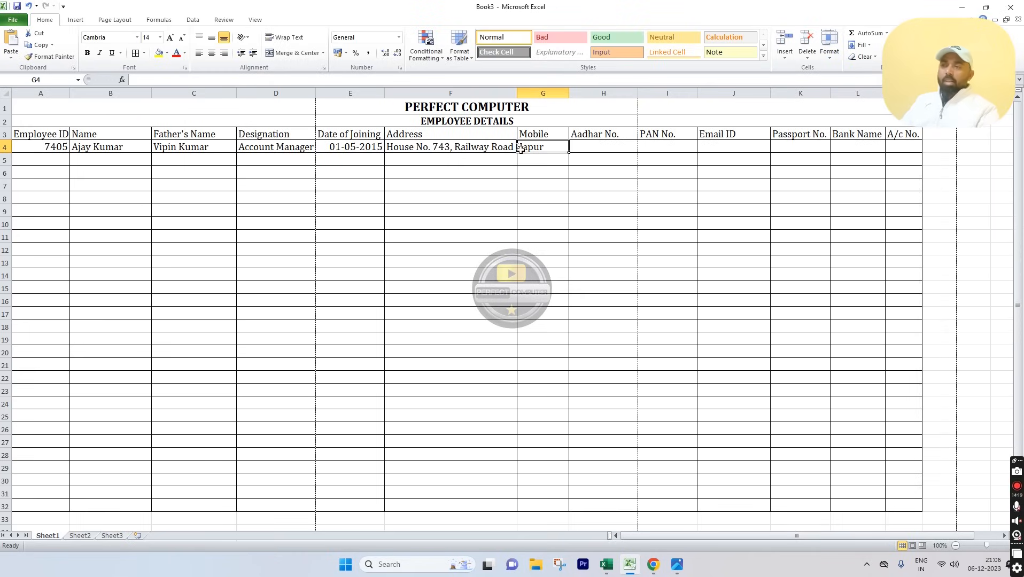
{"action": "left_click_drag", "start_coordinate": [517, 97], "coordinate": [550, 96]}
{"action": "left_click", "coordinate": [630, 247]}
{"action": "left_click", "coordinate": [588, 146]}
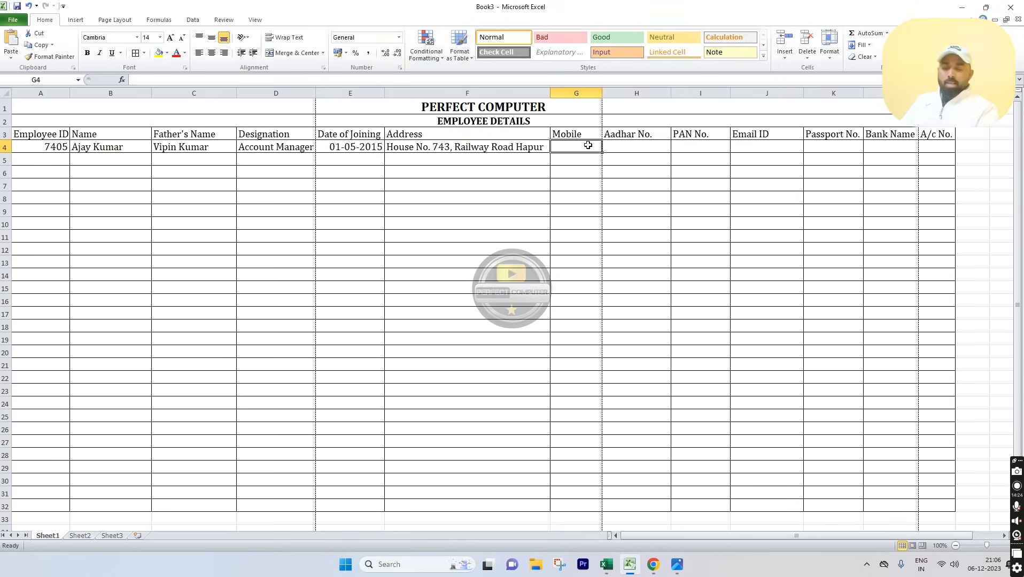
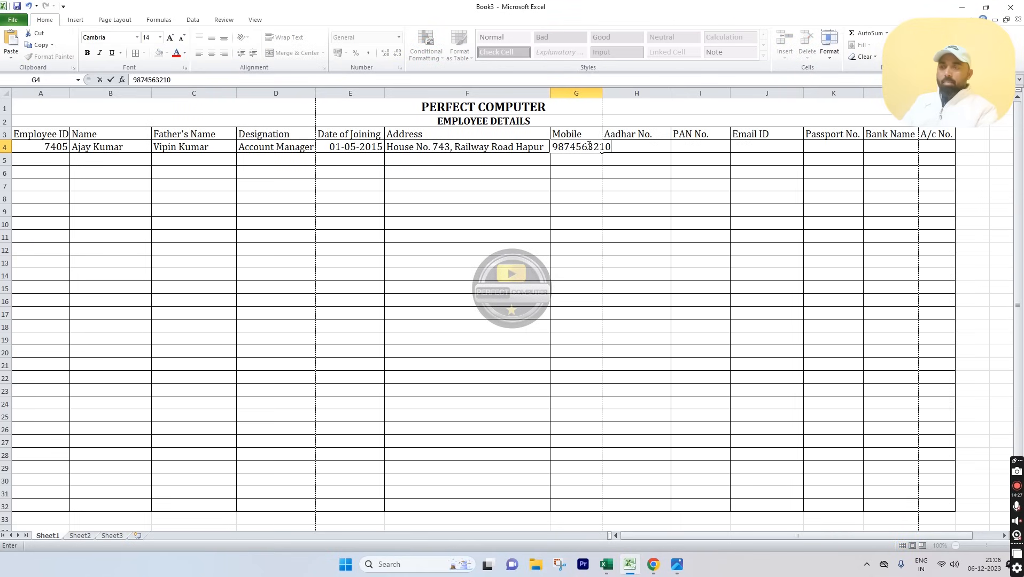
Step: Enter the employee's mobile, Aadhar and PAN numbers, fitting the mobile and PAN columns
{"action": "key", "text": "Tab"}
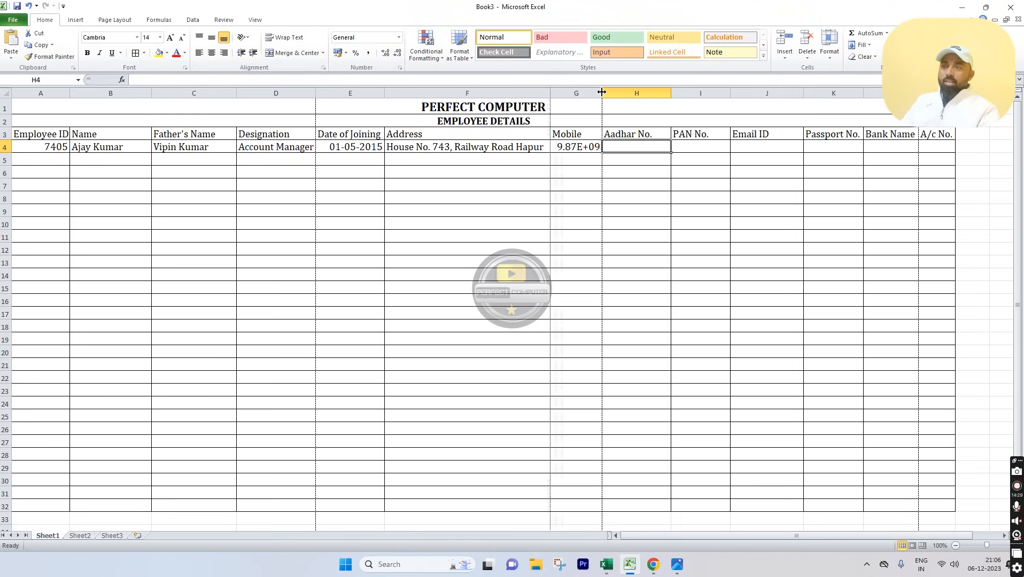
{"action": "double_click", "coordinate": [601, 91]}
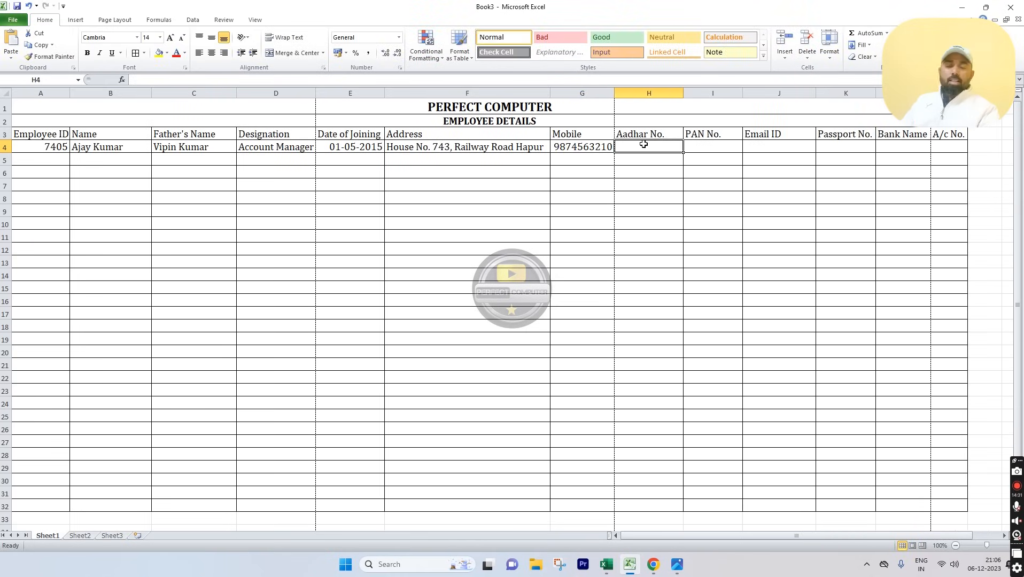
{"action": "type", "text": "9854754"}
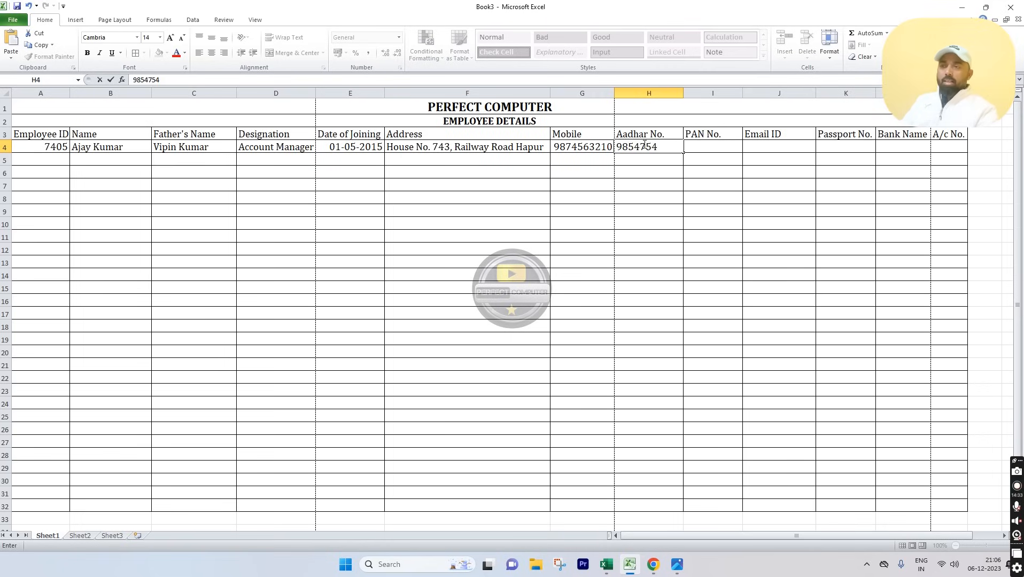
{"action": "key", "text": "Tab"}
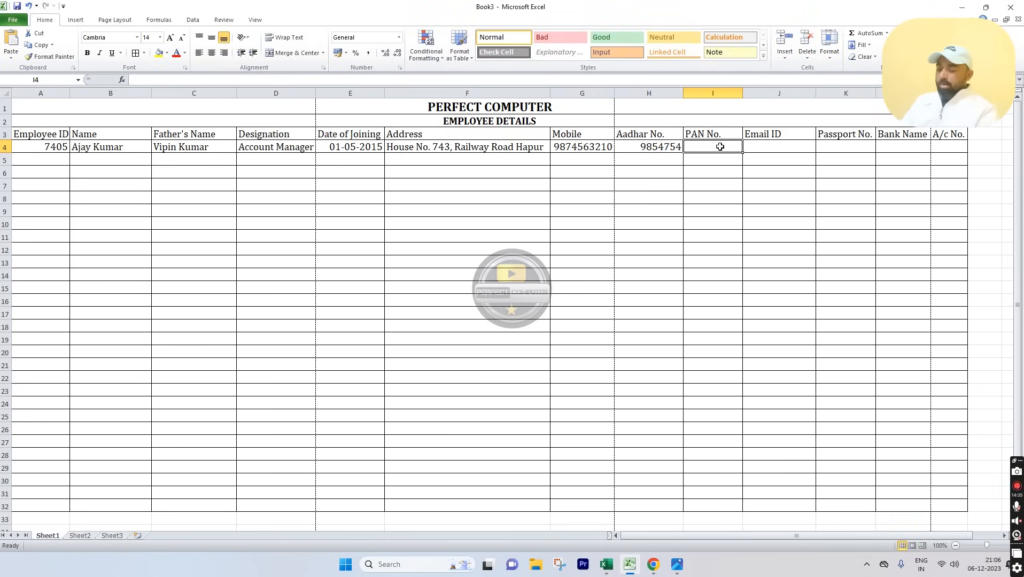
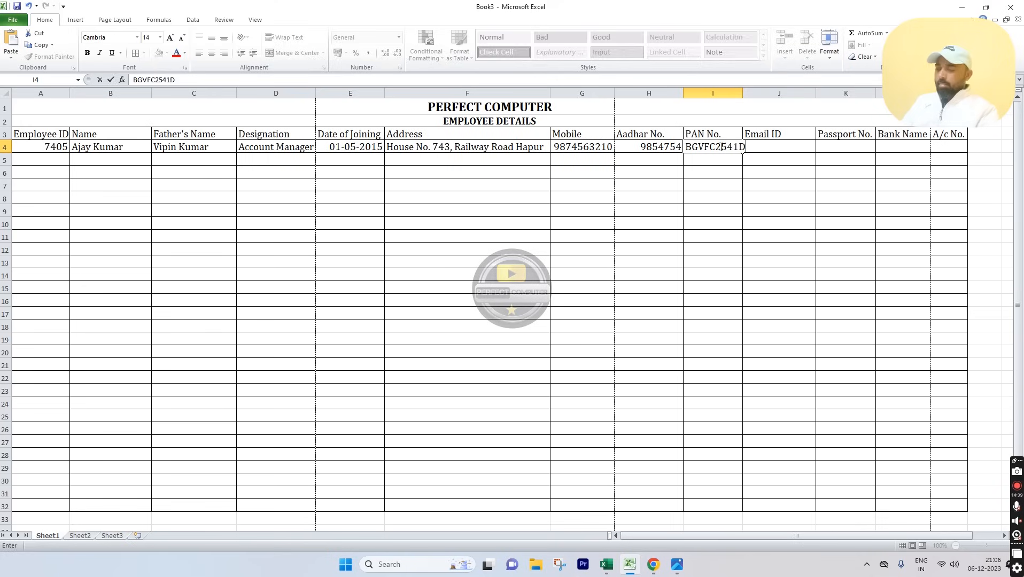
{"action": "key", "text": "Tab"}
{"action": "left_click_drag", "start_coordinate": [742, 94], "coordinate": [755, 93]}
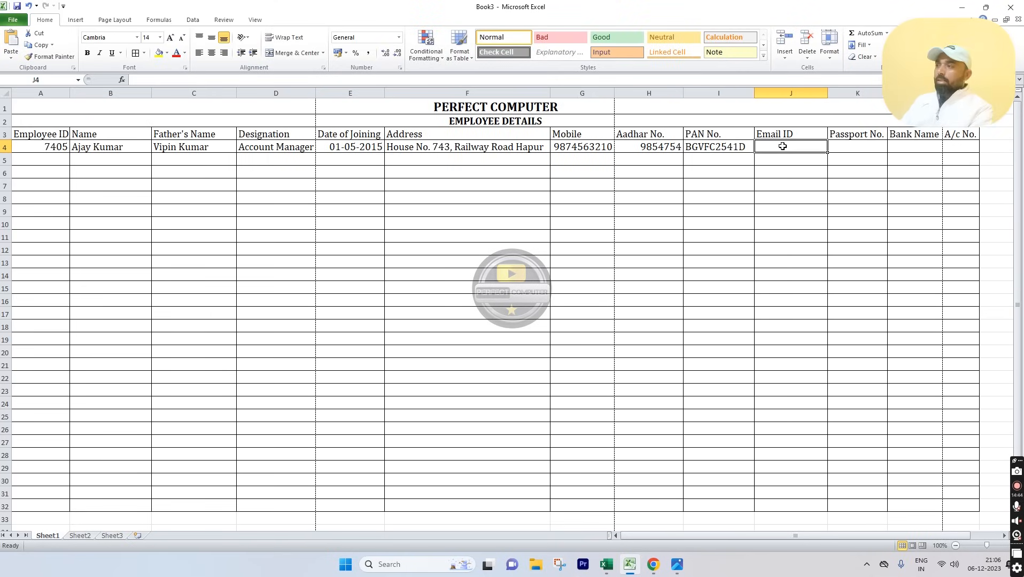
Step: Add the employee's e-mail address, PNB Bank as bank name, and the bank account number
{"action": "key", "text": "Tab"}
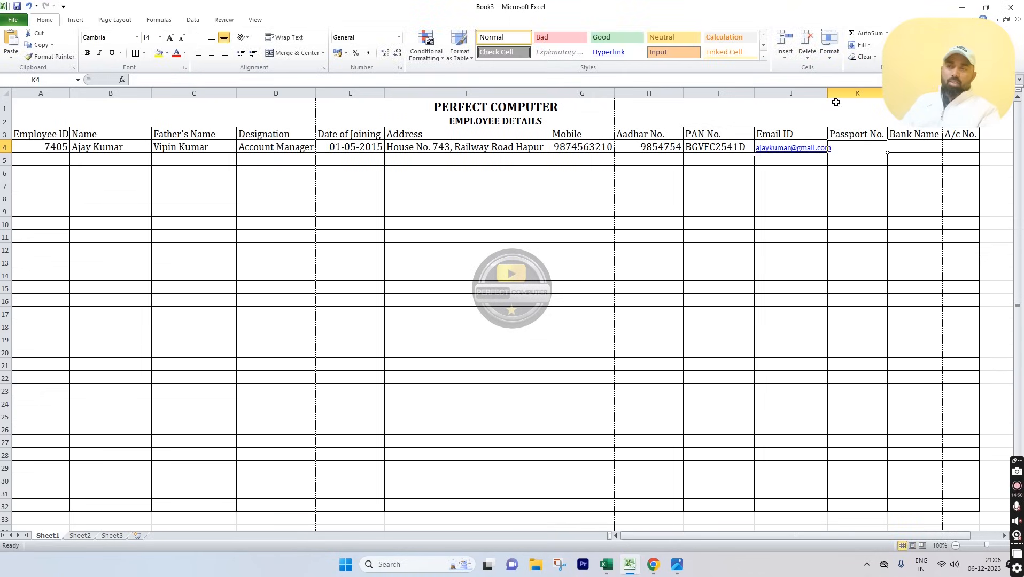
{"action": "left_click_drag", "start_coordinate": [827, 93], "coordinate": [850, 94]}
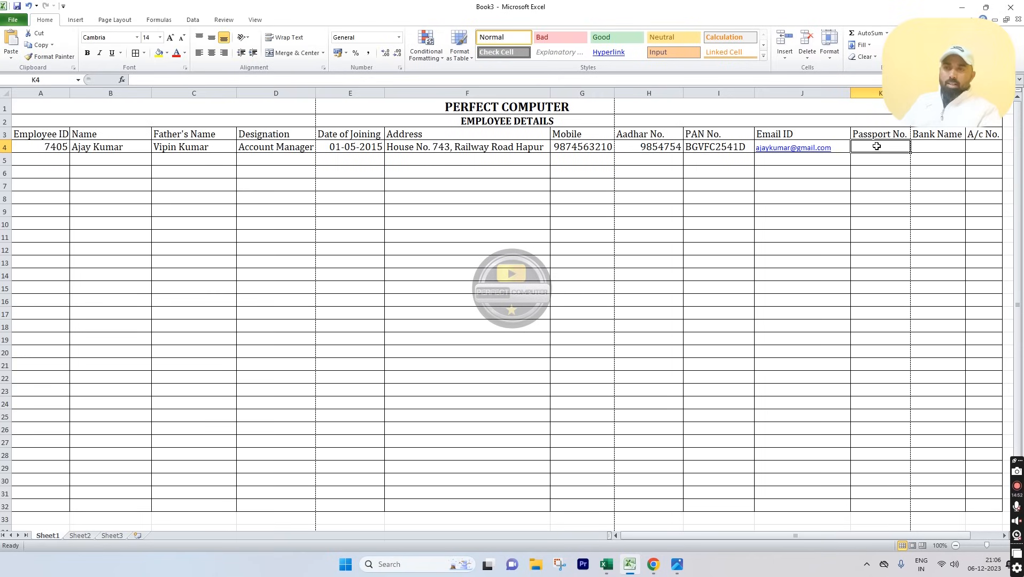
{"action": "left_click", "coordinate": [943, 147]}
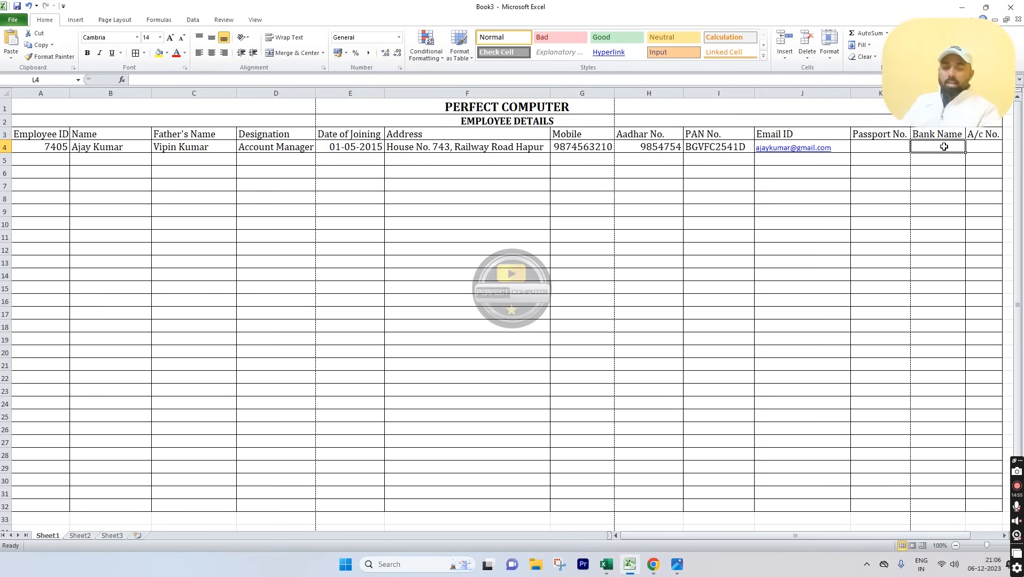
{"action": "type", "text": "6565656"}
{"action": "key", "text": "Tab"}
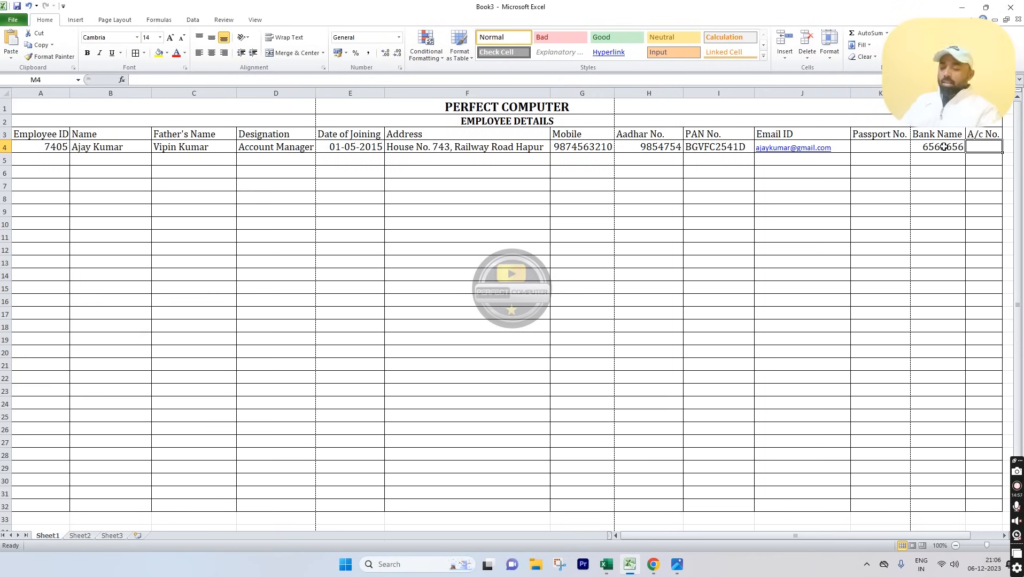
{"action": "key", "text": "ctrl+z"}
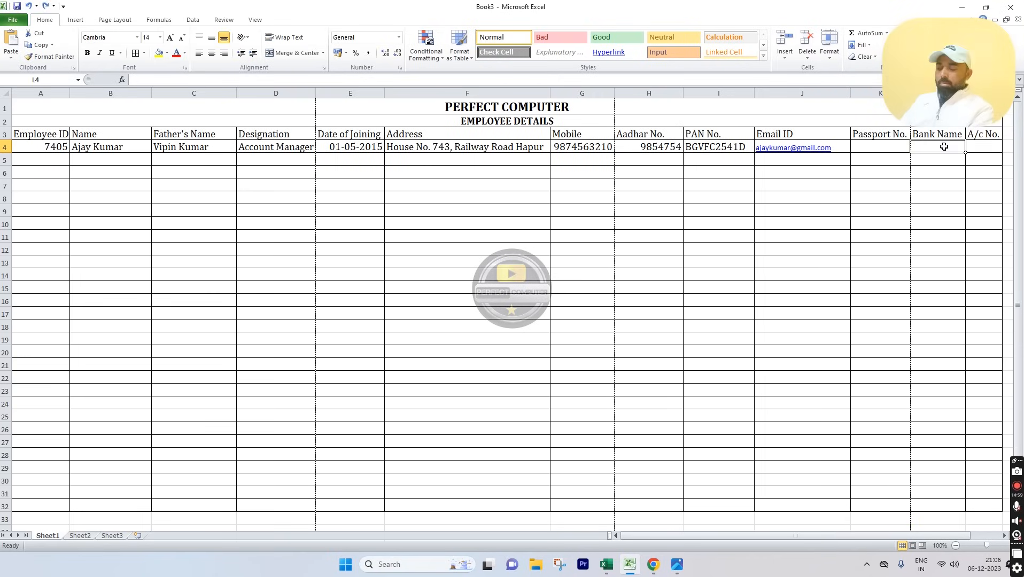
{"action": "type", "text": "PNB Bank"}
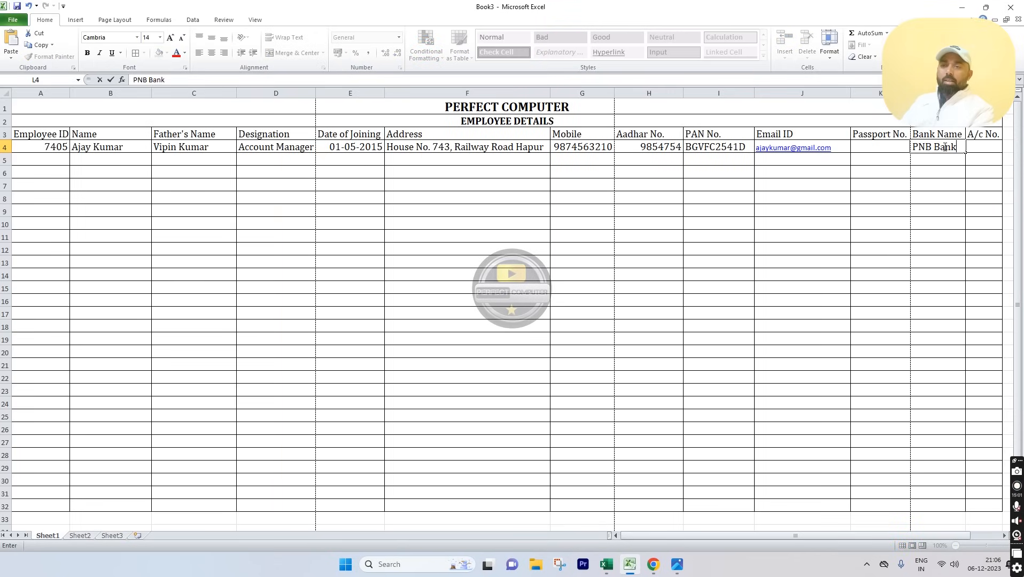
{"action": "key", "text": "Tab"}
{"action": "type", "text": "56565656"}
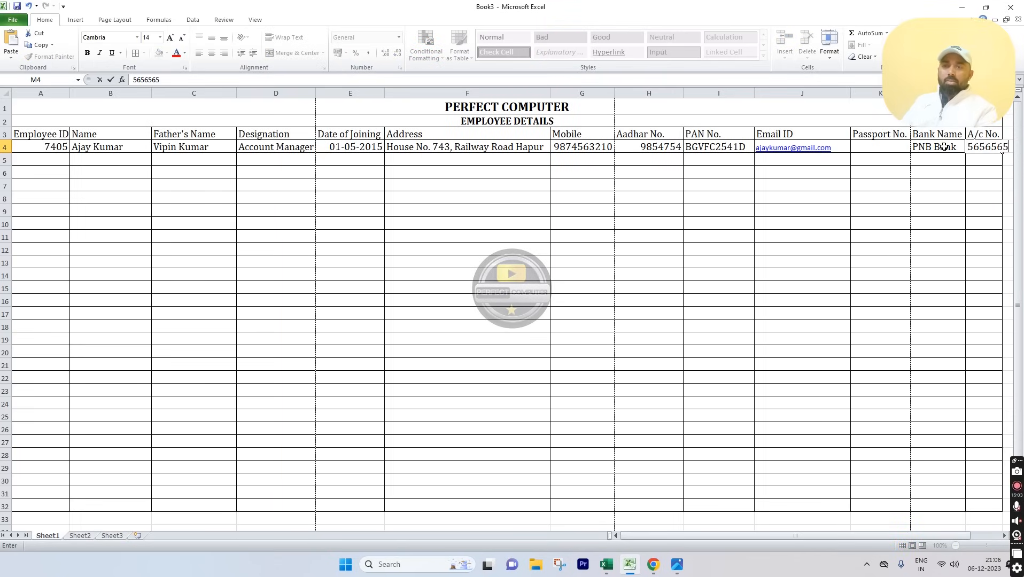
{"action": "left_click", "coordinate": [923, 208]}
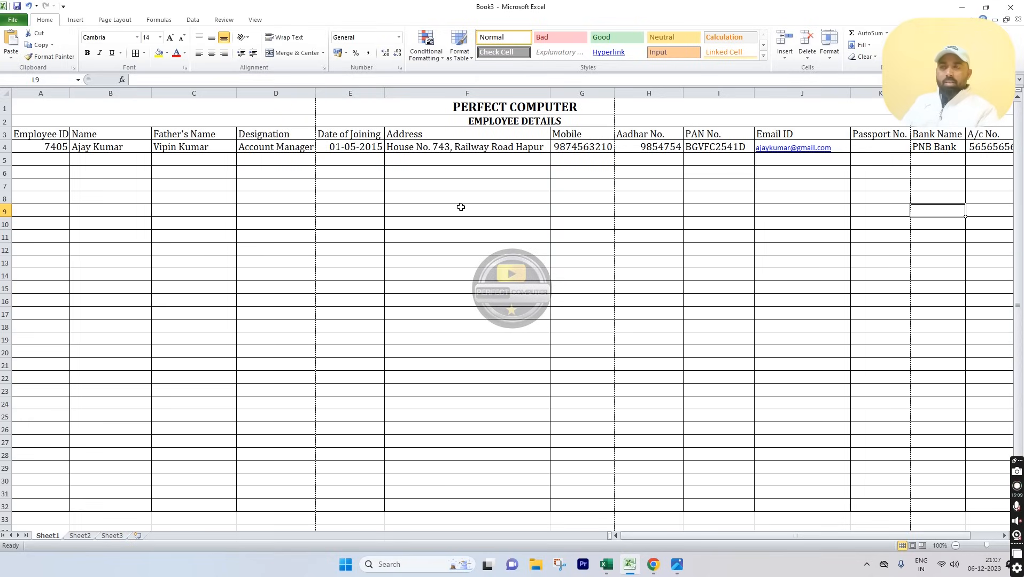
Step: Enter 7406 in A5 and fill the Employee ID series through 7433 in row 32
{"action": "left_click", "coordinate": [57, 148]}
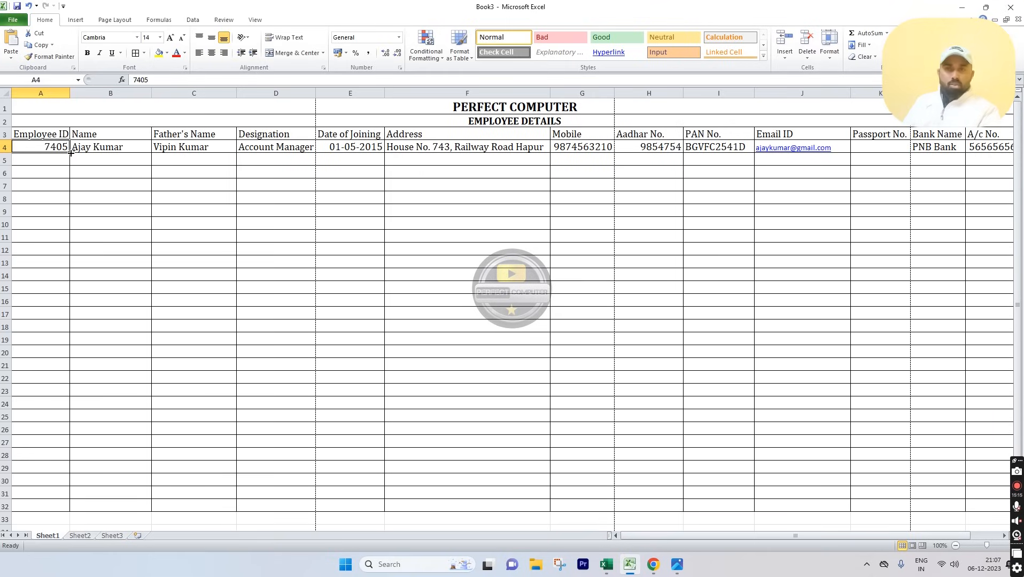
{"action": "left_click_drag", "start_coordinate": [70, 153], "coordinate": [28, 508]}
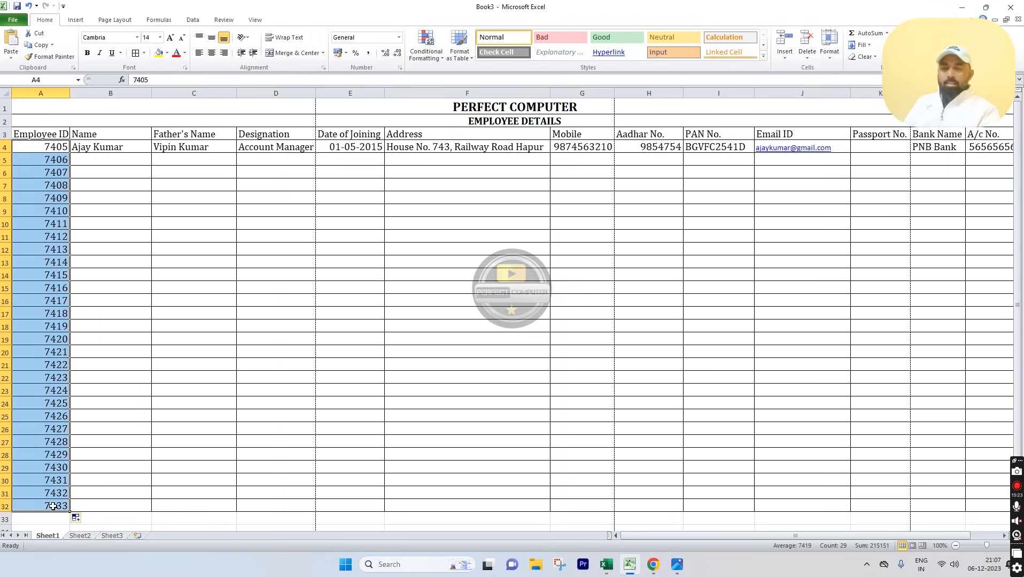
{"action": "key", "text": "ctrl+z"}
{"action": "left_click", "coordinate": [100, 326]}
{"action": "left_click", "coordinate": [54, 148]}
{"action": "left_click", "coordinate": [55, 159]}
{"action": "type", "text": "7406"}
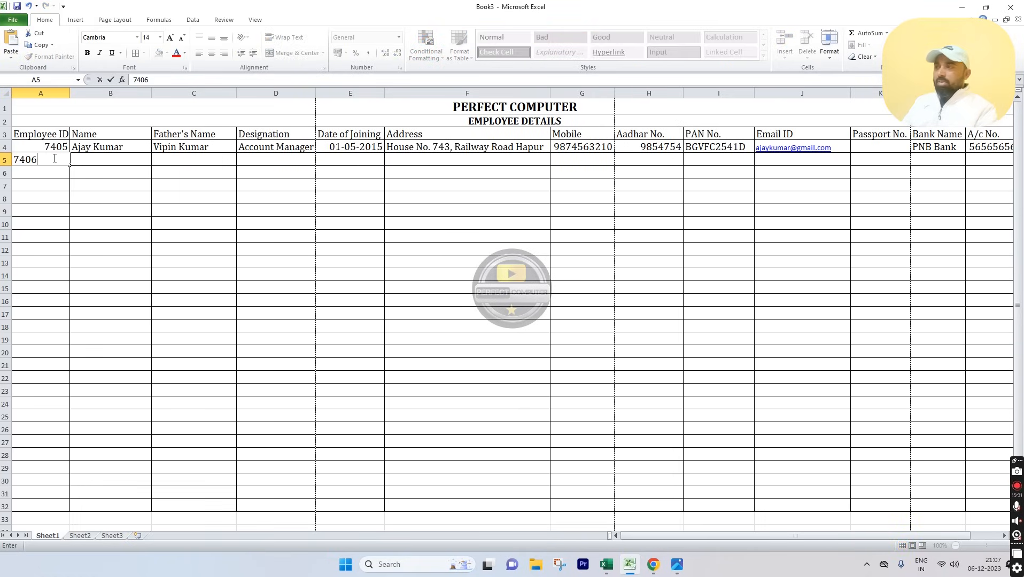
{"action": "key", "text": "Return"}
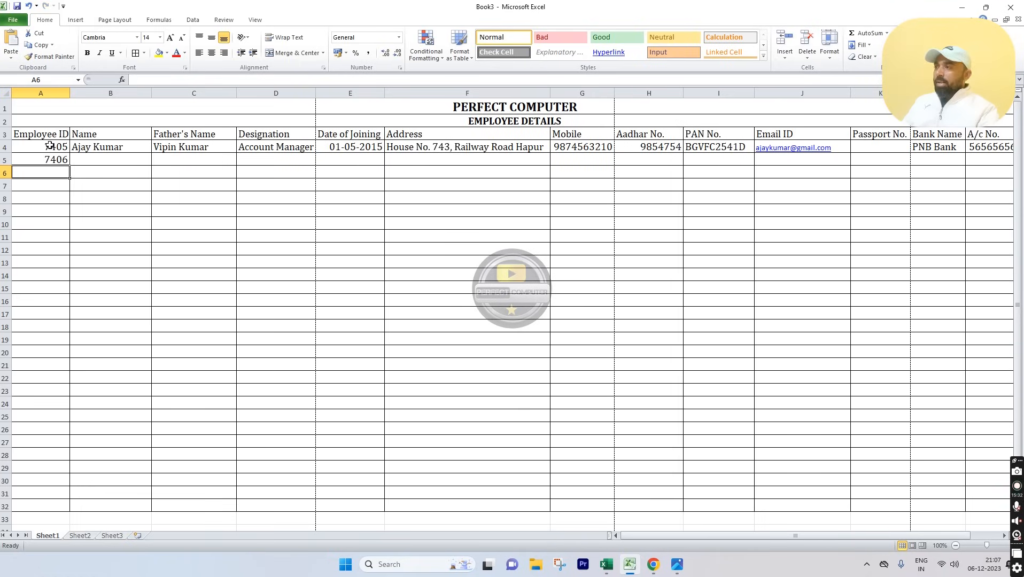
{"action": "left_click_drag", "start_coordinate": [50, 148], "coordinate": [49, 160]}
{"action": "left_click", "coordinate": [74, 197]}
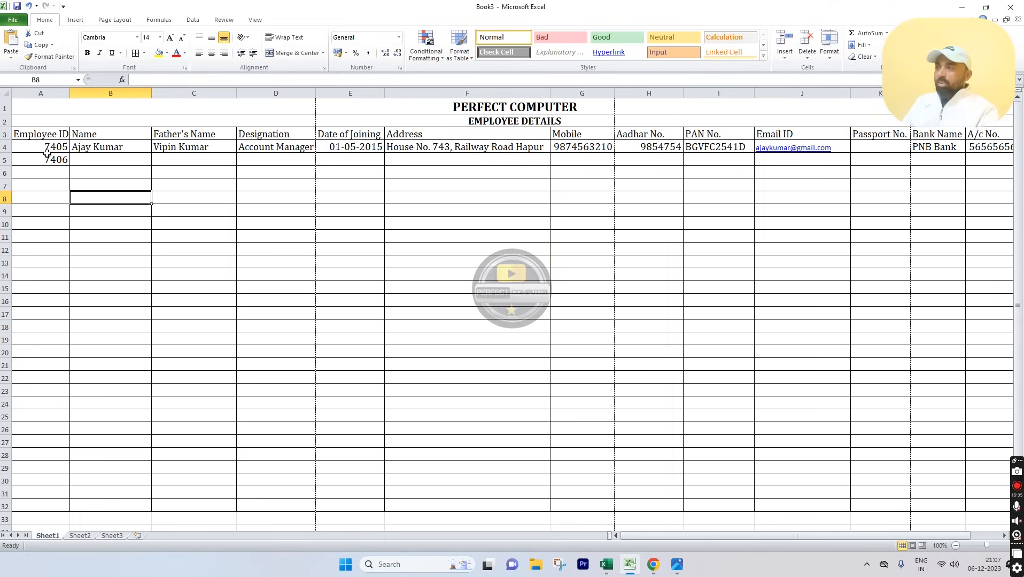
{"action": "left_click_drag", "start_coordinate": [43, 146], "coordinate": [48, 512]}
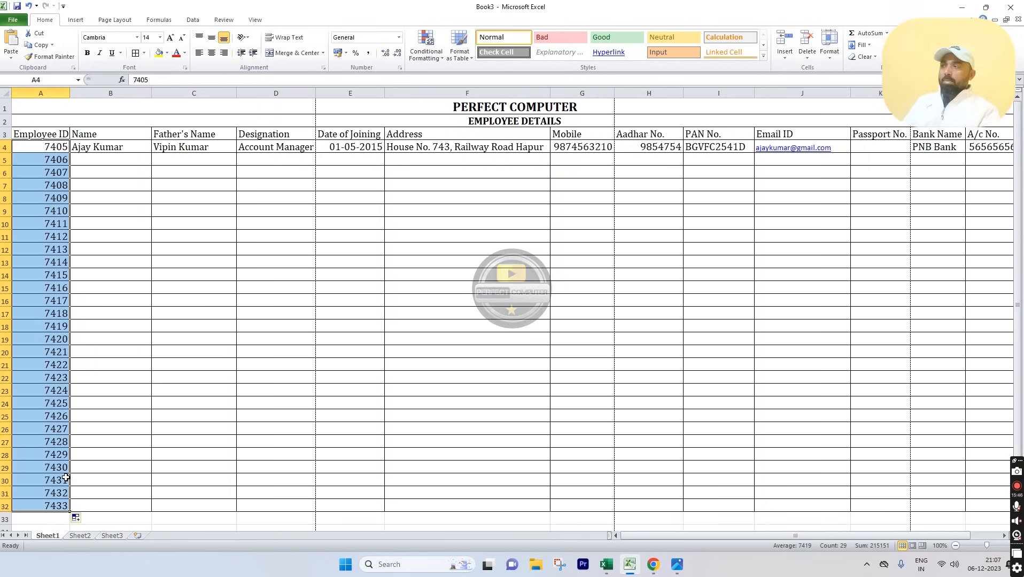
{"action": "left_click", "coordinate": [128, 157]}
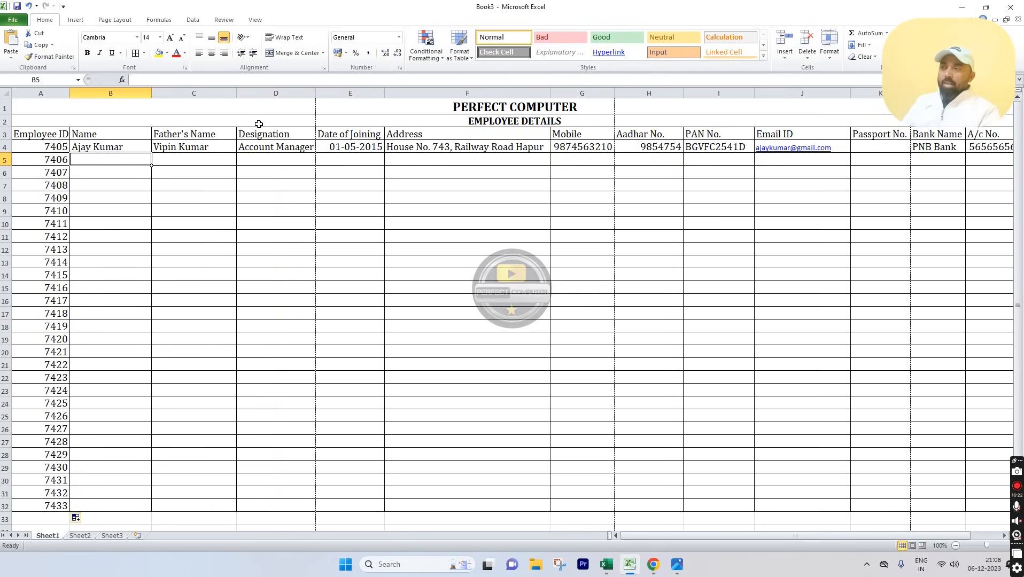
Step: Insert a single blank column E before Date of Joining, undoing the extra insertions and deletions
{"action": "left_click", "coordinate": [352, 93]}
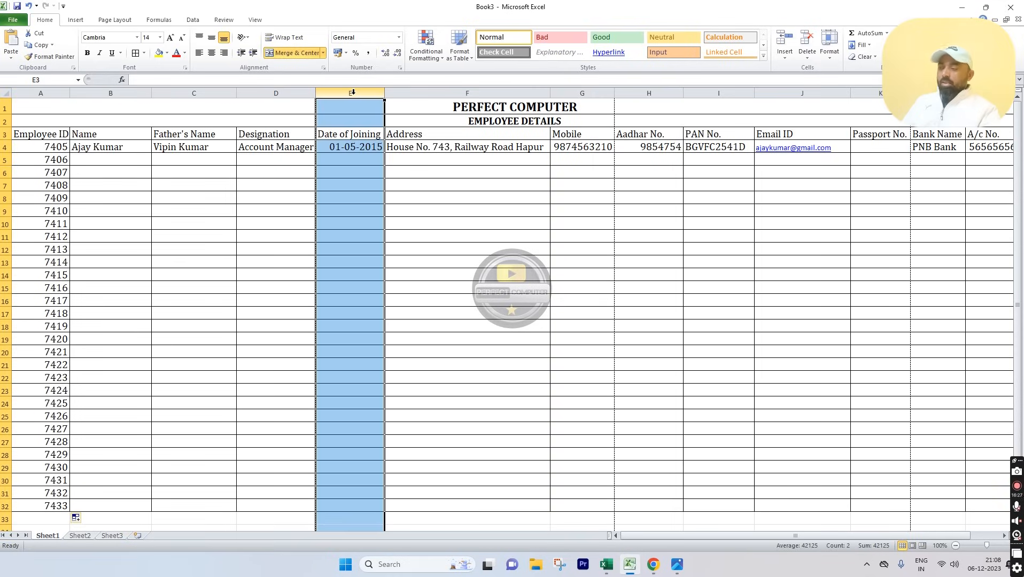
{"action": "key", "text": "ctrl+shift+equal"}
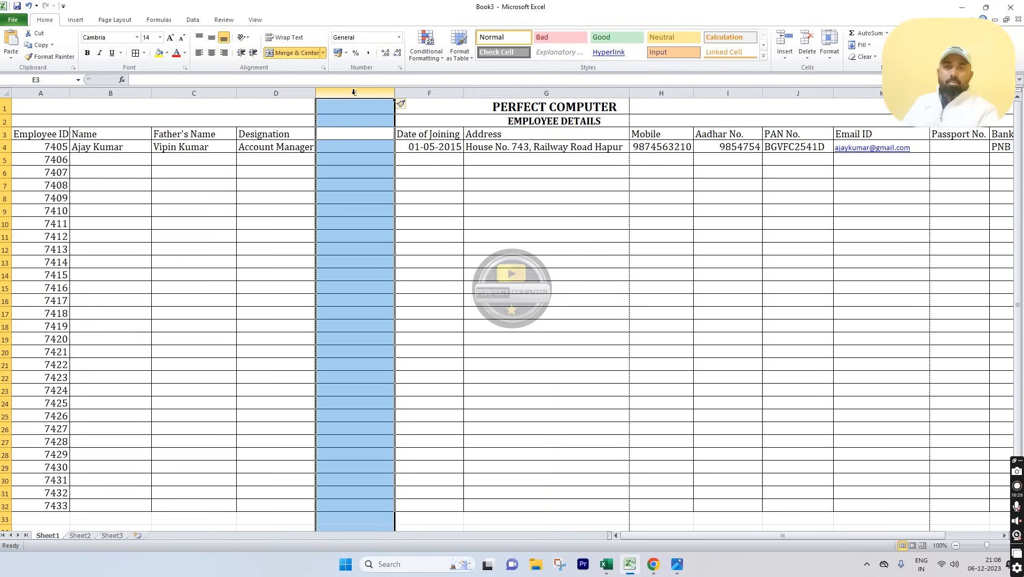
{"action": "key", "text": "ctrl+shift+equal"}
{"action": "key", "text": "ctrl+shift+equal"}
{"action": "key", "text": "ctrl+shift+equal"}
{"action": "key", "text": "ctrl+shift+equal"}
{"action": "key", "text": "ctrl+shift+equal"}
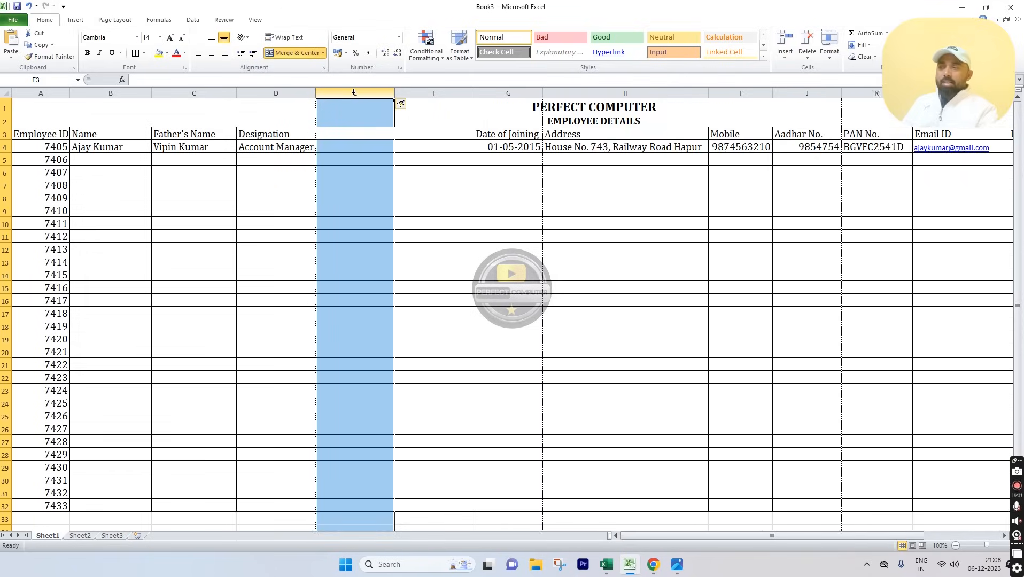
{"action": "key", "text": "ctrl+shift+equal"}
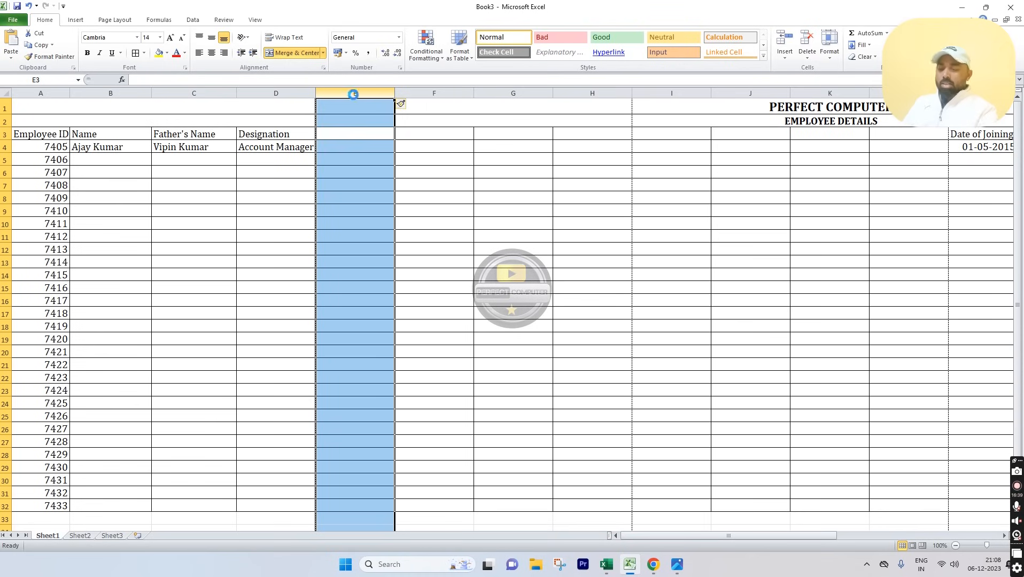
{"action": "key", "text": "ctrl+minus"}
{"action": "key", "text": "ctrl+minus"}
{"action": "key", "text": "ctrl+minus"}
{"action": "key", "text": "ctrl+minus"}
{"action": "key", "text": "ctrl+minus"}
{"action": "key", "text": "ctrl+minus"}
{"action": "key", "text": "ctrl+minus"}
{"action": "key", "text": "ctrl+minus"}
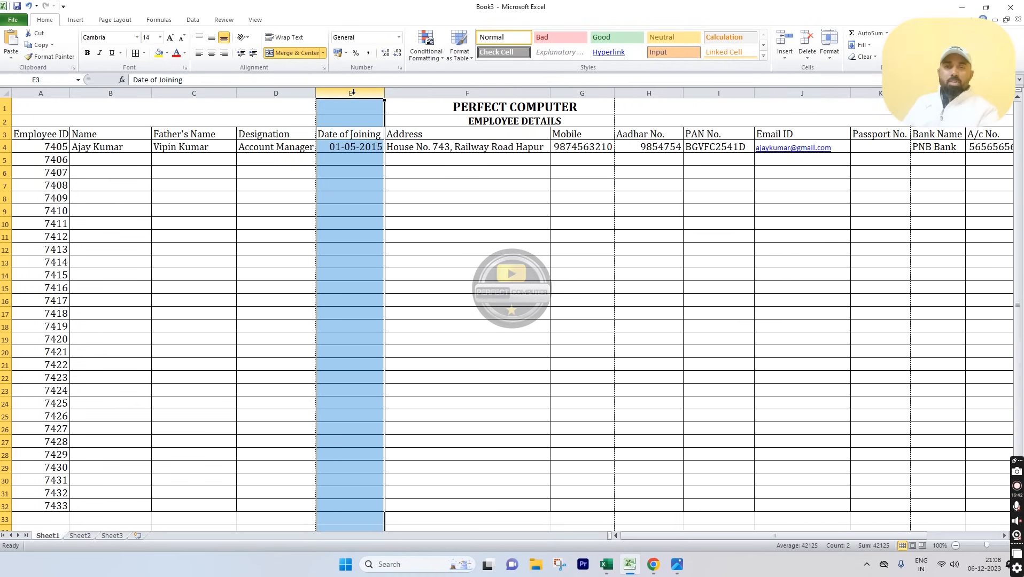
{"action": "key", "text": "ctrl+minus"}
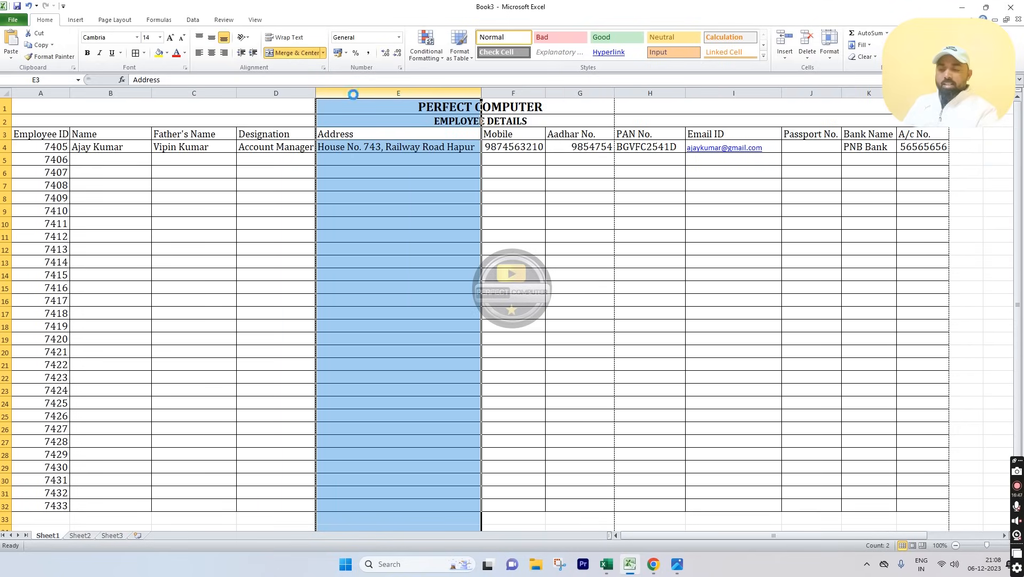
{"action": "key", "text": "ctrl+minus"}
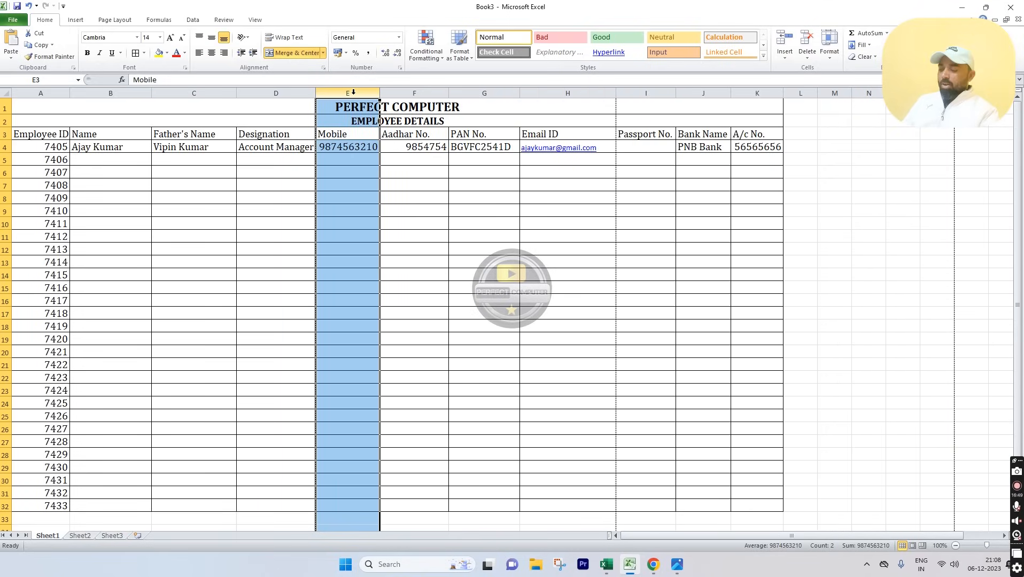
{"action": "key", "text": "ctrl+z"}
{"action": "key", "text": "ctrl+z"}
{"action": "key", "text": "ctrl+z"}
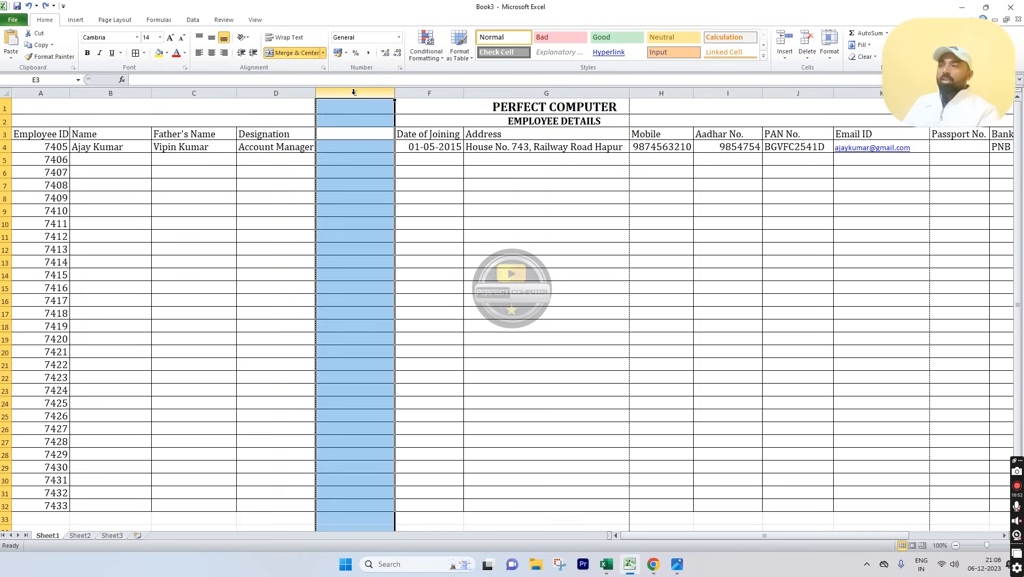
Step: Head column E 'Gender' in E3 and enter Male in E4
{"action": "left_click", "coordinate": [350, 135]}
{"action": "type", "text": "Gender"}
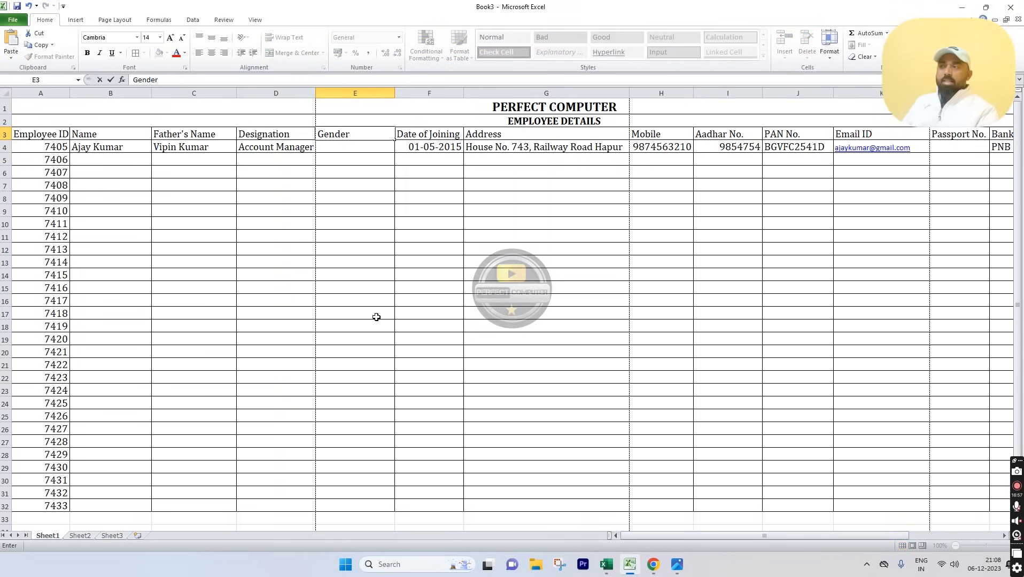
{"action": "left_click", "coordinate": [400, 292]}
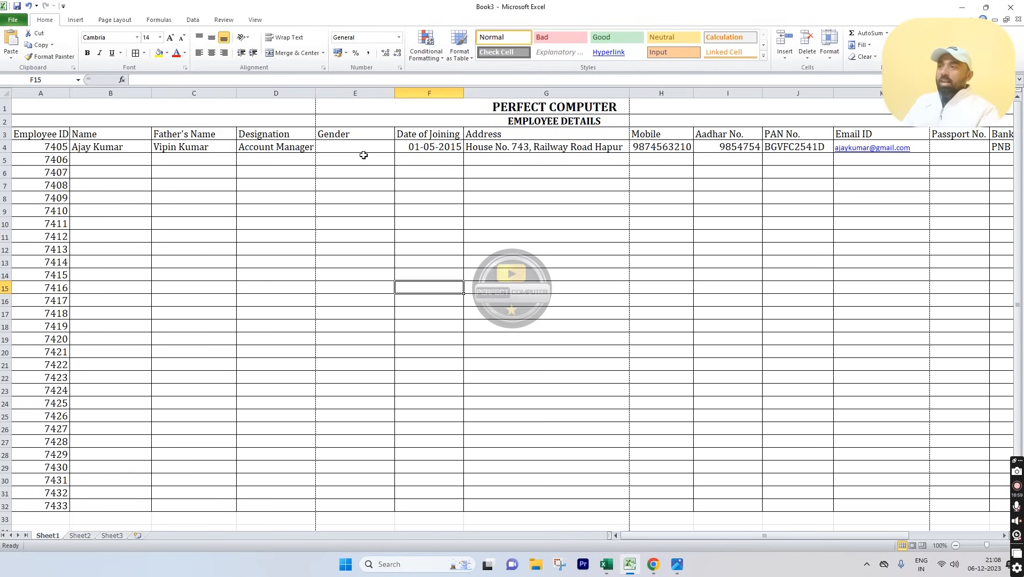
{"action": "left_click", "coordinate": [363, 148]}
{"action": "type", "text": "Male"}
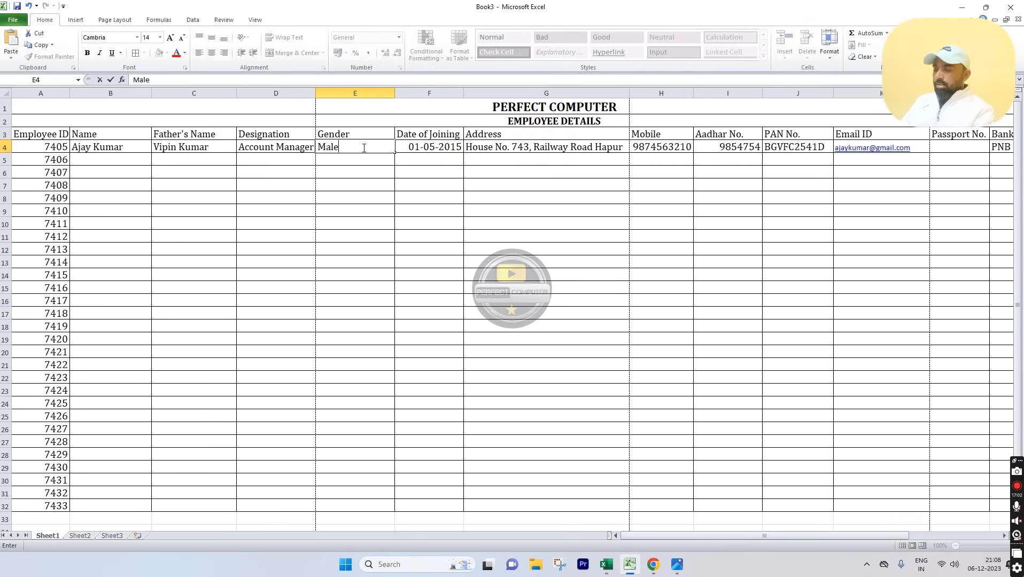
{"action": "key", "text": "Return"}
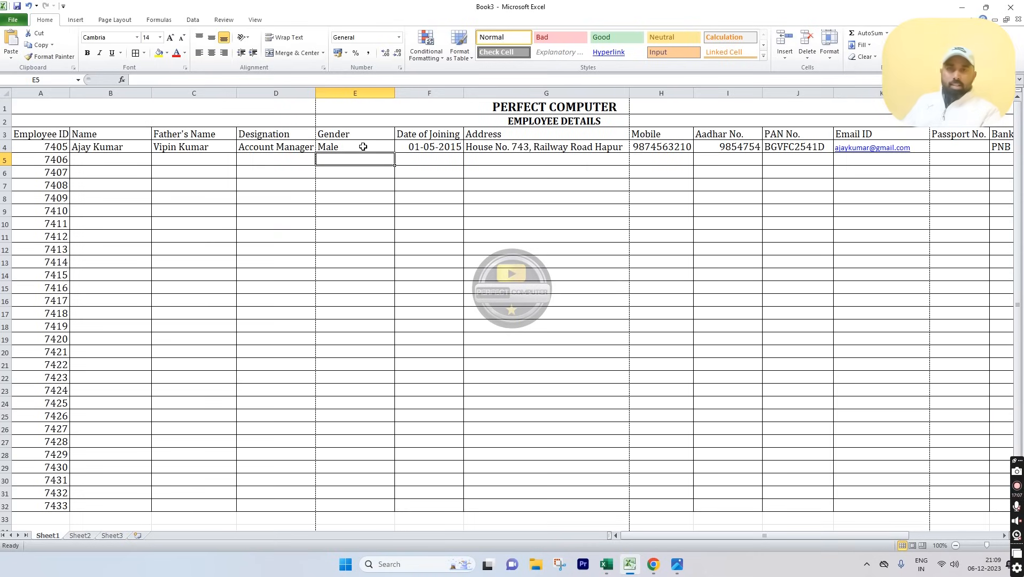
Step: Fill down Male and the employee name to row 32, father's name to row 18, and Account Manager to row 13
{"action": "left_click_drag", "start_coordinate": [361, 147], "coordinate": [343, 501]}
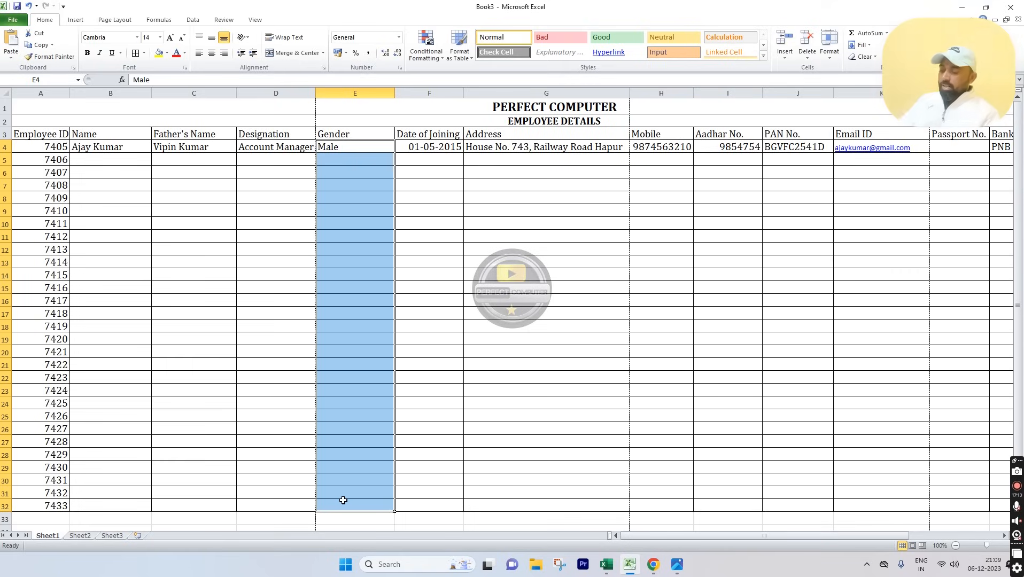
{"action": "key", "text": "ctrl+d"}
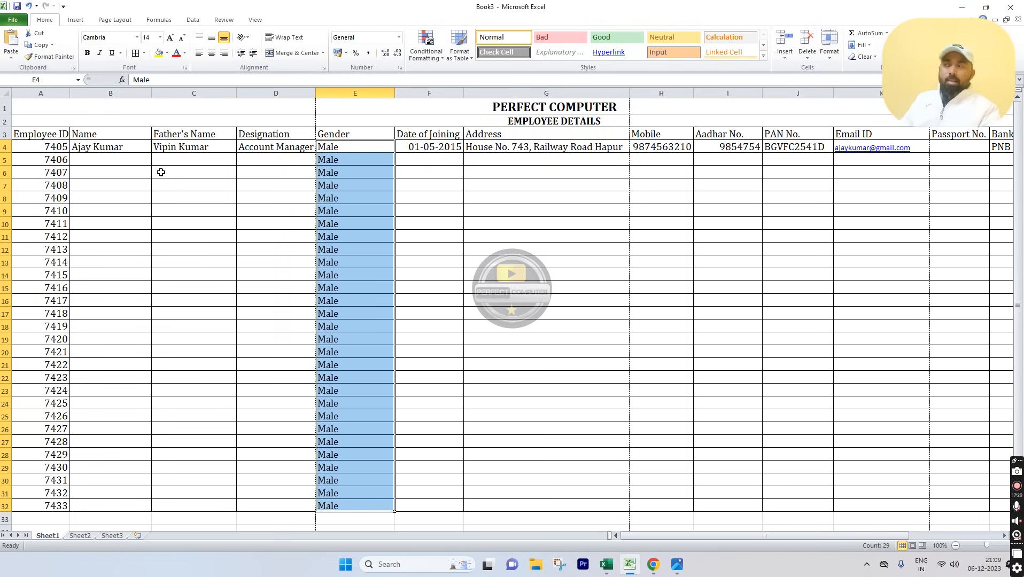
{"action": "left_click_drag", "start_coordinate": [114, 148], "coordinate": [101, 501]}
{"action": "key", "text": "ctrl+d"}
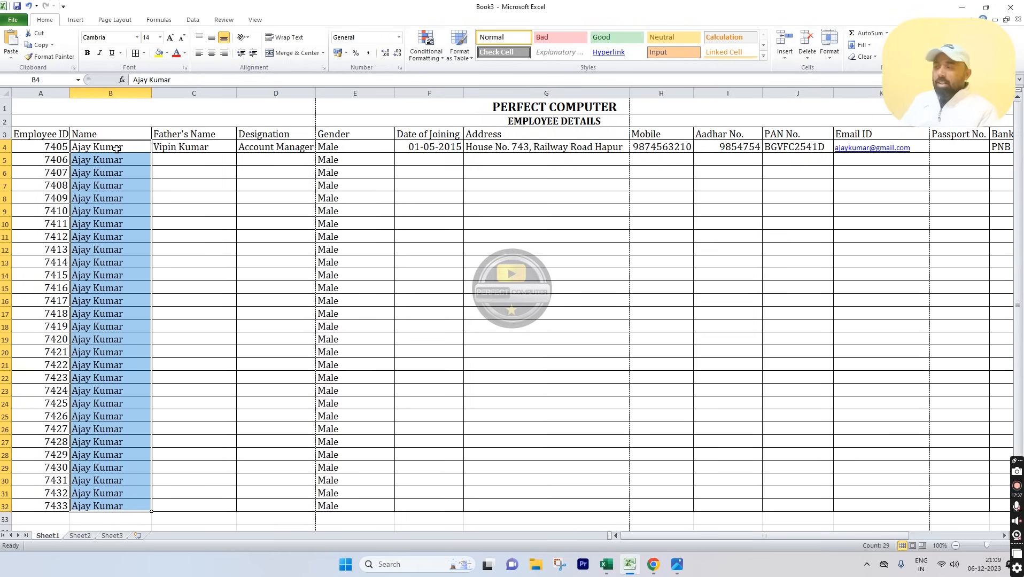
{"action": "left_click_drag", "start_coordinate": [209, 147], "coordinate": [196, 327]}
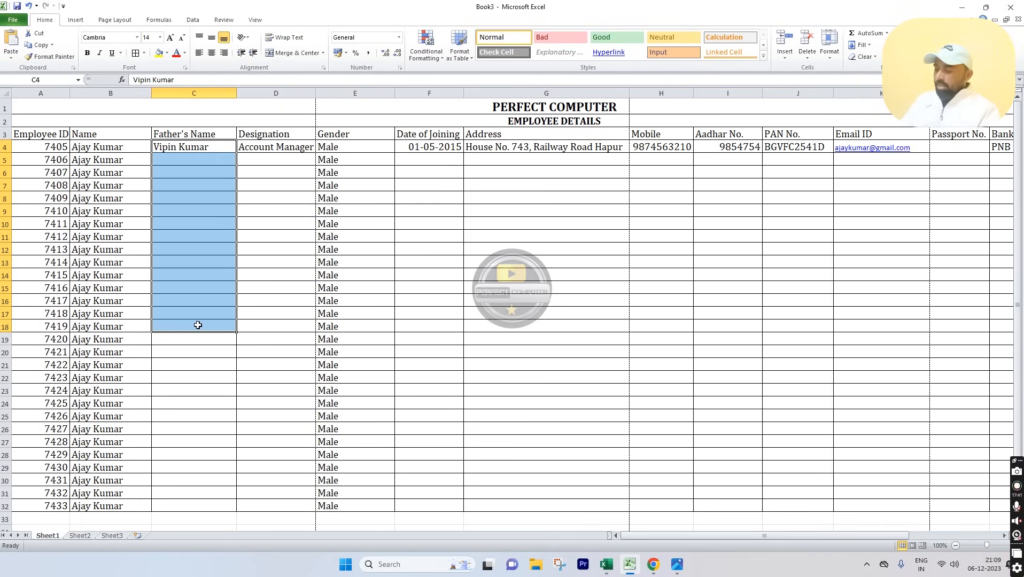
{"action": "key", "text": "ctrl+d"}
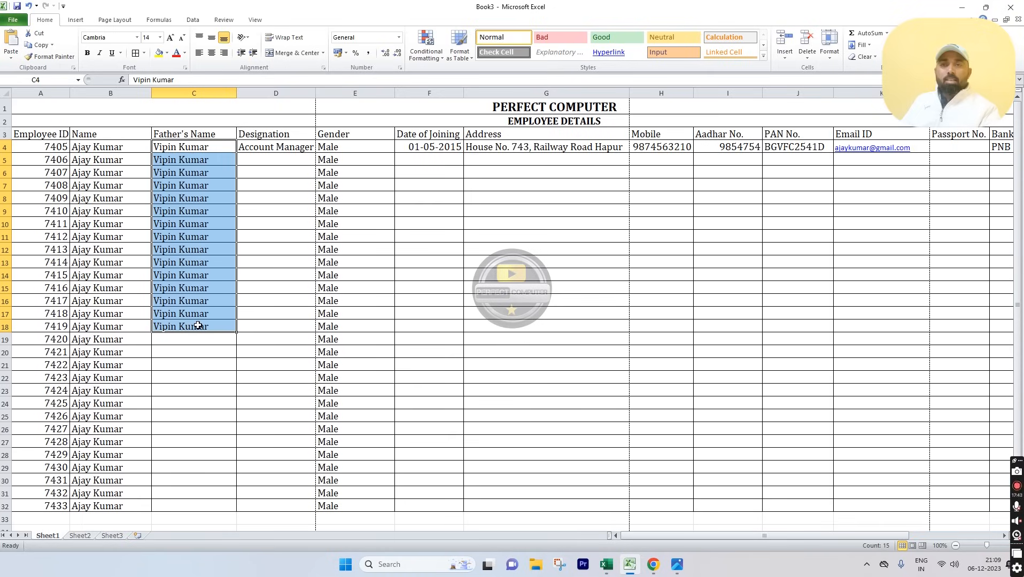
{"action": "left_click_drag", "start_coordinate": [291, 147], "coordinate": [299, 255]}
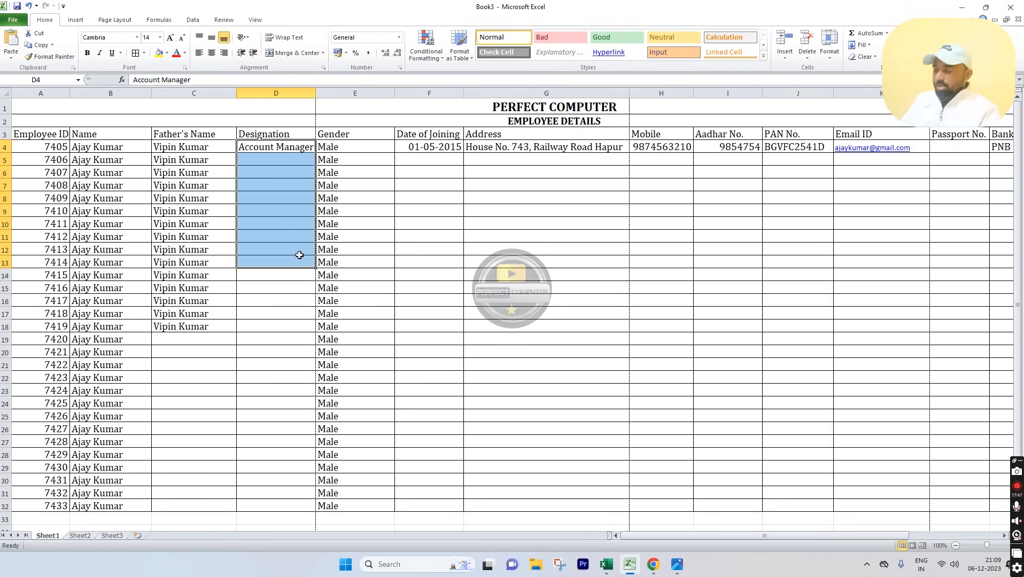
{"action": "key", "text": "ctrl+d"}
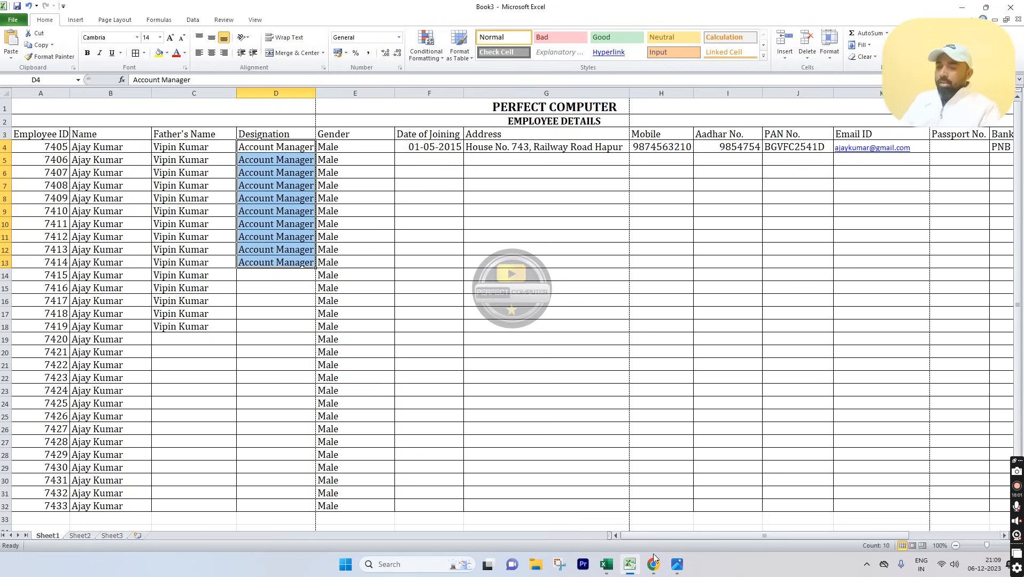
{"action": "mouse_move", "coordinate": [677, 567]}
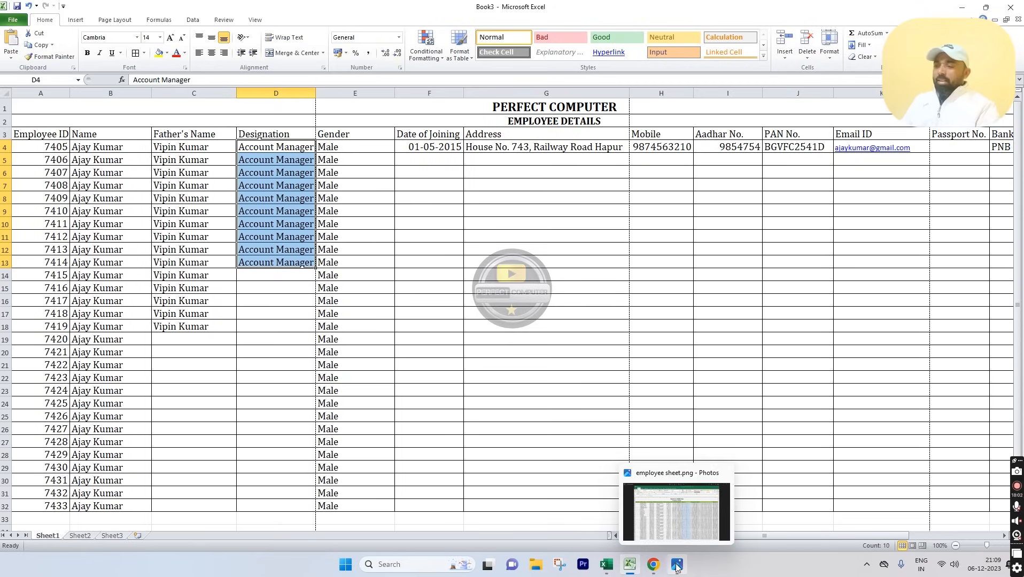
{"action": "left_click", "coordinate": [677, 565]}
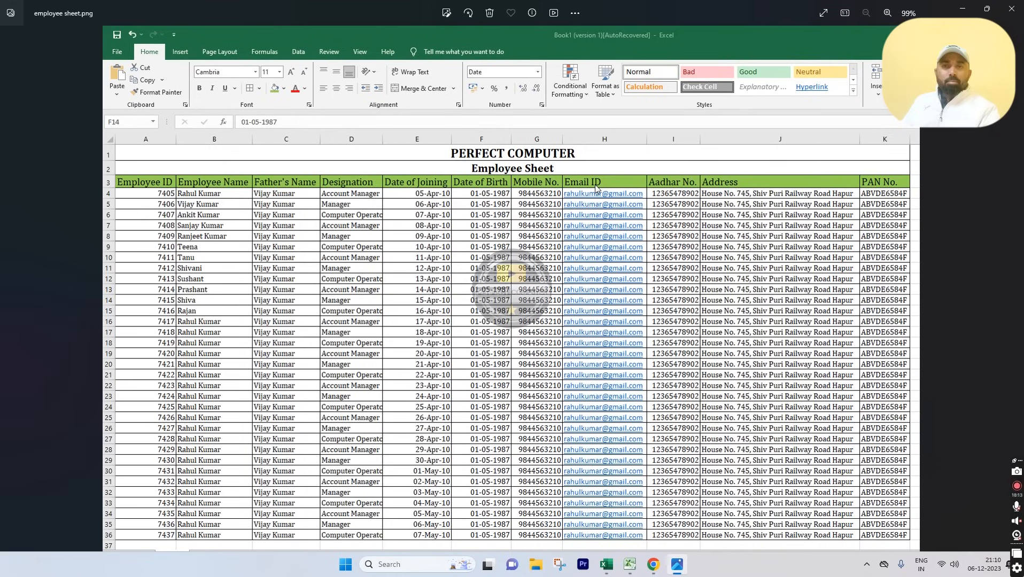
{"action": "mouse_move", "coordinate": [626, 571]}
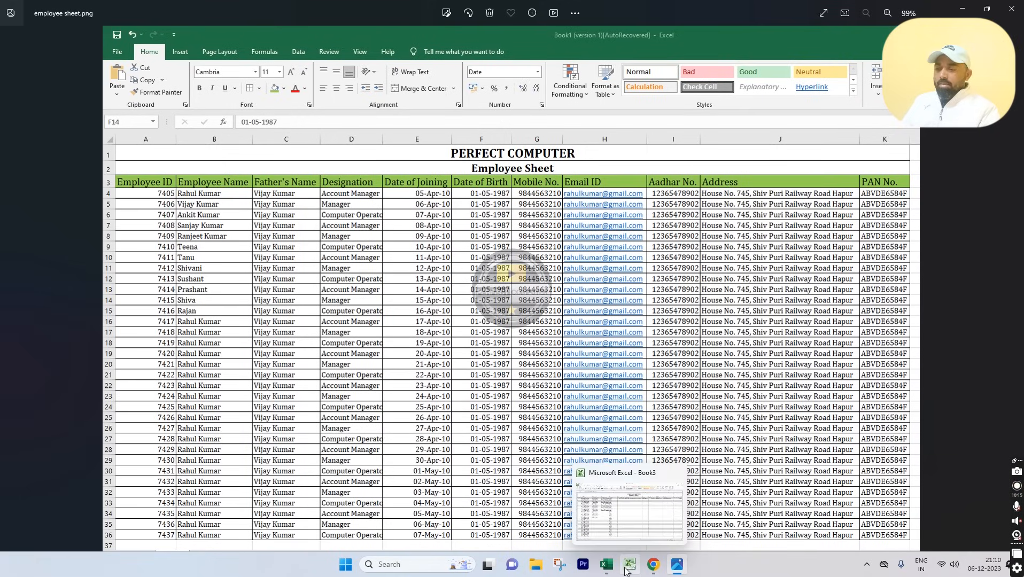
{"action": "left_click", "coordinate": [628, 518]}
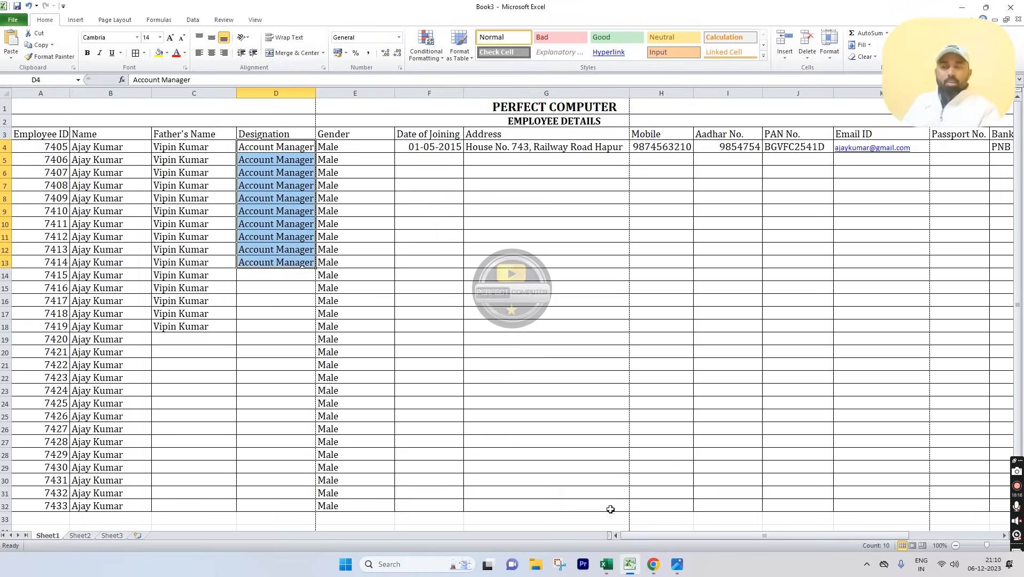
Step: Apply a light green fill to header row 3, from Employee ID through A/c No
{"action": "left_click", "coordinate": [562, 429]}
{"action": "left_click_drag", "start_coordinate": [17, 135], "coordinate": [924, 133]}
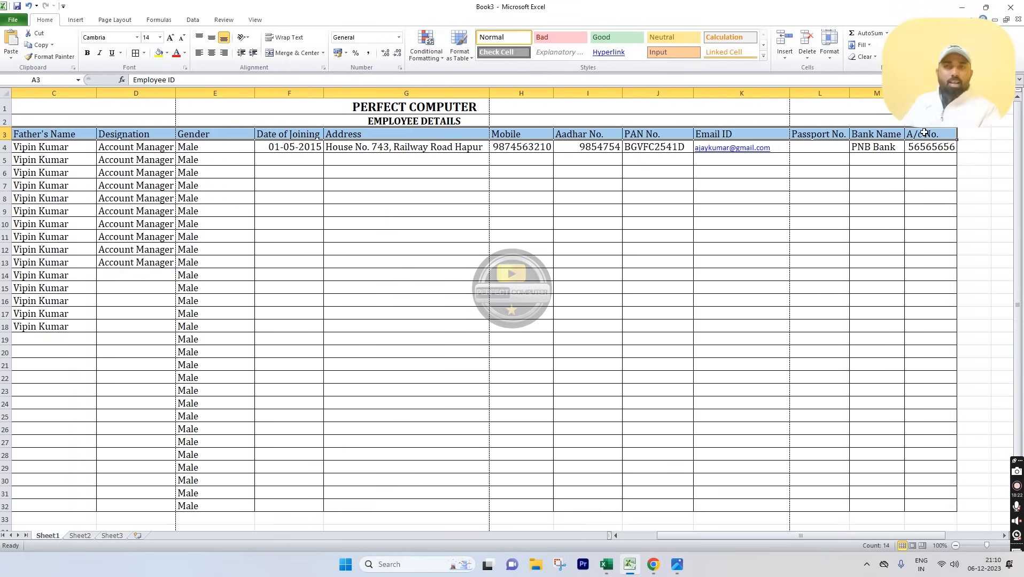
{"action": "left_click", "coordinate": [167, 55]}
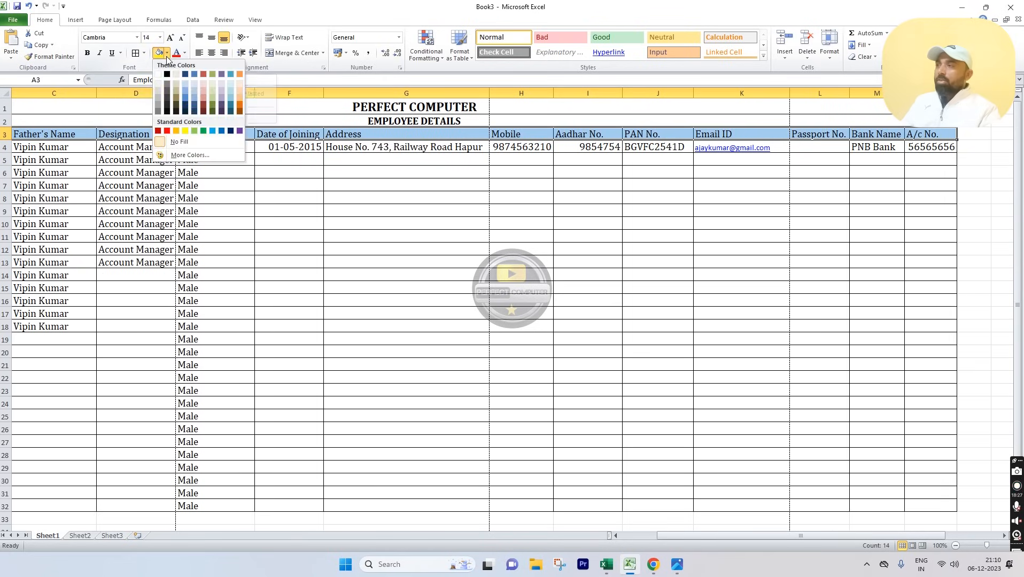
{"action": "left_click", "coordinate": [195, 131]}
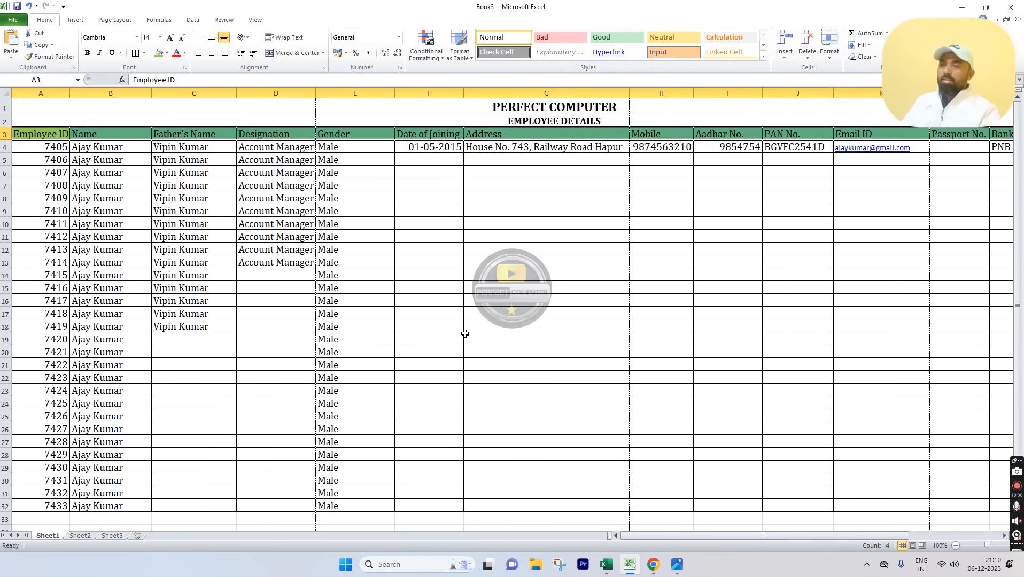
{"action": "left_click", "coordinate": [465, 331]}
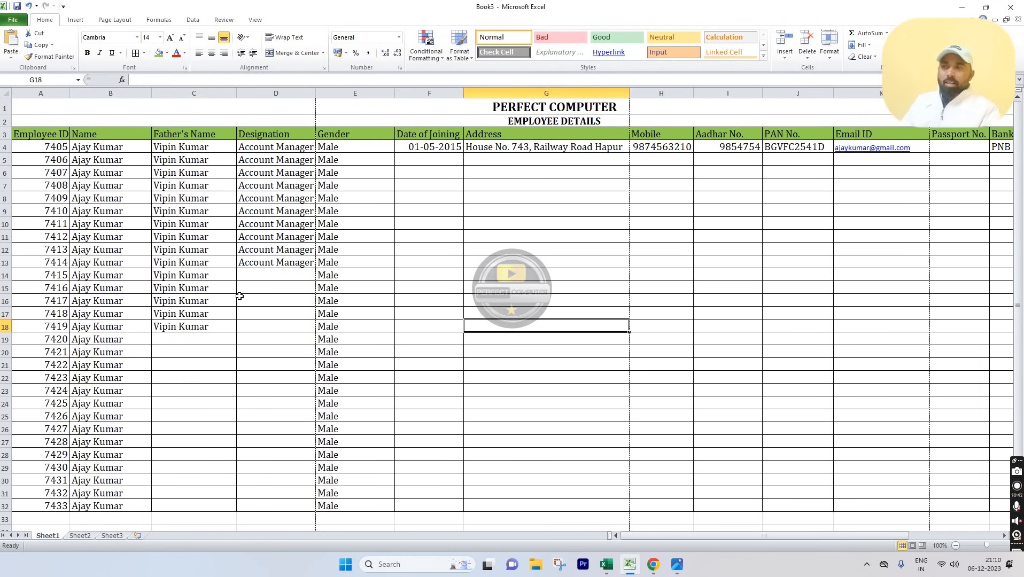
Step: Clear the repeated test rows from row 7 downward
{"action": "left_click_drag", "start_coordinate": [48, 182], "coordinate": [933, 505]}
{"action": "scroll", "coordinate": [933, 505], "scroll_direction": "left", "scroll_amount": 2}
{"action": "left_click", "coordinate": [355, 262]}
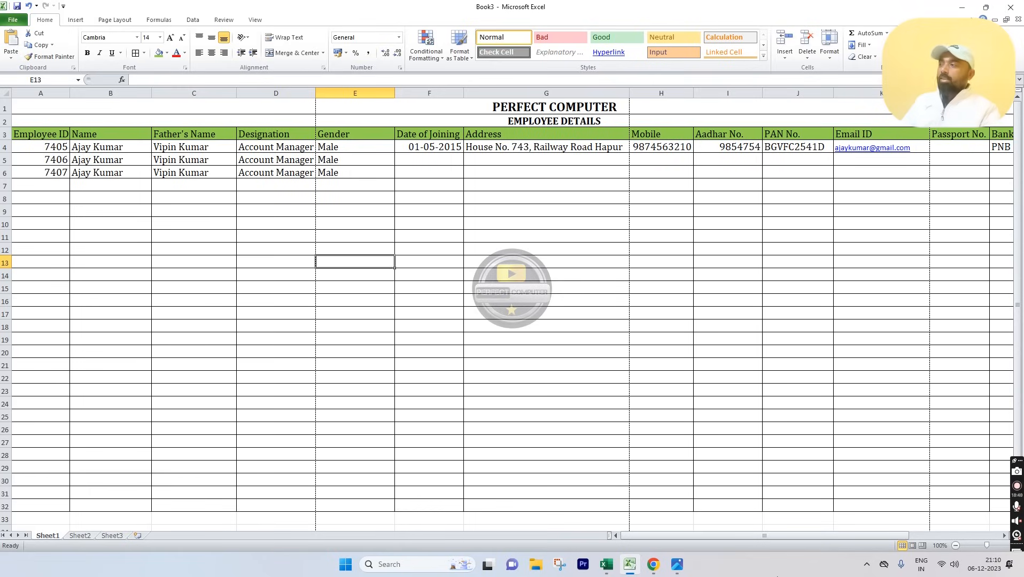
Step: Copy row 4's employee record down through row 32 with Ctrl+D
{"action": "left_click_drag", "start_coordinate": [69, 145], "coordinate": [931, 507]}
{"action": "key", "text": "ctrl+d"}
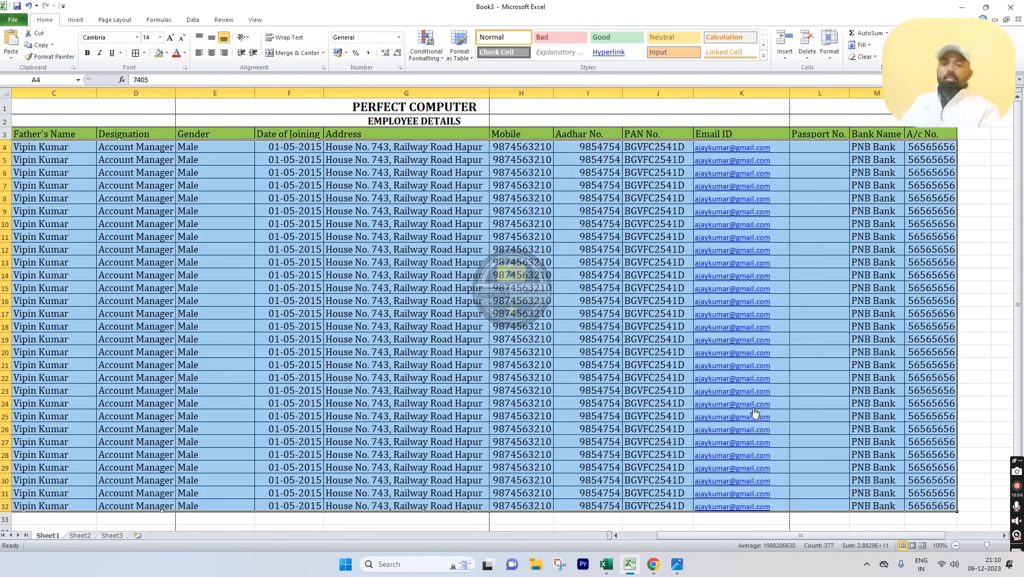
{"action": "scroll", "coordinate": [860, 536], "scroll_direction": "left", "scroll_amount": 2}
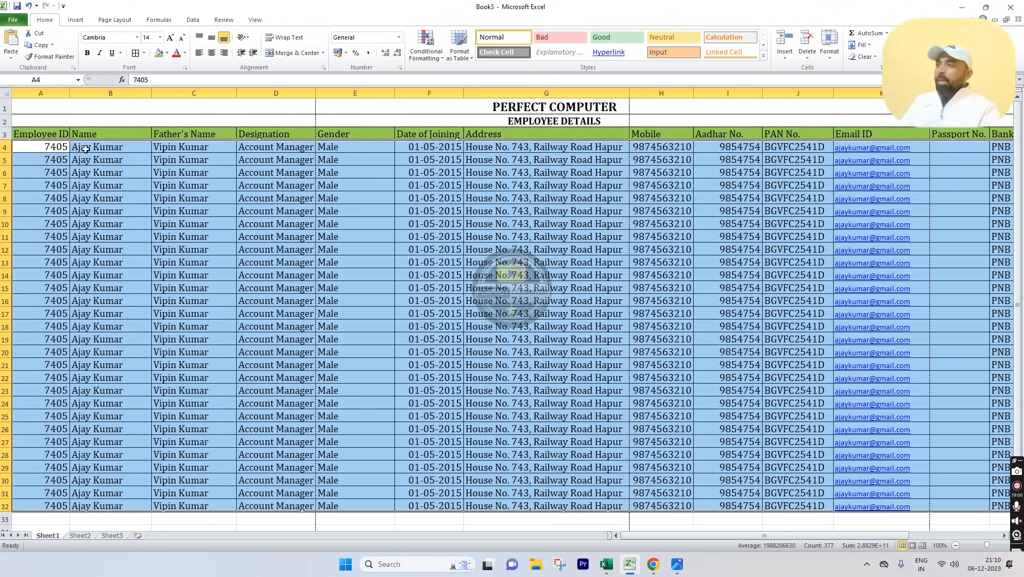
{"action": "left_click", "coordinate": [61, 147]}
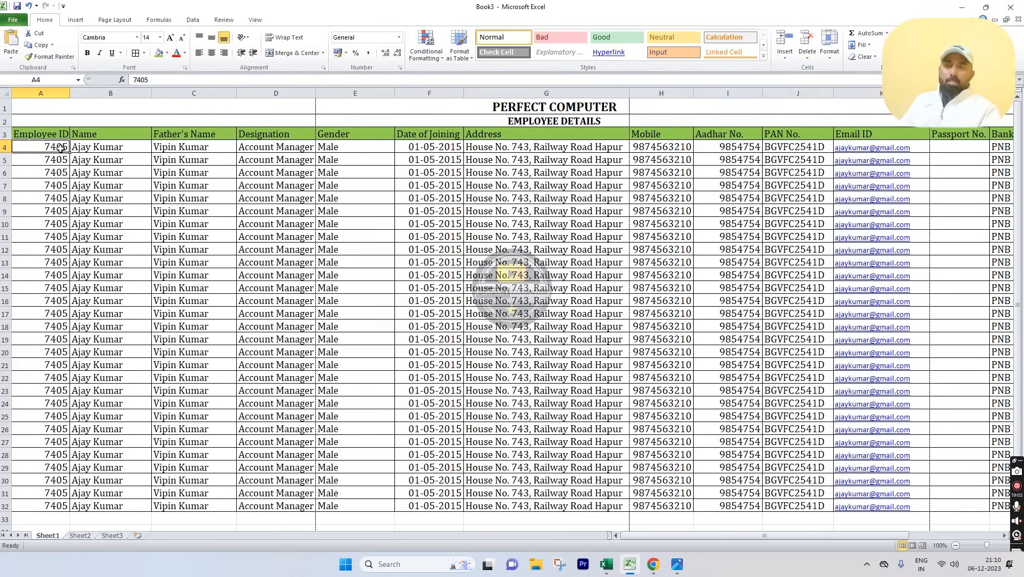
Step: Delete all records below row 4, leaving only the first employee
{"action": "left_click_drag", "start_coordinate": [42, 159], "coordinate": [904, 524]}
{"action": "key", "text": "Delete"}
{"action": "left_click", "coordinate": [684, 401]}
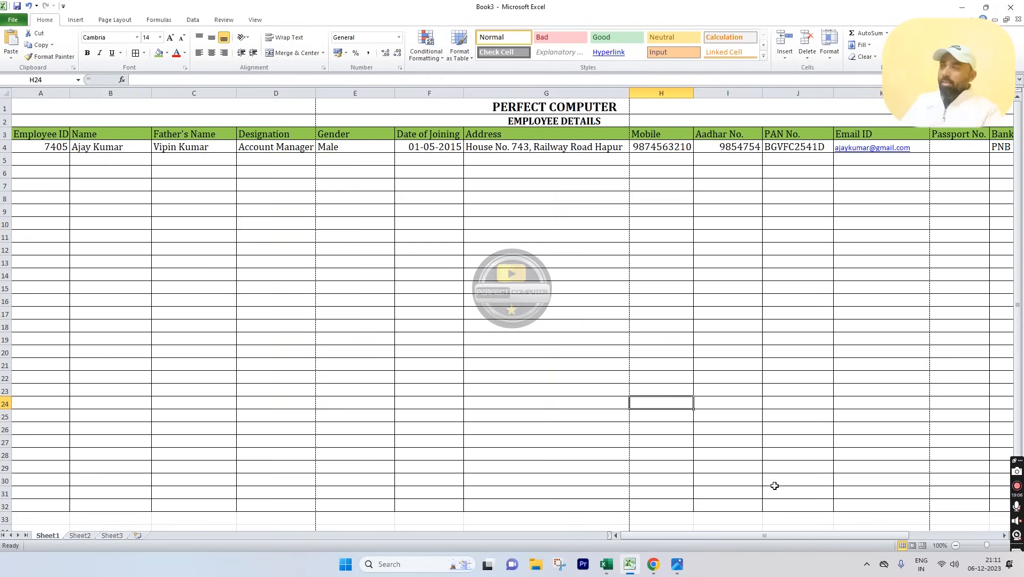
{"action": "left_click", "coordinate": [51, 159]}
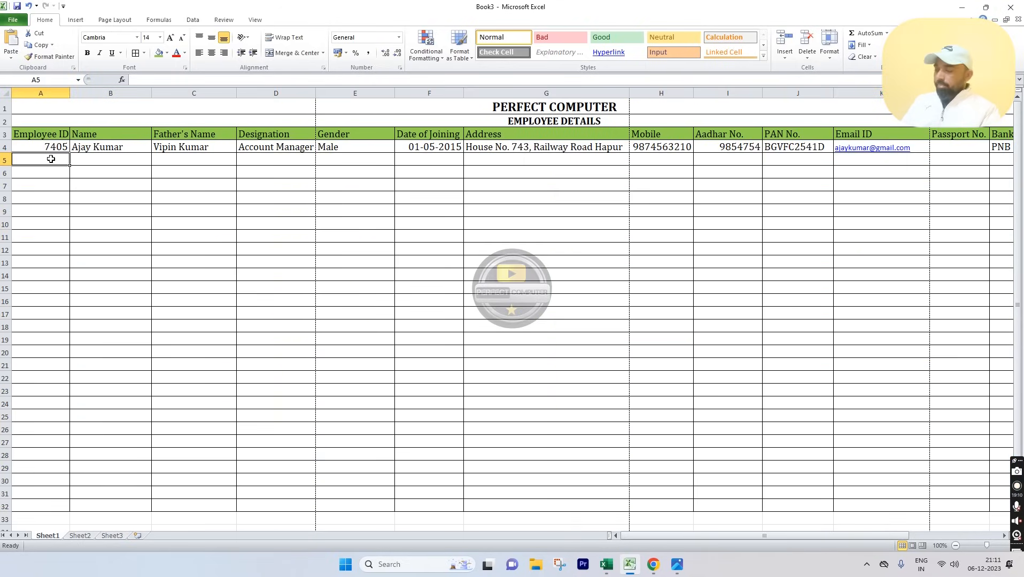
{"action": "key", "text": "Tab"}
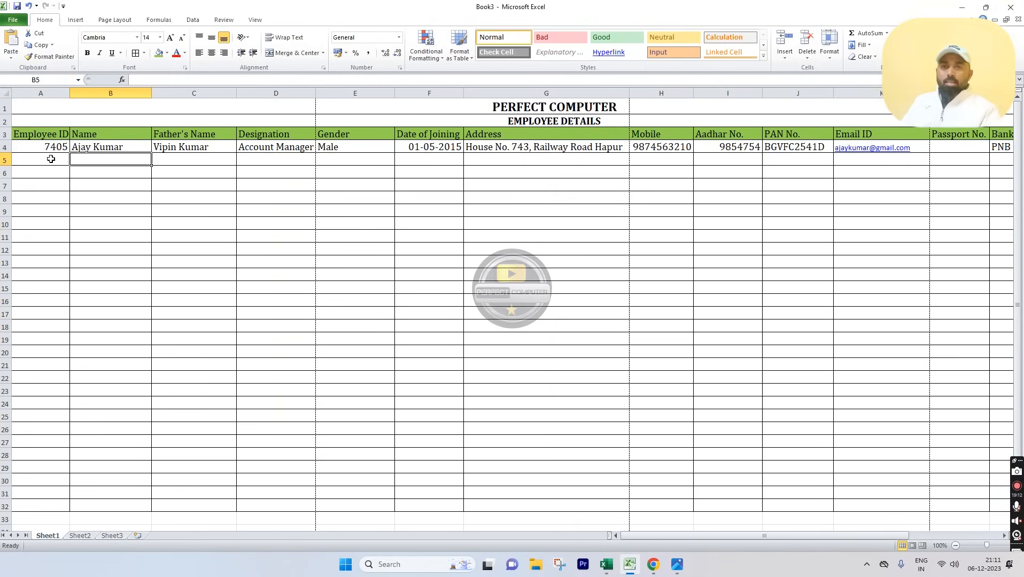
{"action": "key", "text": "Tab"}
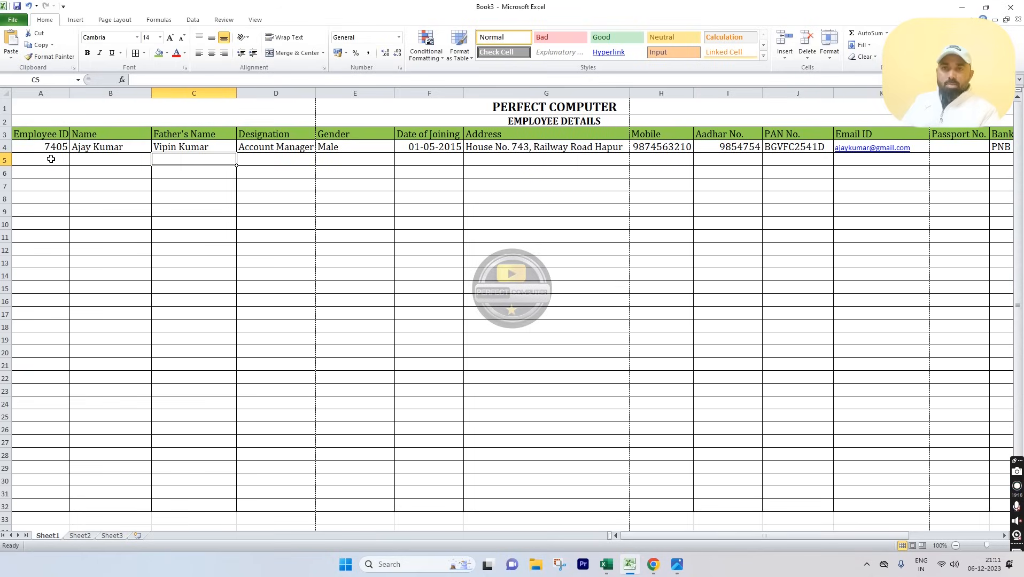
{"action": "key", "text": "Tab"}
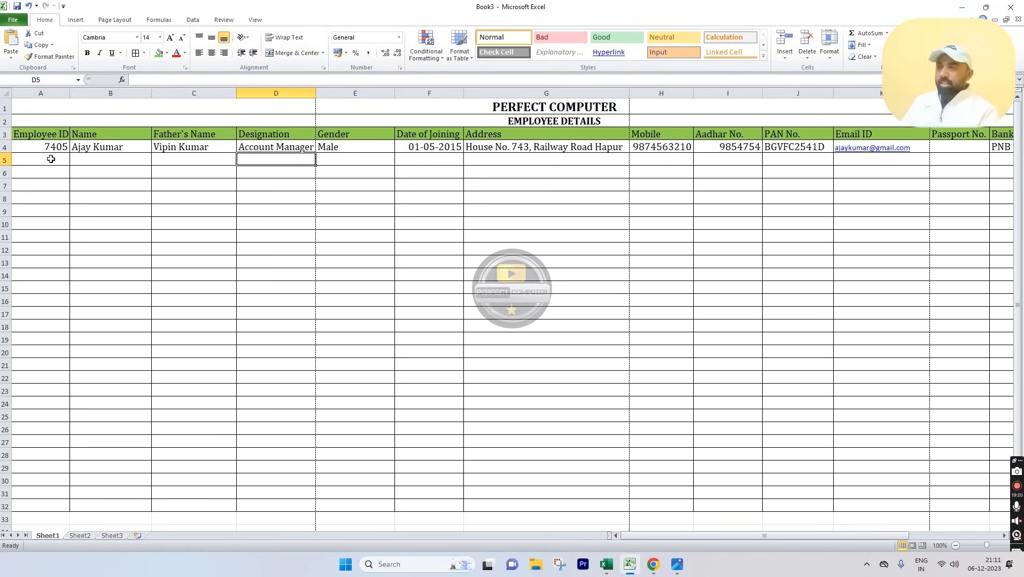
{"action": "key", "text": "Tab"}
{"action": "key", "text": "Tab"}
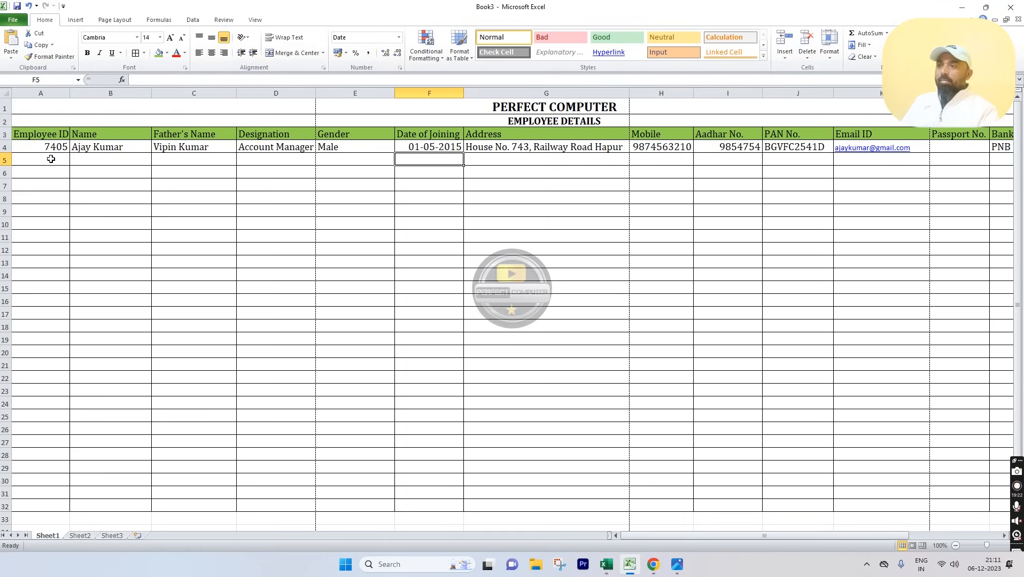
{"action": "key", "text": "Tab"}
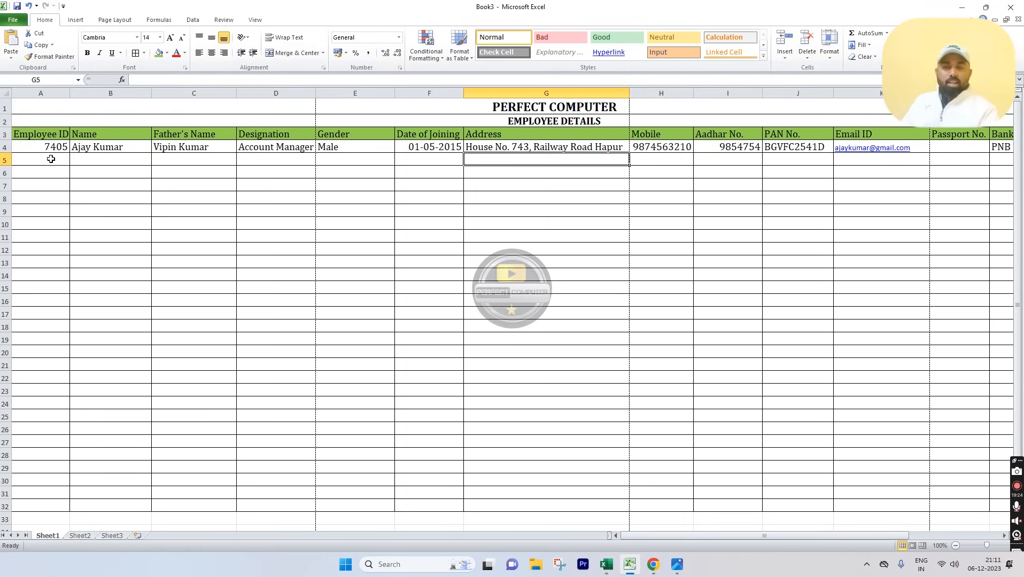
{"action": "key", "text": "Tab"}
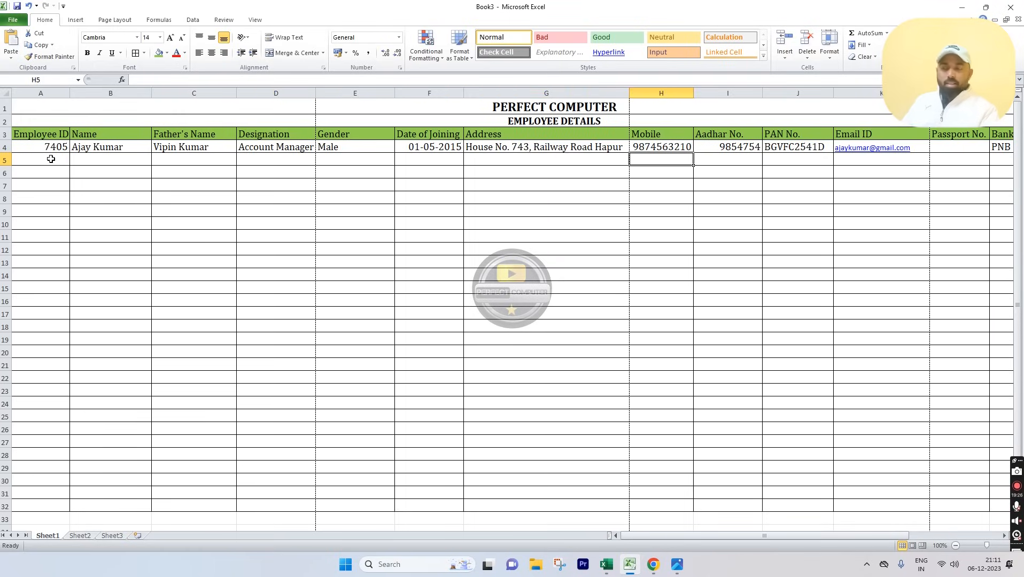
{"action": "key", "text": "Tab"}
{"action": "key", "text": "Tab"}
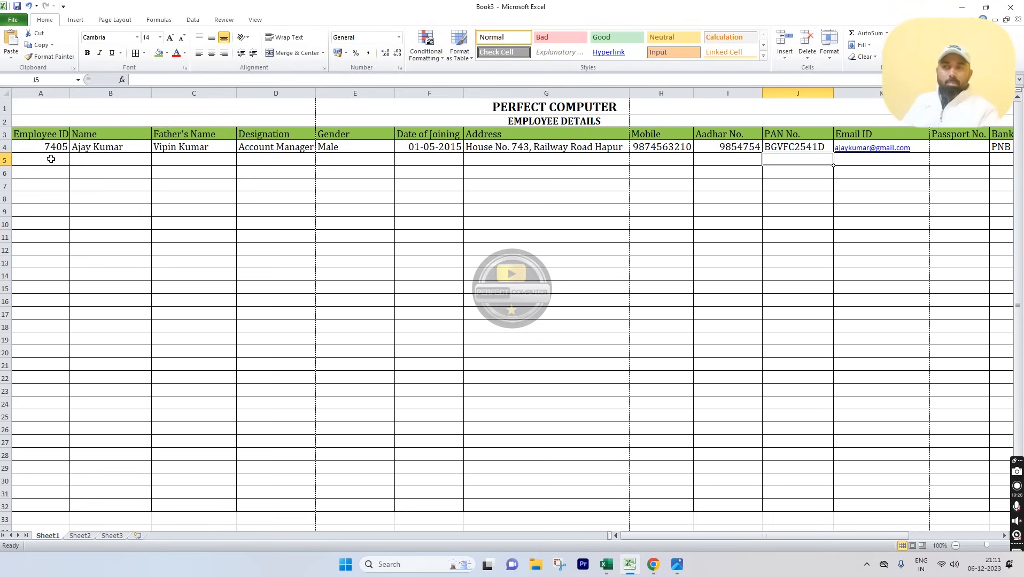
{"action": "key", "text": "Tab"}
{"action": "key", "text": "Tab"}
{"action": "key", "text": "Tab"}
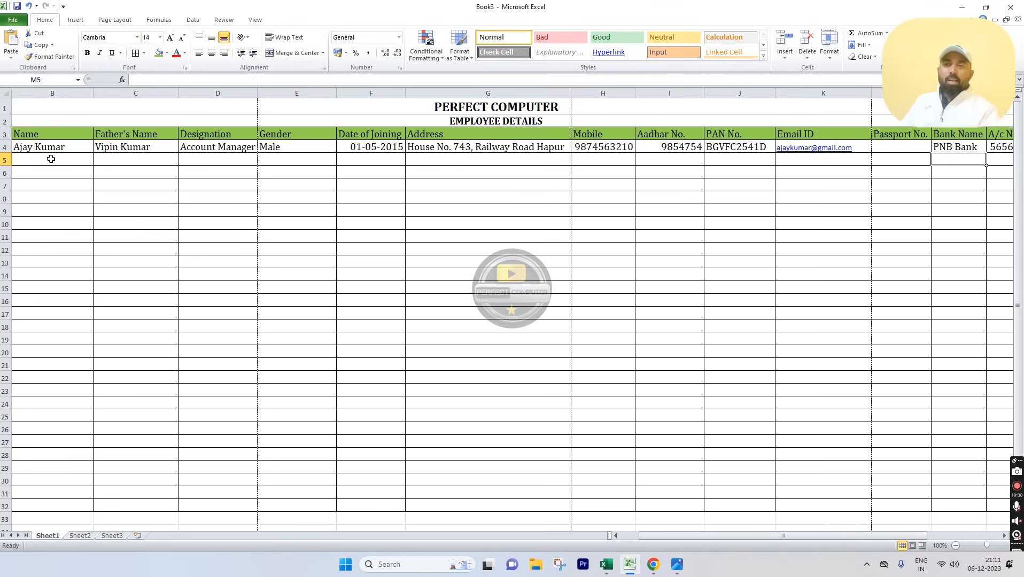